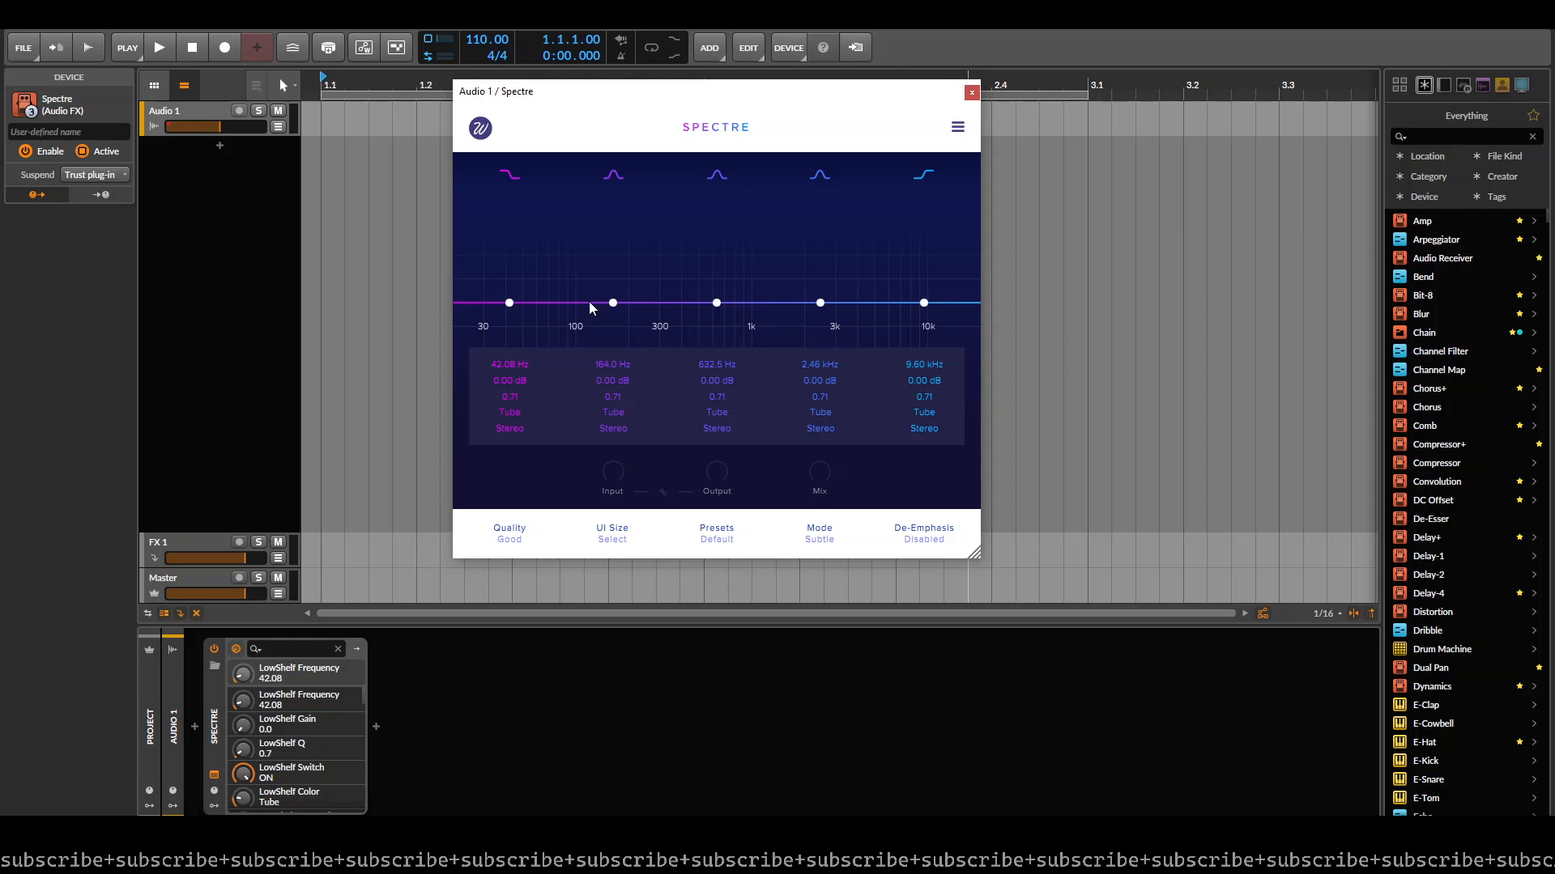
- Lower Spectre's second band to 108.9 Hz, try a 10.48 dB boost at 1.13 kHz on the third band, and flatten it again
drag(614, 306, 582, 303)
drag(716, 302, 761, 219)
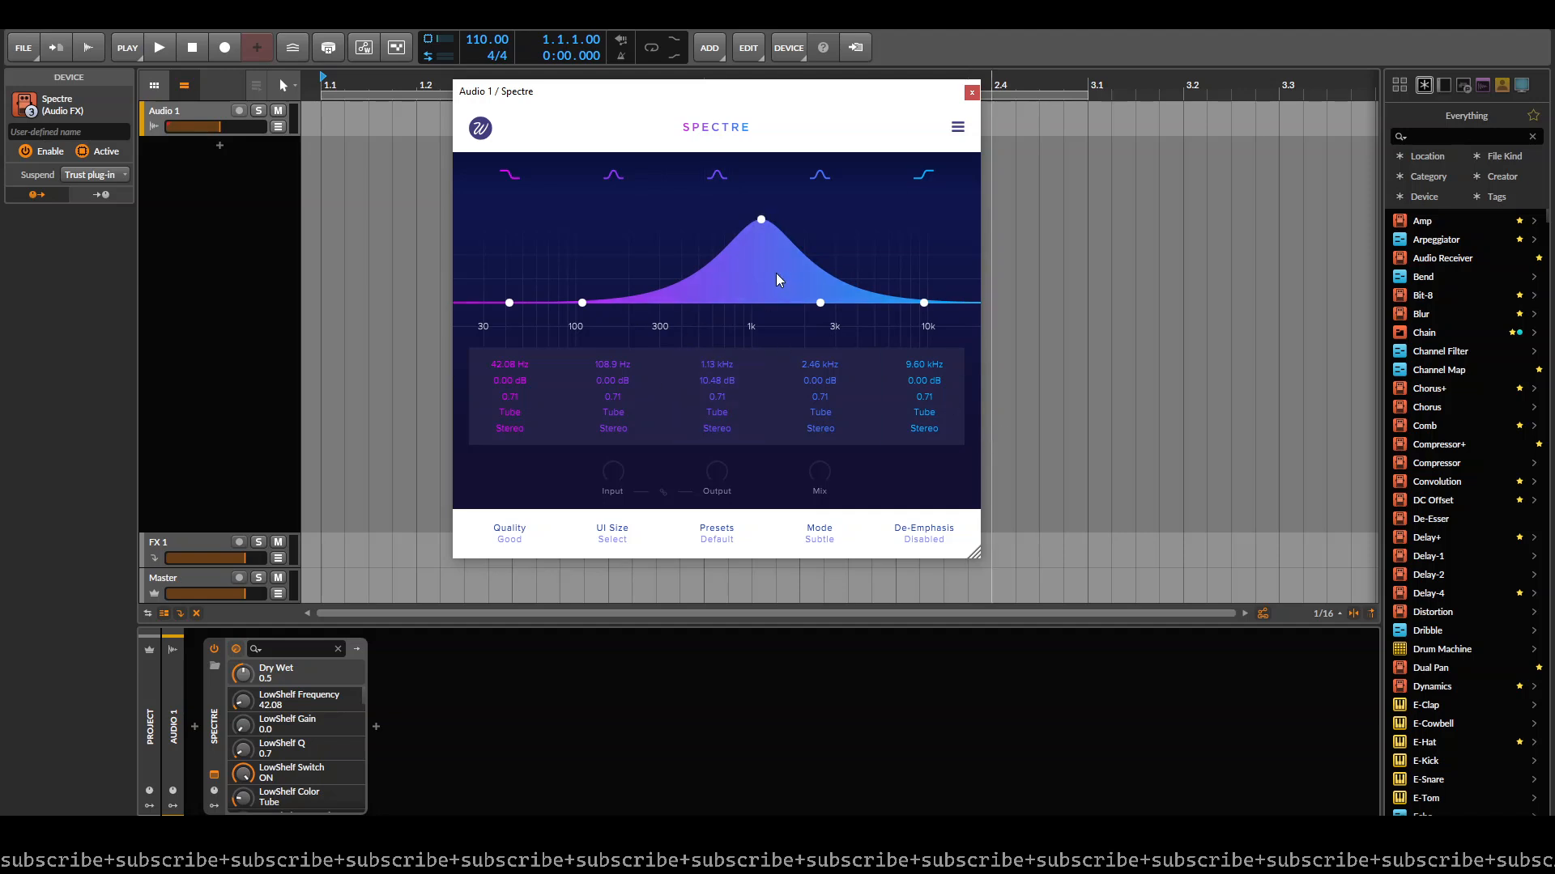
drag(762, 219, 717, 303)
- Raise Spectre's Mix to full, boost the third band to 8.34 dB at 1.05 kHz, and move the plug-in window aside
drag(820, 483, 854, 299)
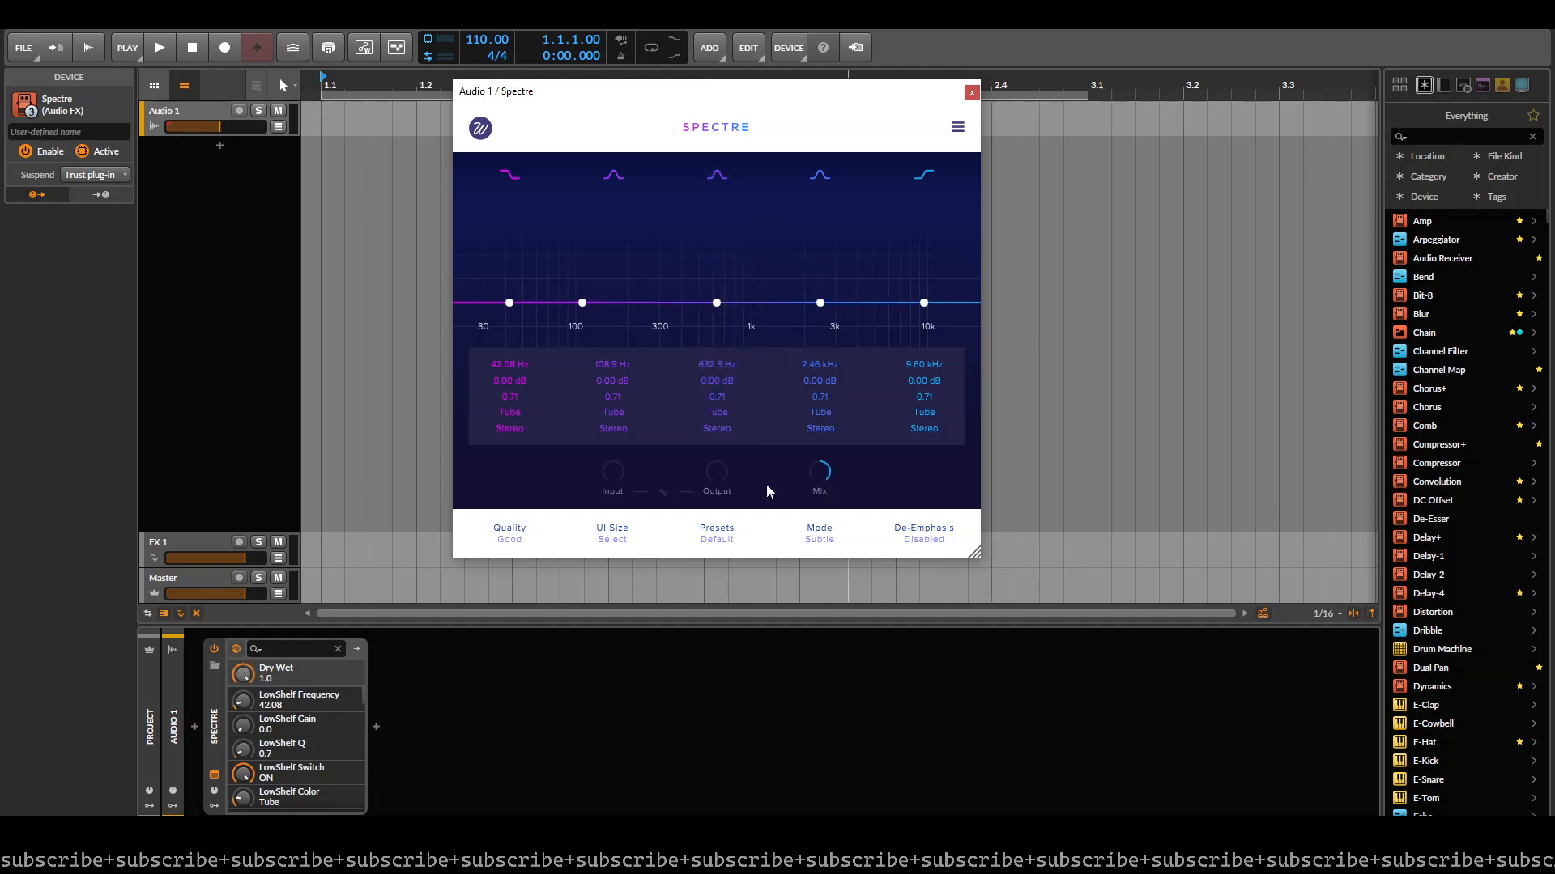
drag(712, 301, 755, 237)
drag(741, 87, 857, 70)
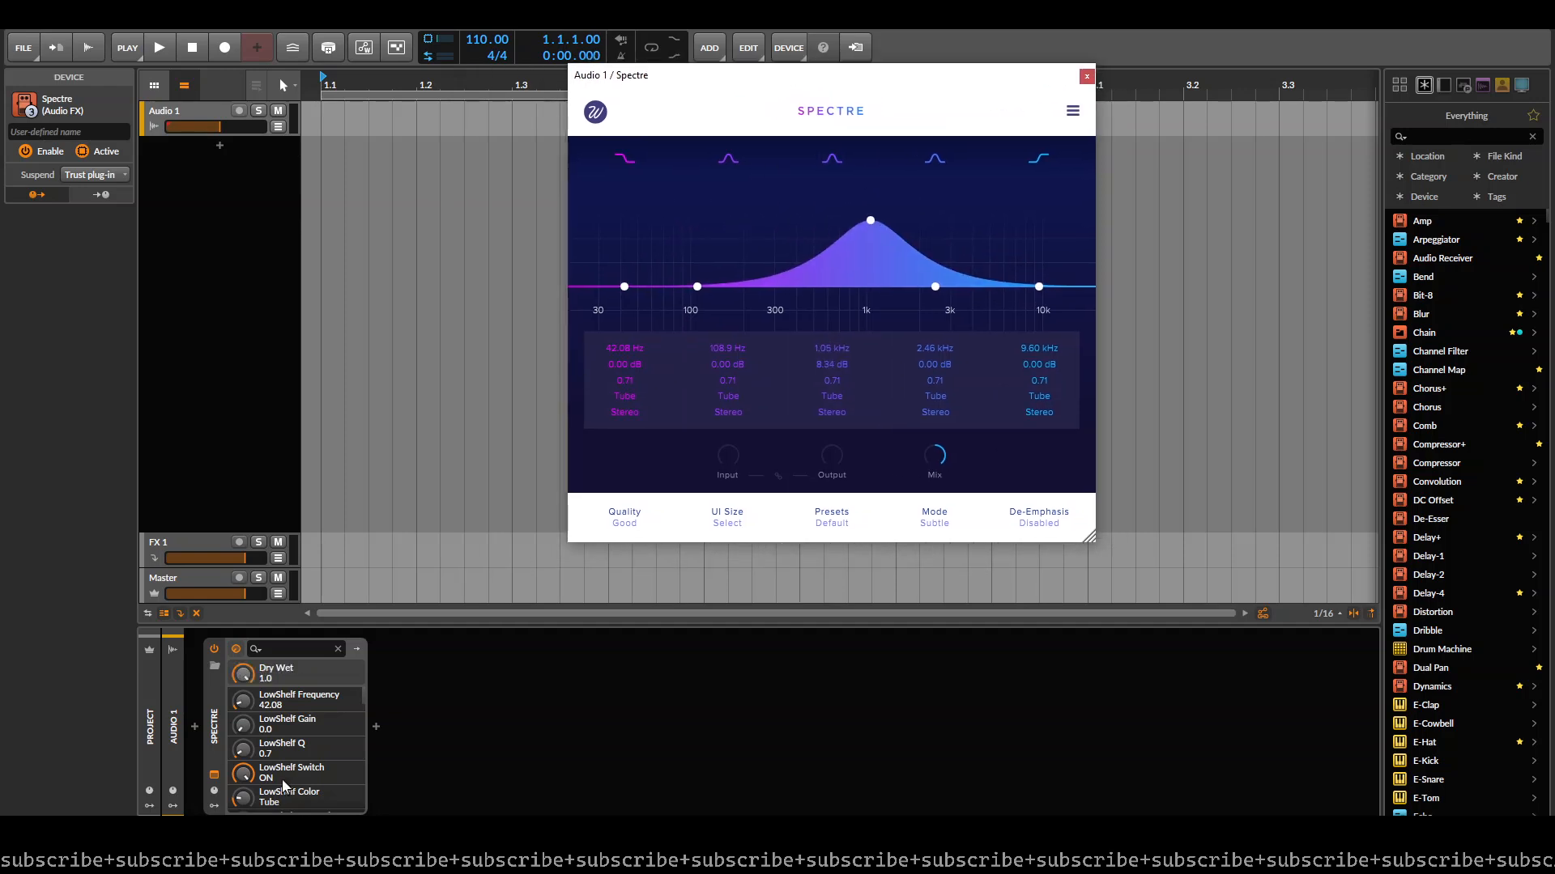
- Insert EQ Curve Analyzer 2 in front of Spectre in the device chain
click(195, 726)
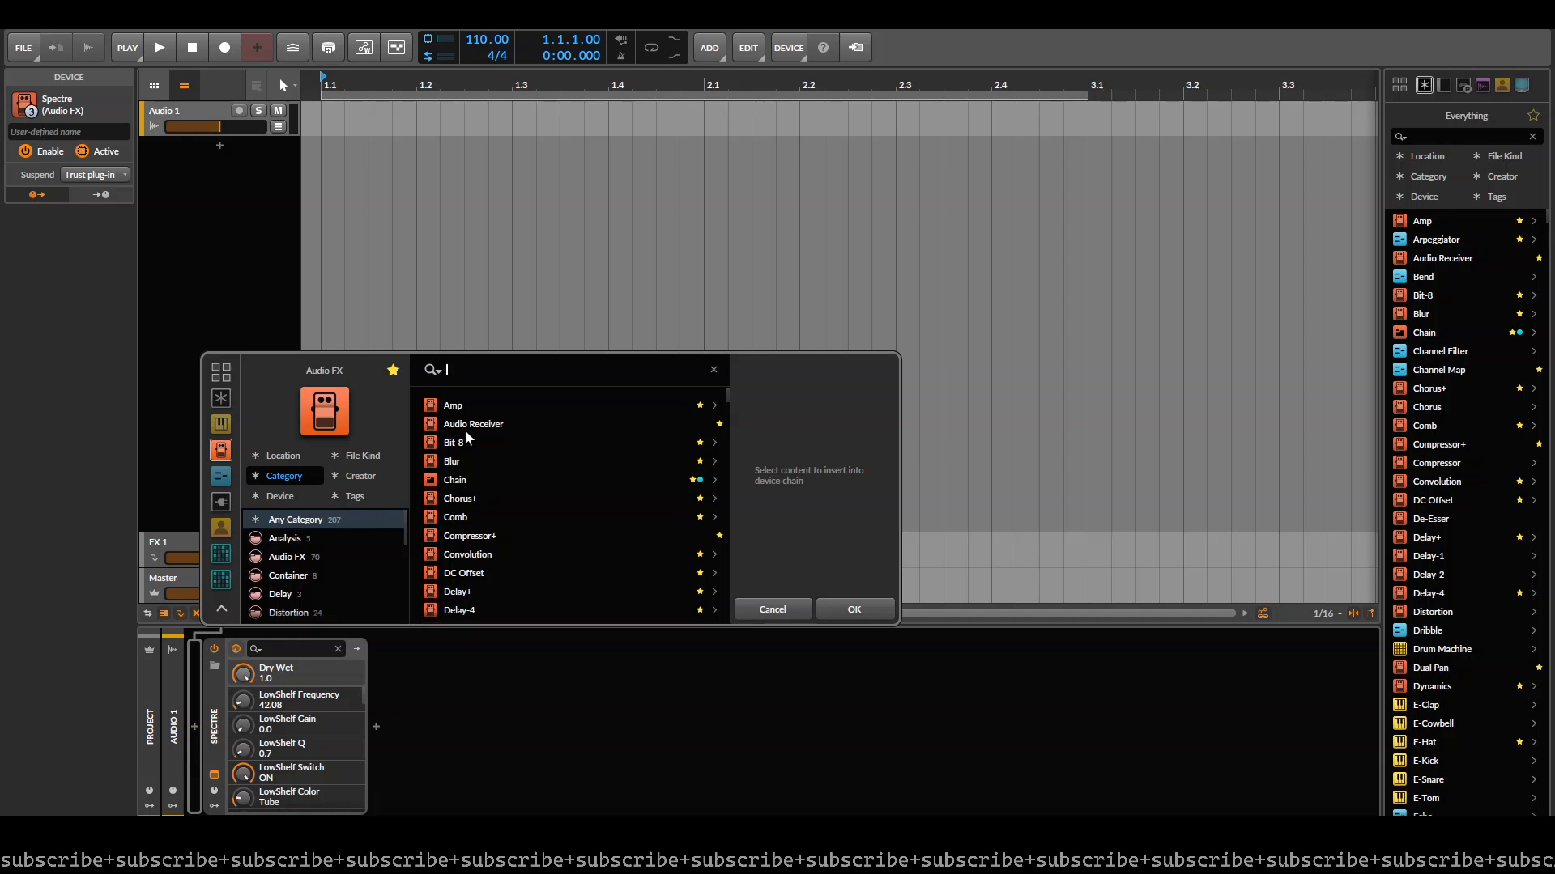
text(spec)
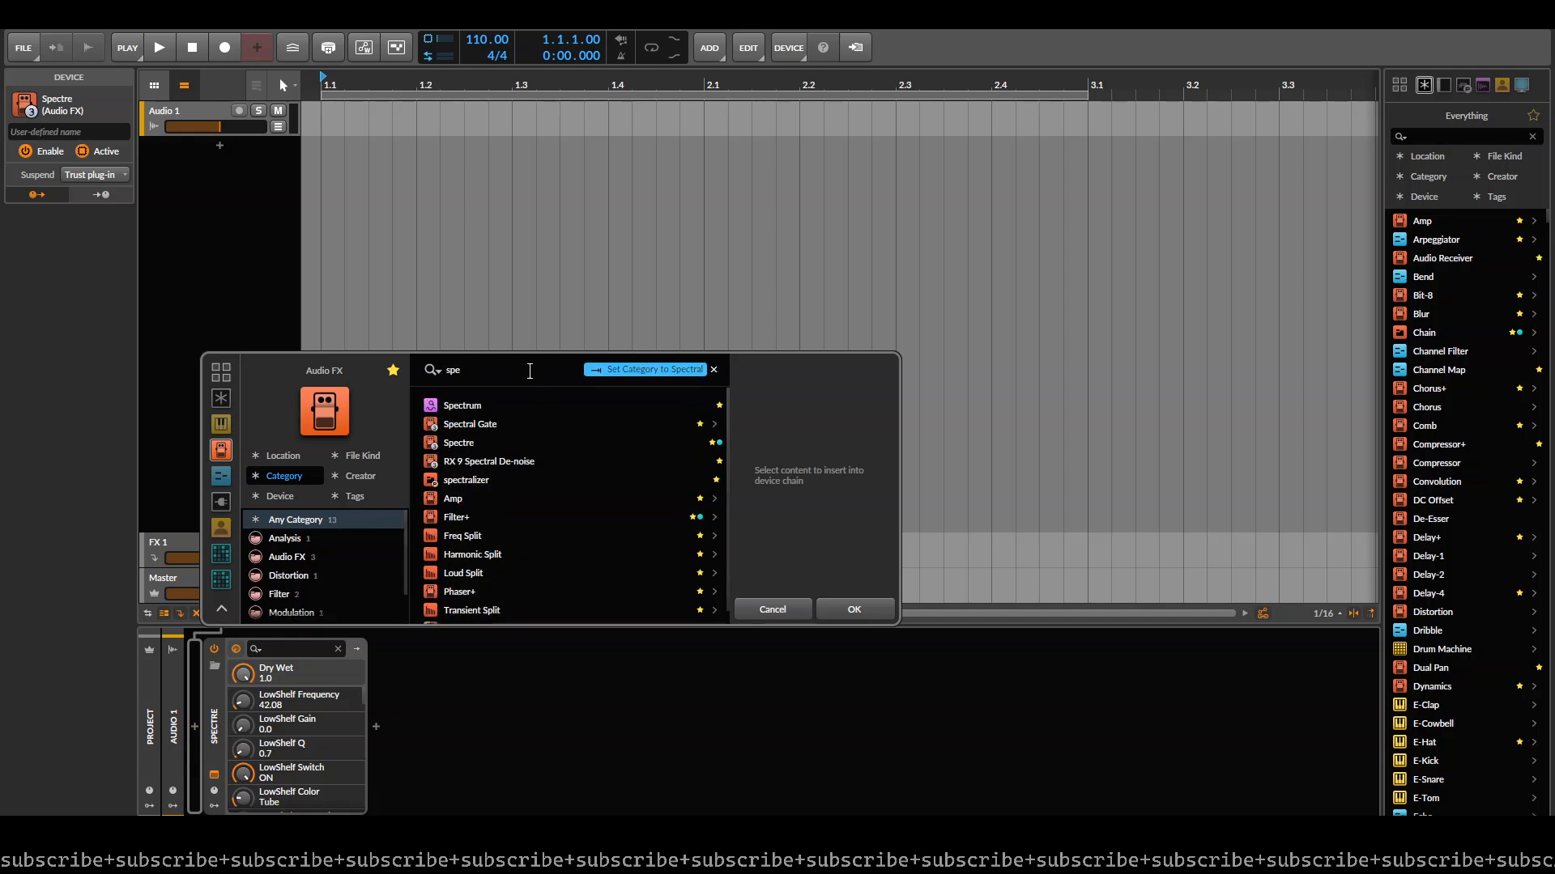
key(ctrl+a)
text(eq)
key(Down)
key(Down)
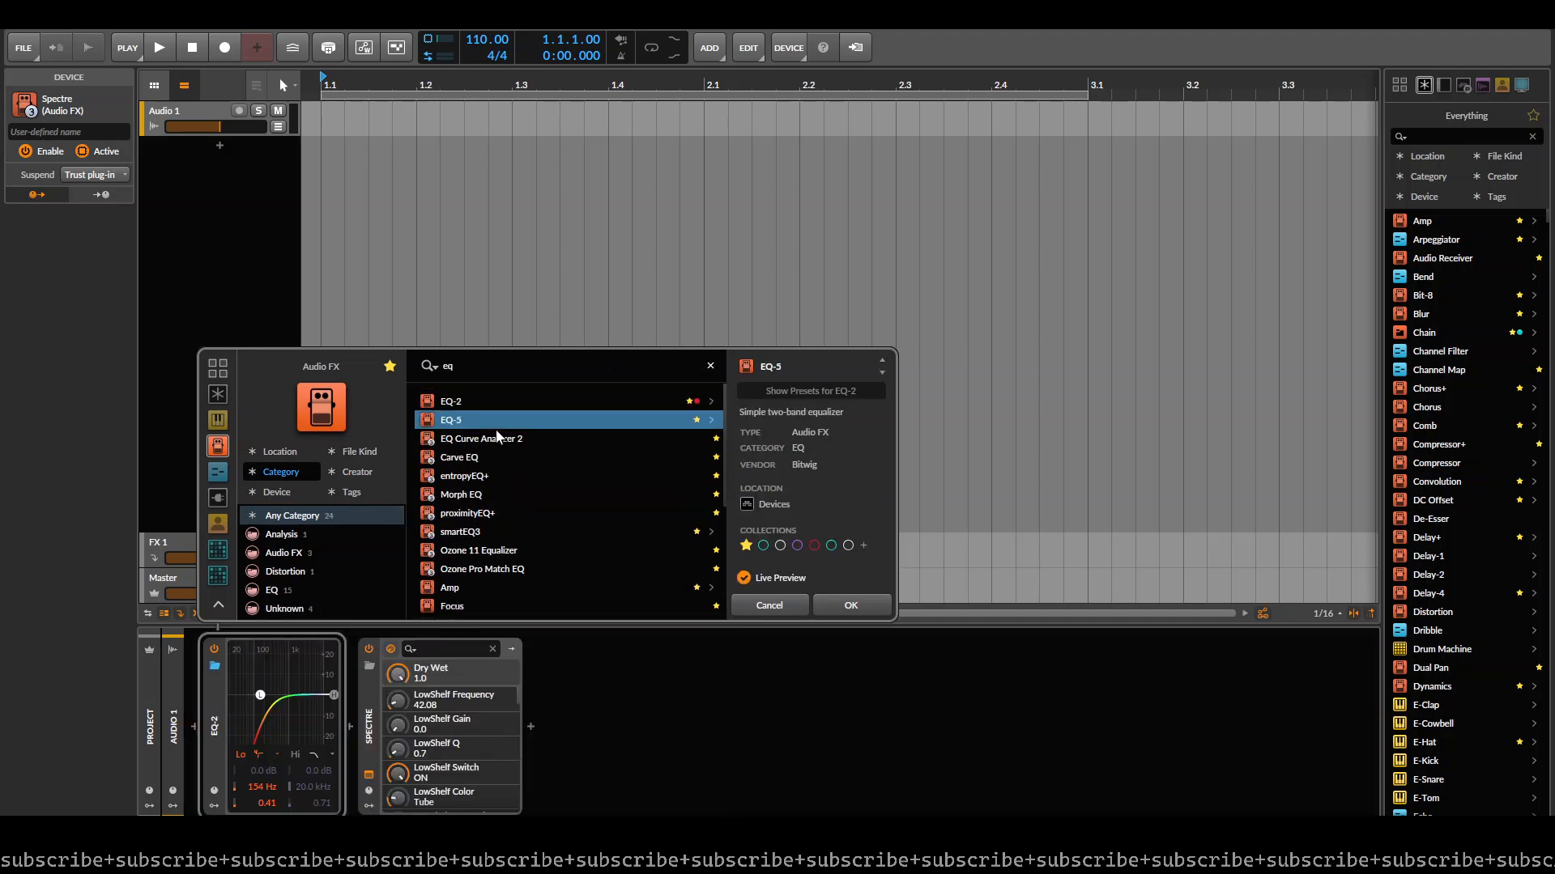
double_click(497, 438)
- Duplicate EQ Curve Analyzer 2 behind Spectre, with the first instance set as generator and the second one's window open
drag(217, 733, 680, 721)
click(693, 329)
click(578, 777)
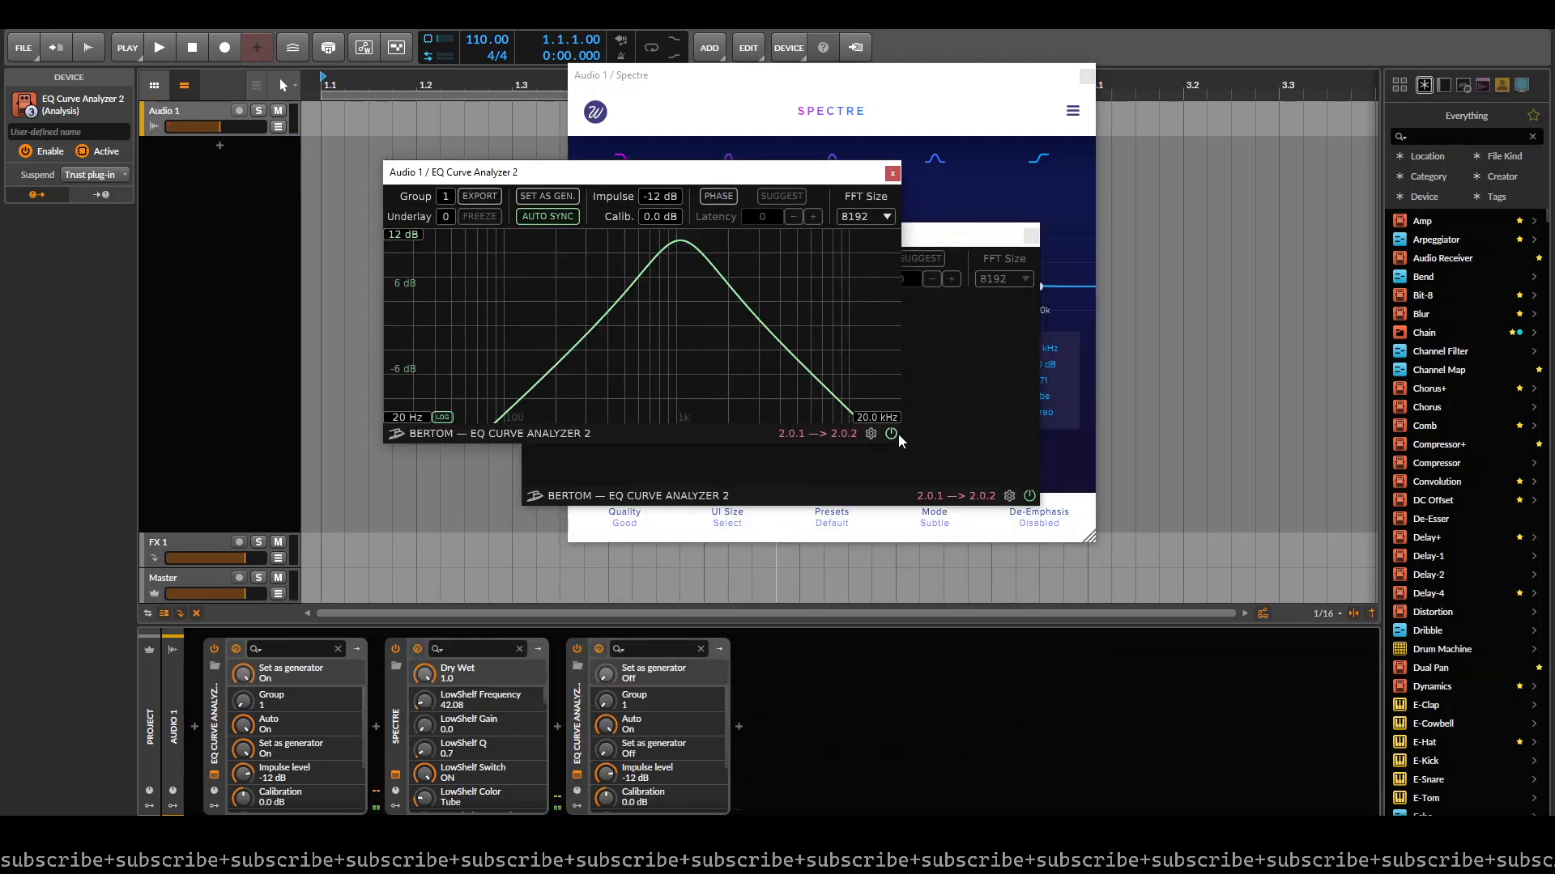
- Arrange the two analyzer windows and the Spectre window so the equalizer and the measured curve can be compared
mouse_move(898, 439)
mouse_down()
mouse_move(1016, 527)
mouse_move(917, 445)
mouse_up()
drag(956, 235, 442, 408)
click(720, 160)
drag(463, 174, 941, 169)
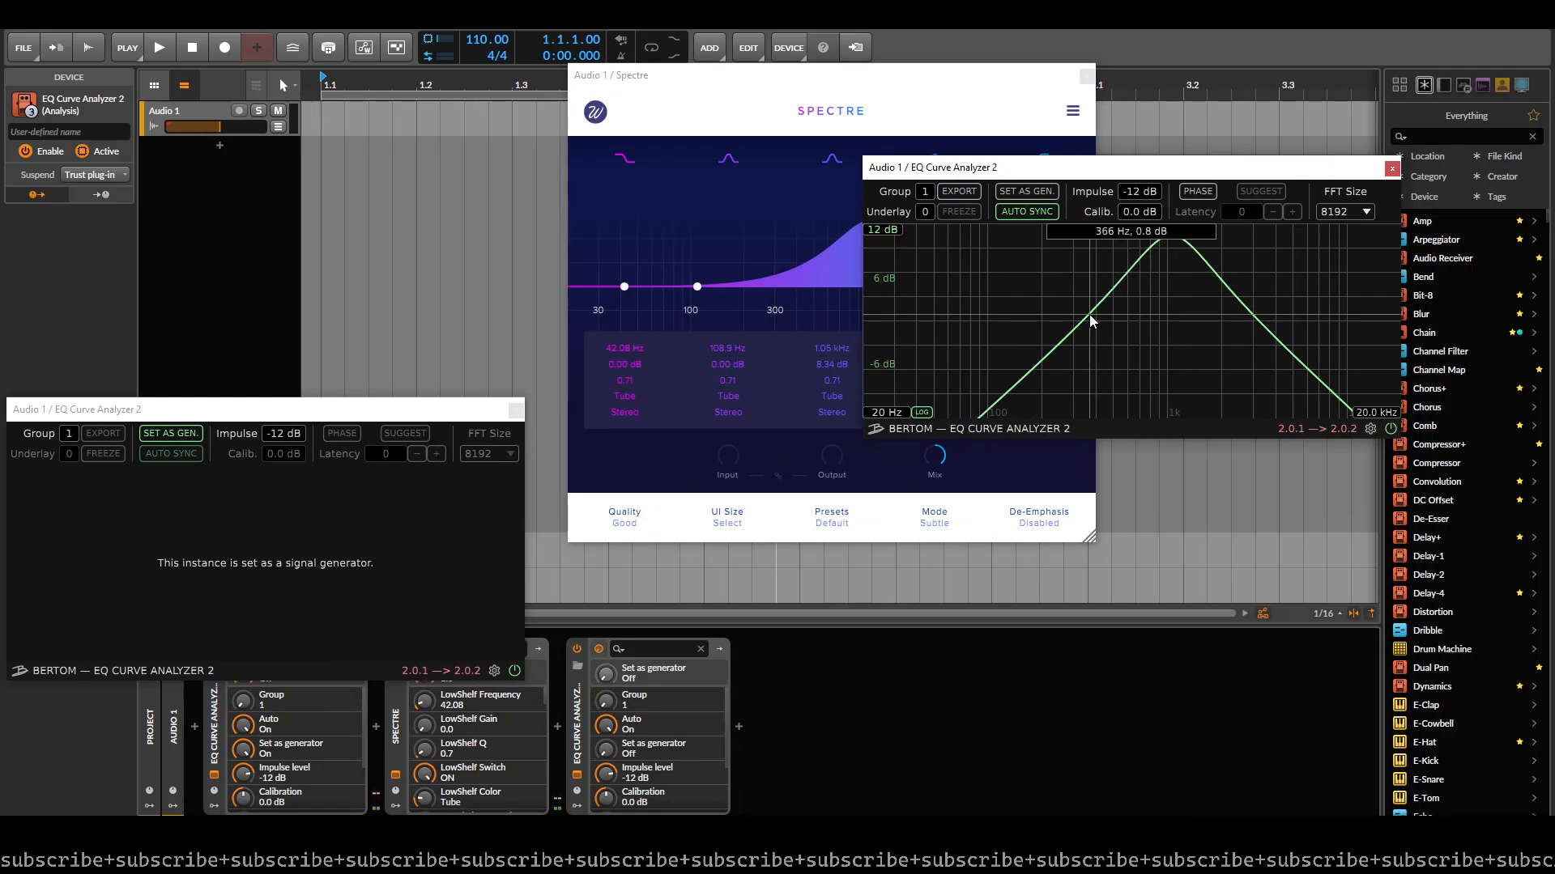
drag(732, 72, 598, 72)
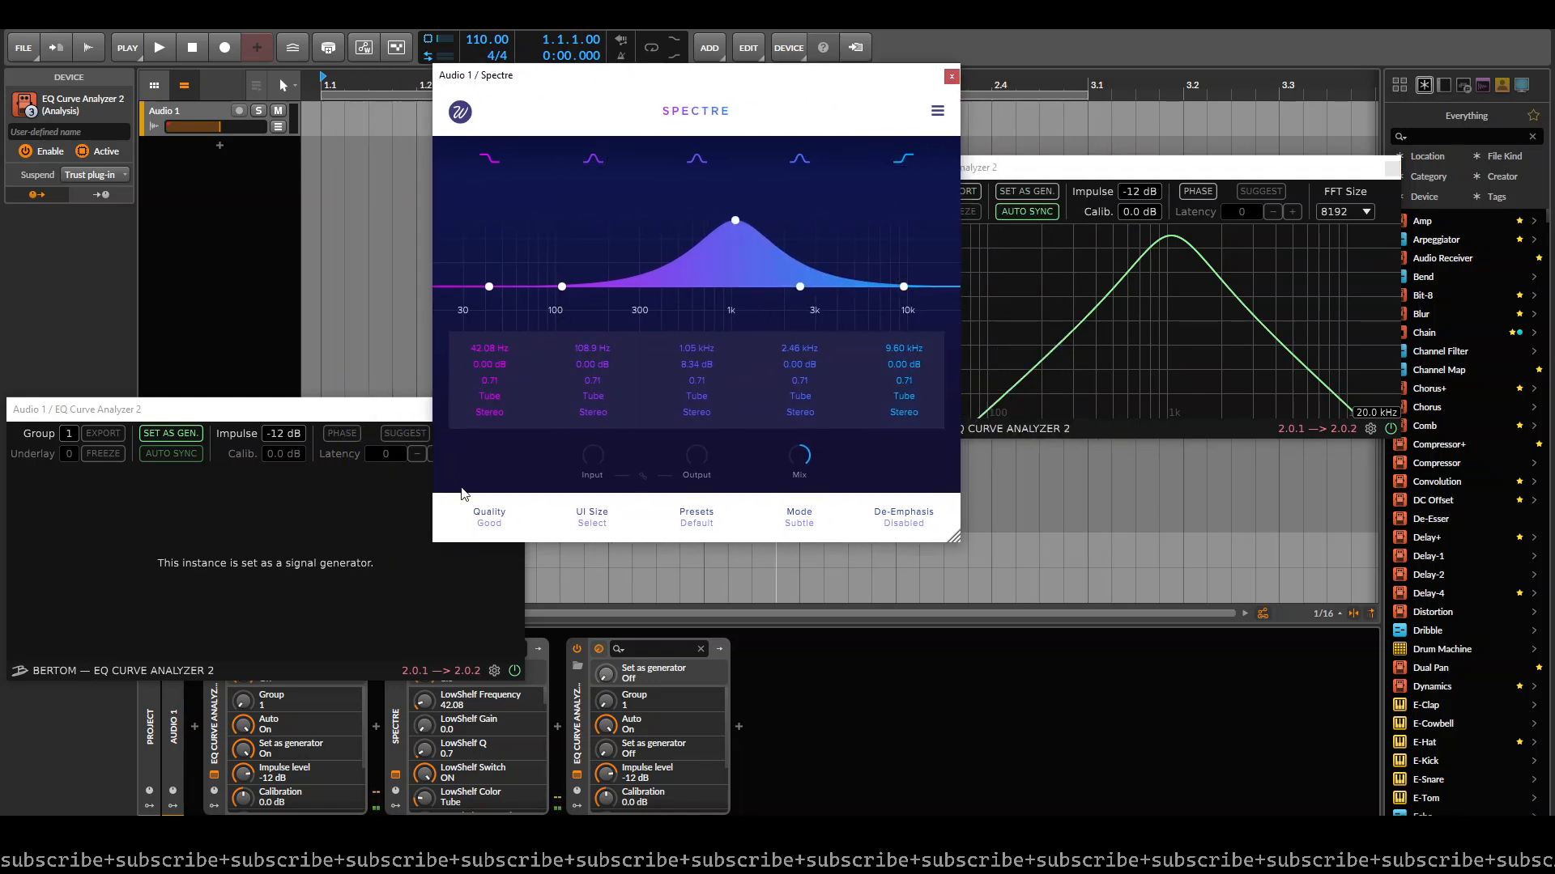
- Try Spectre's Mix at minimum, raise it to 0.4, and move the curve display further out of the way
drag(809, 451, 801, 521)
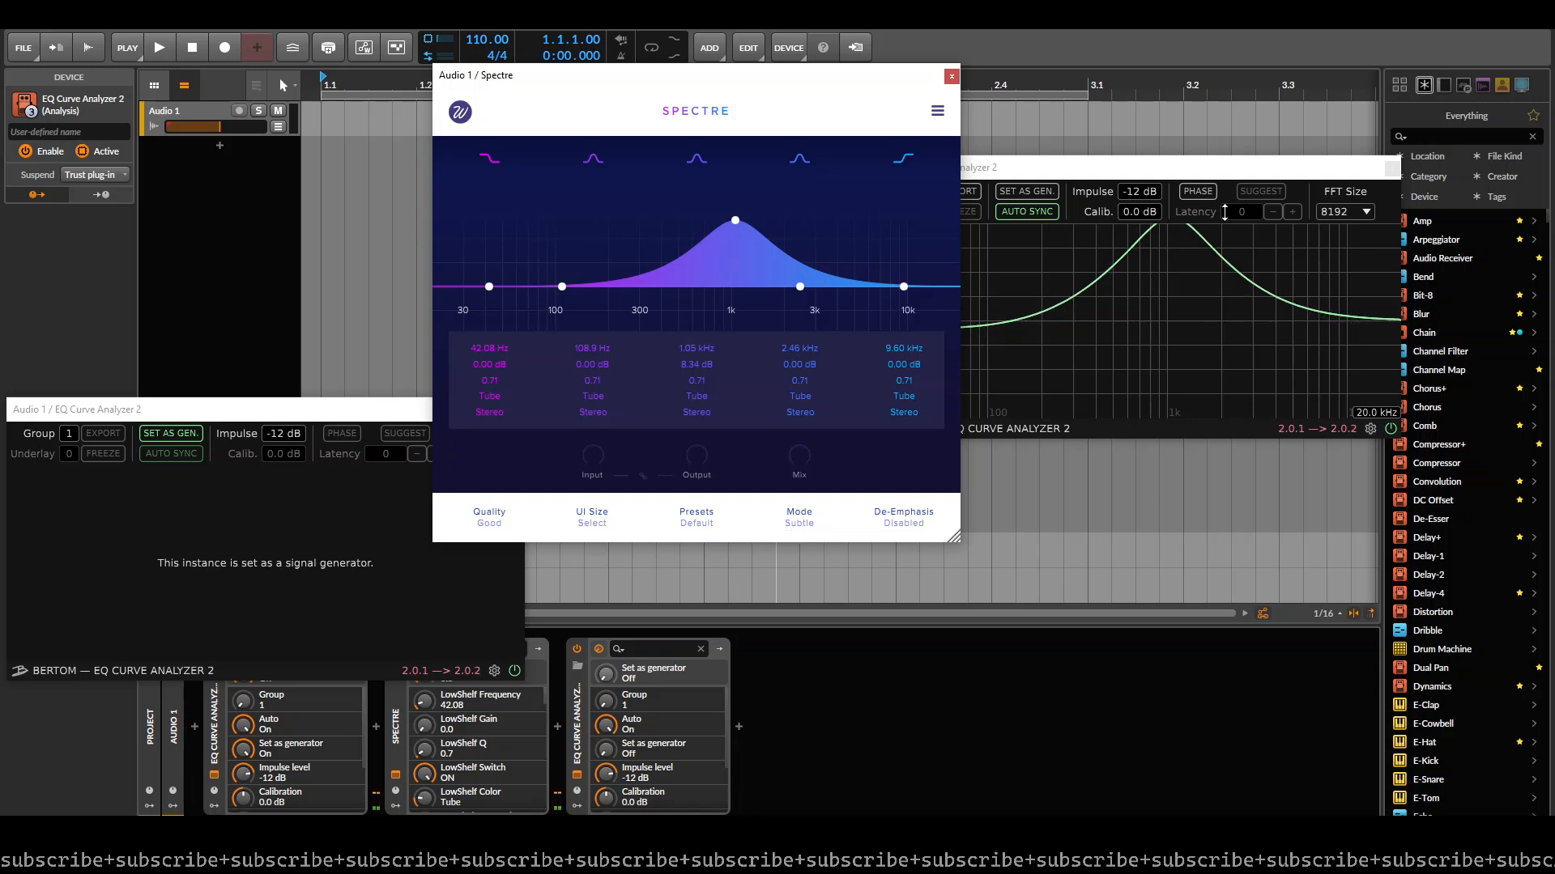
click(1089, 168)
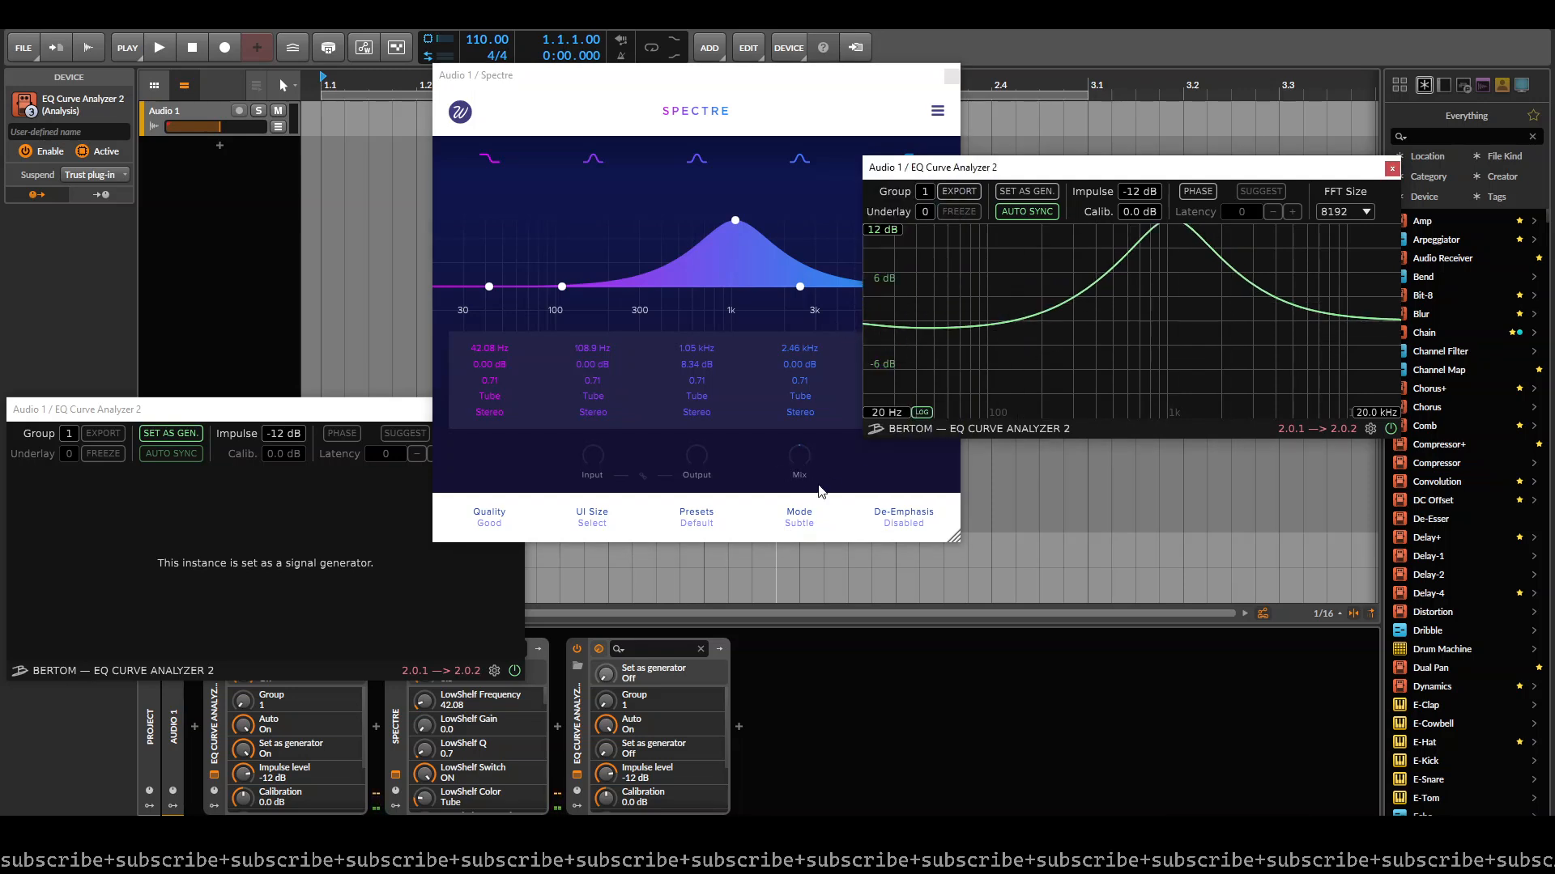
click(794, 474)
mouse_move(794, 475)
mouse_down()
mouse_move(768, 511)
mouse_move(782, 465)
mouse_up()
drag(1175, 168, 1215, 129)
click(621, 85)
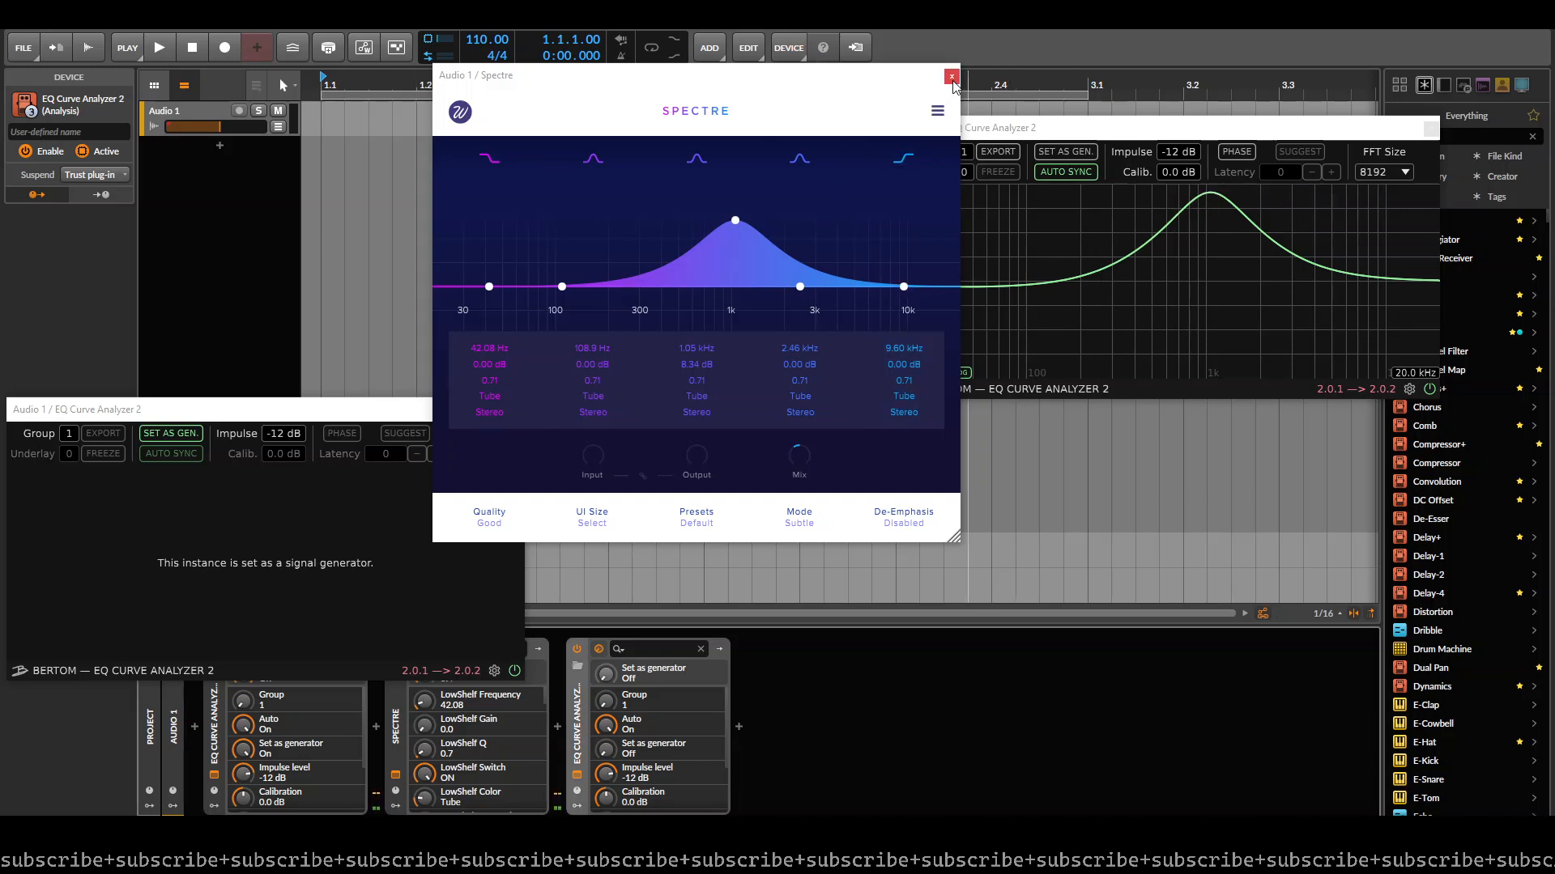
- Narrow Spectre's third band to a Q of 8.00 with a gain of 10.23 dB
click(706, 411)
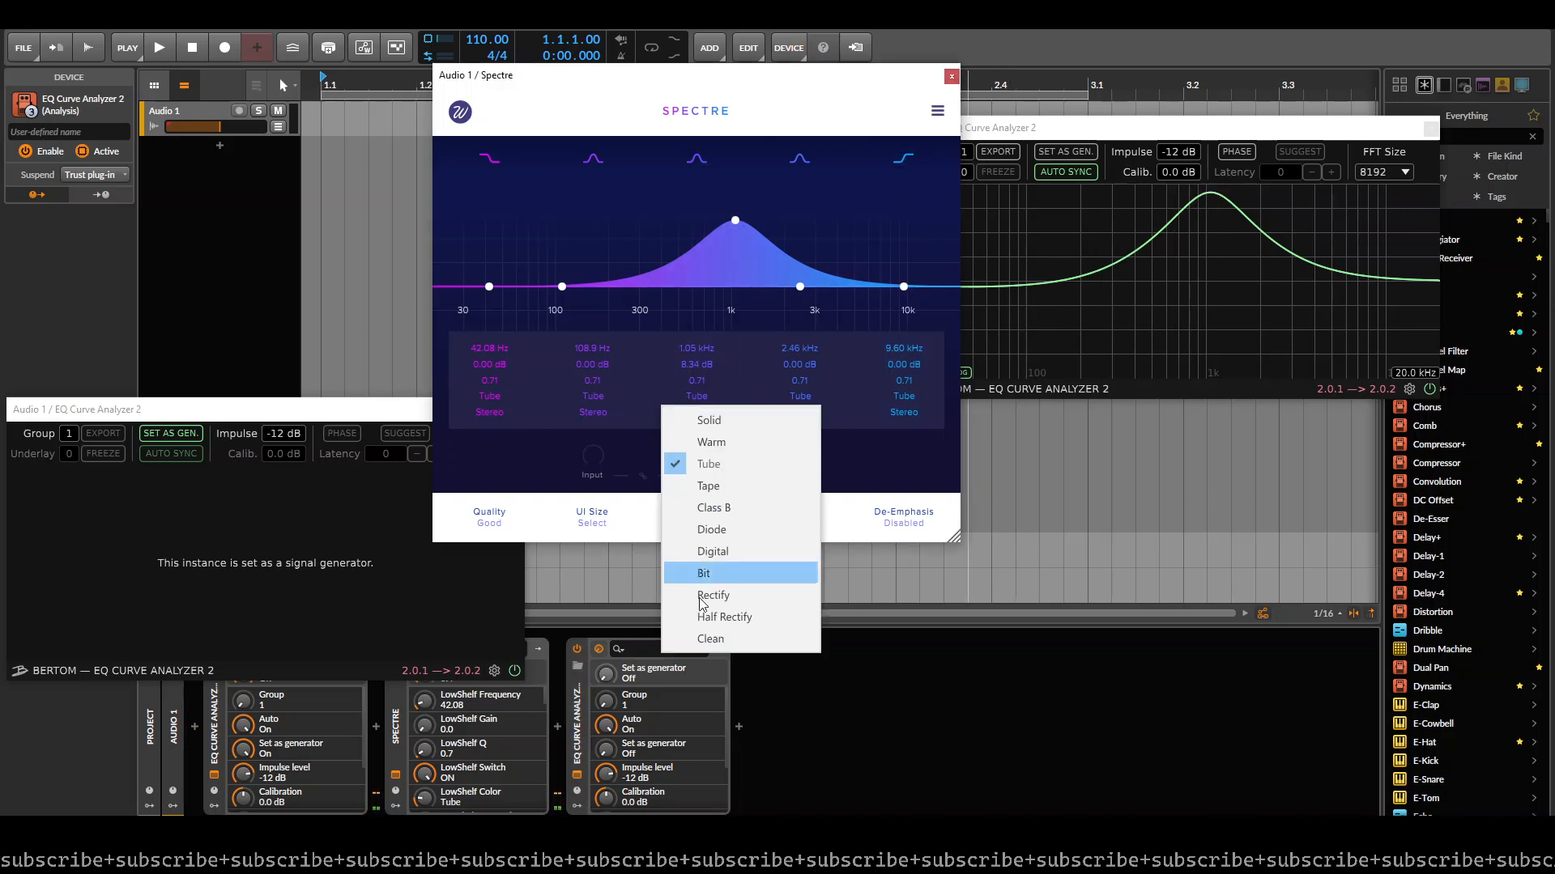
click(791, 353)
drag(694, 384, 698, 352)
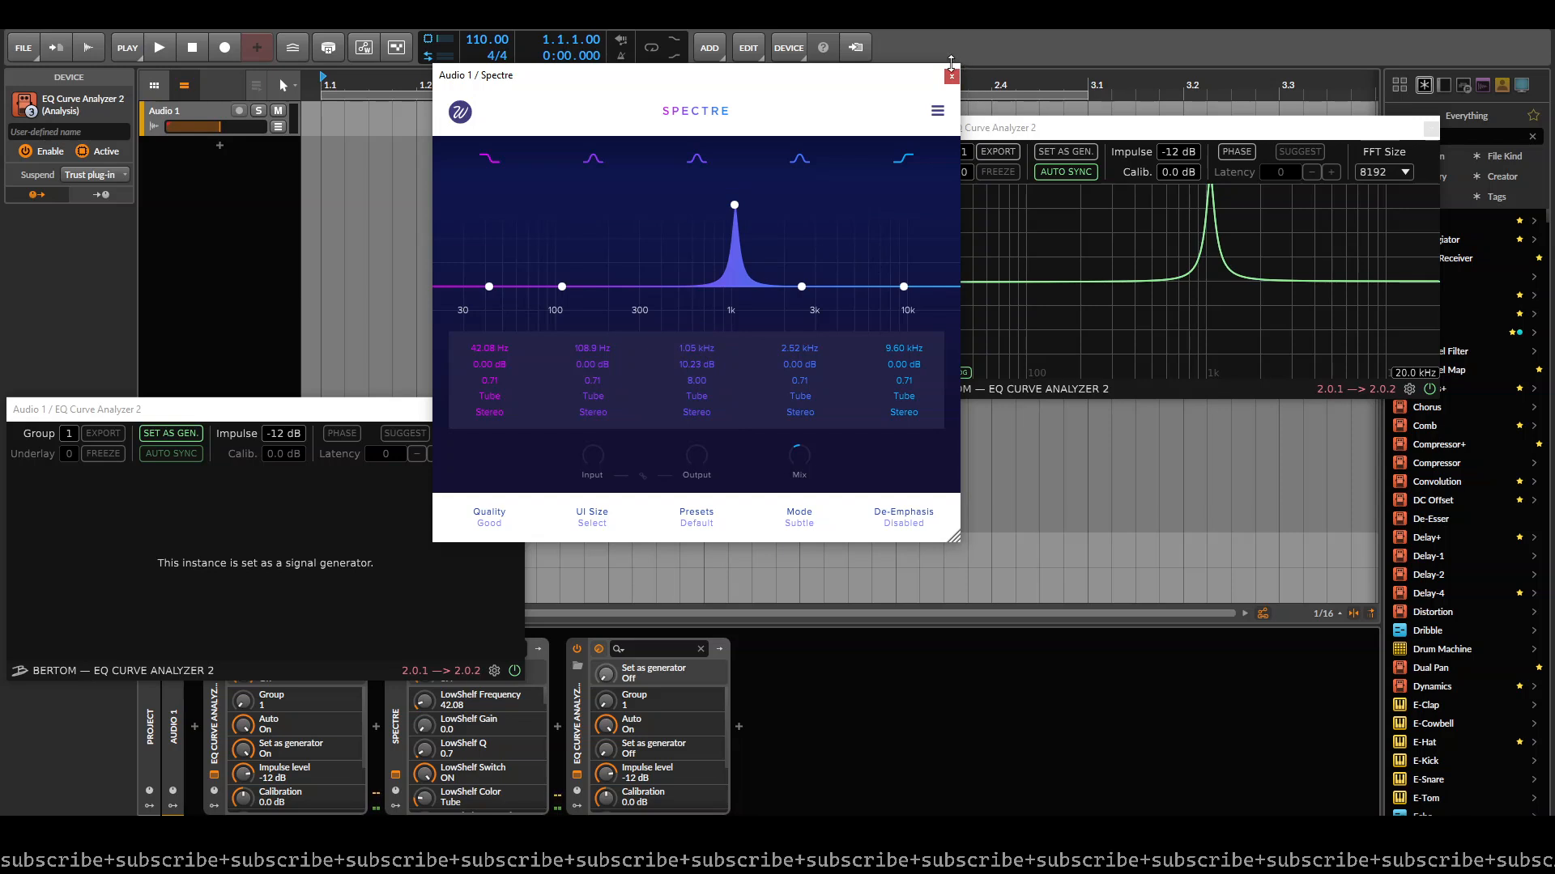
- Close the Spectre window and both EQ Curve Analyzer 2 windows
click(952, 75)
click(1430, 128)
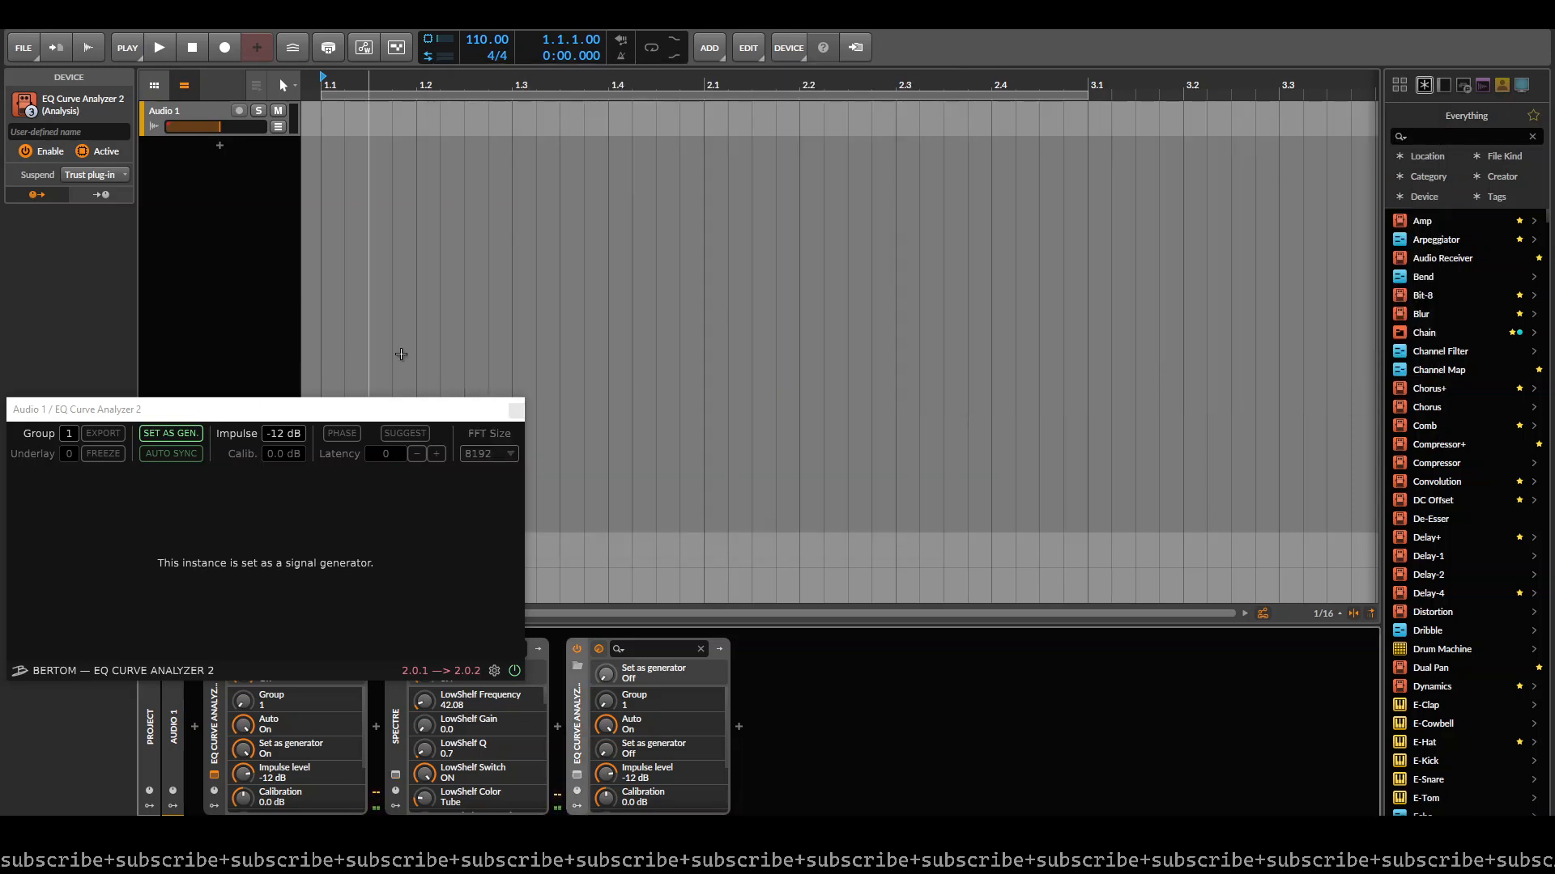
click(515, 412)
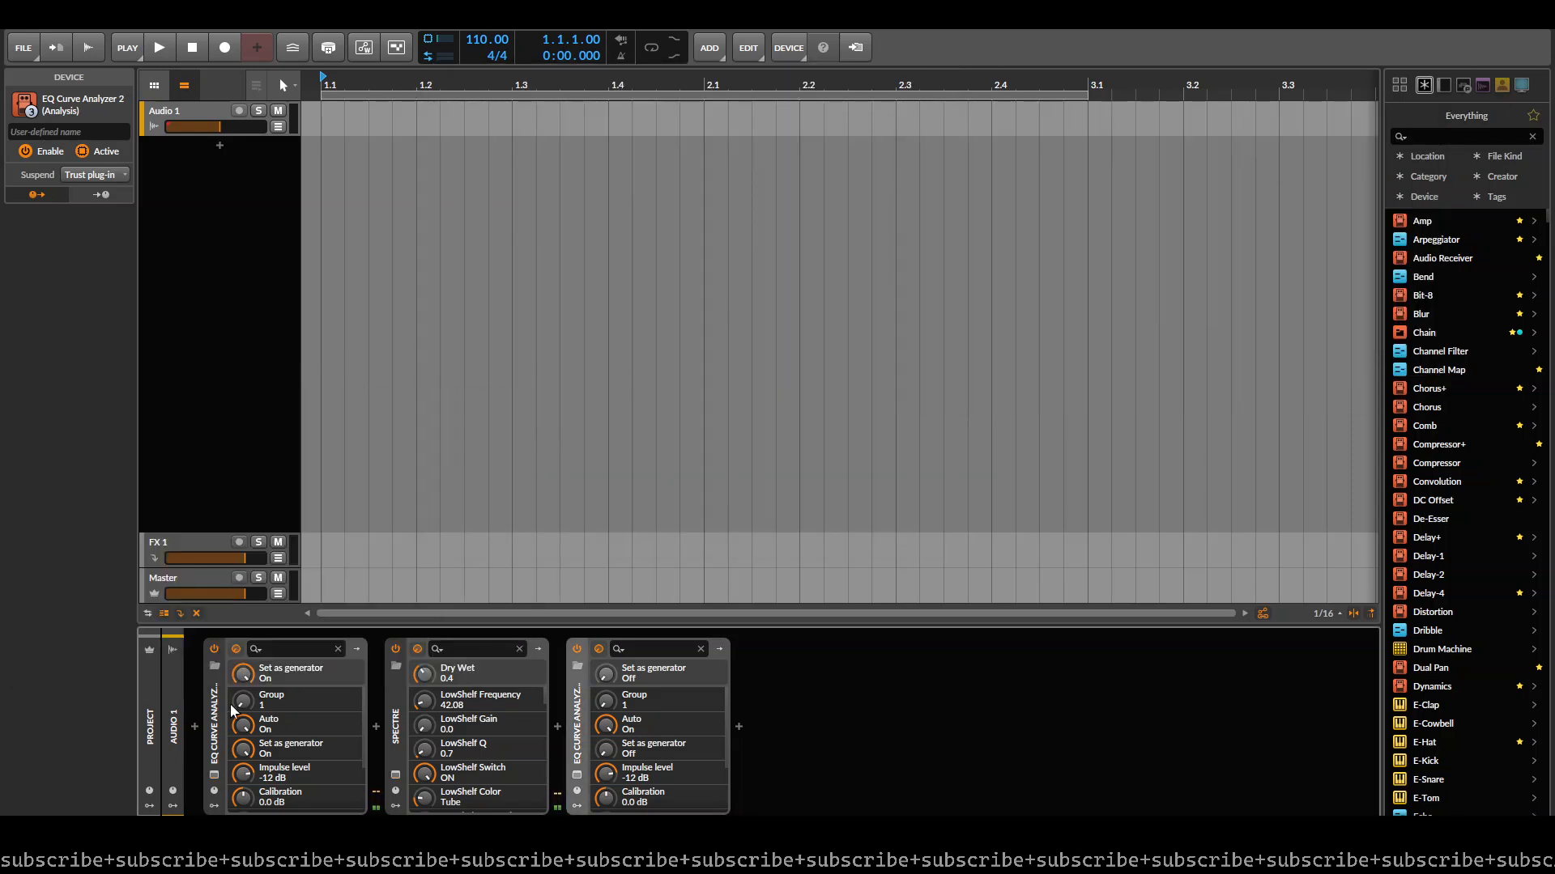
- Group both analyzers and Spectre into one container and convert the resulting FX Layer to an FX Selector
click(215, 705)
shift+click(580, 719)
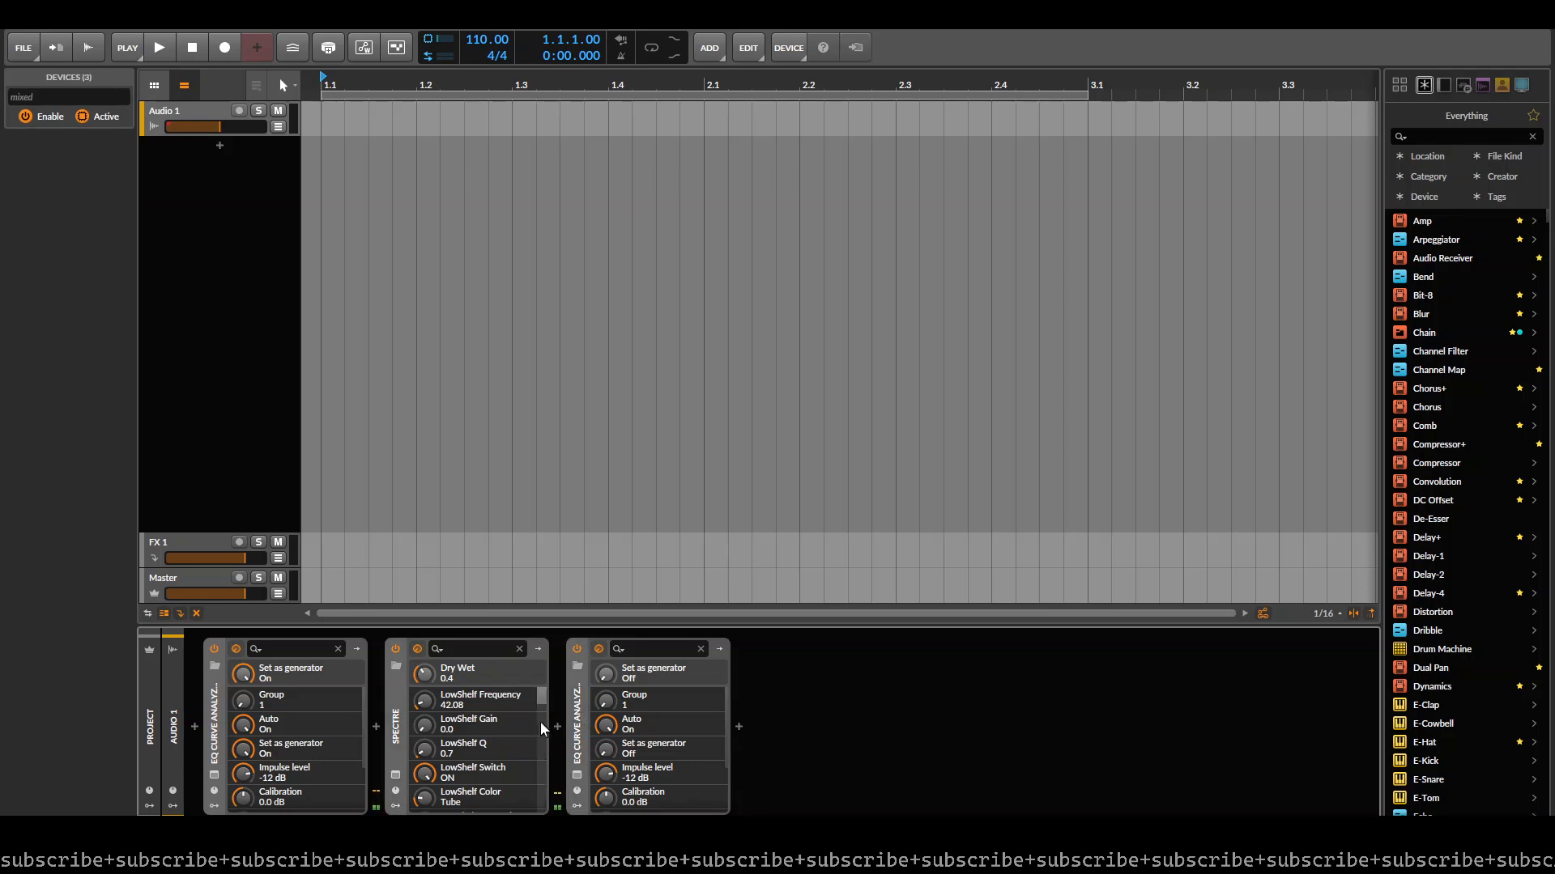
key(ctrl+g)
click(271, 733)
right_click(215, 733)
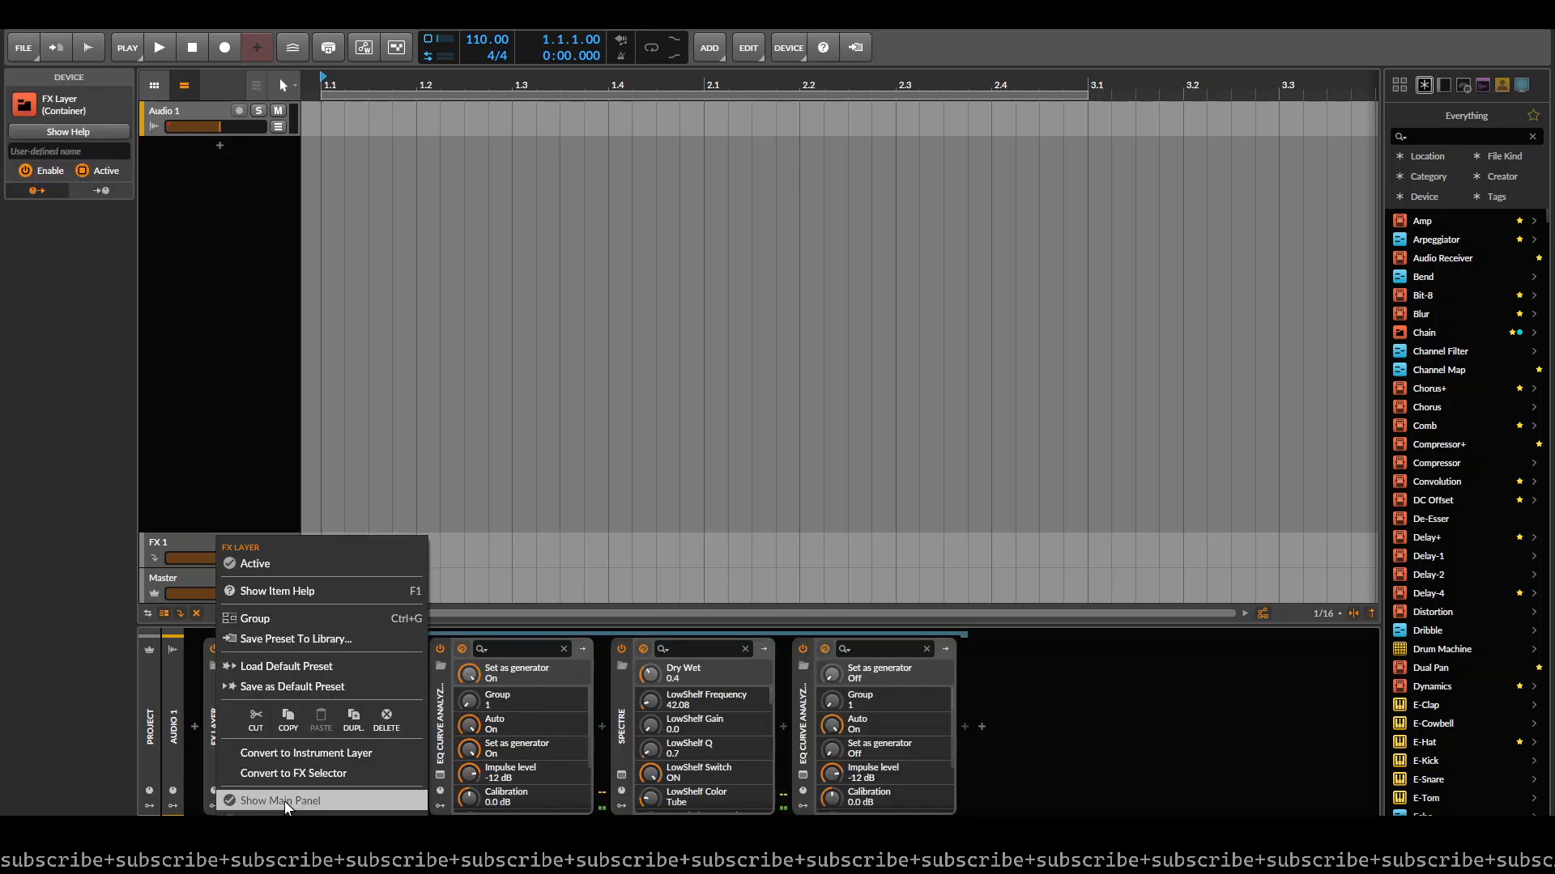
click(293, 773)
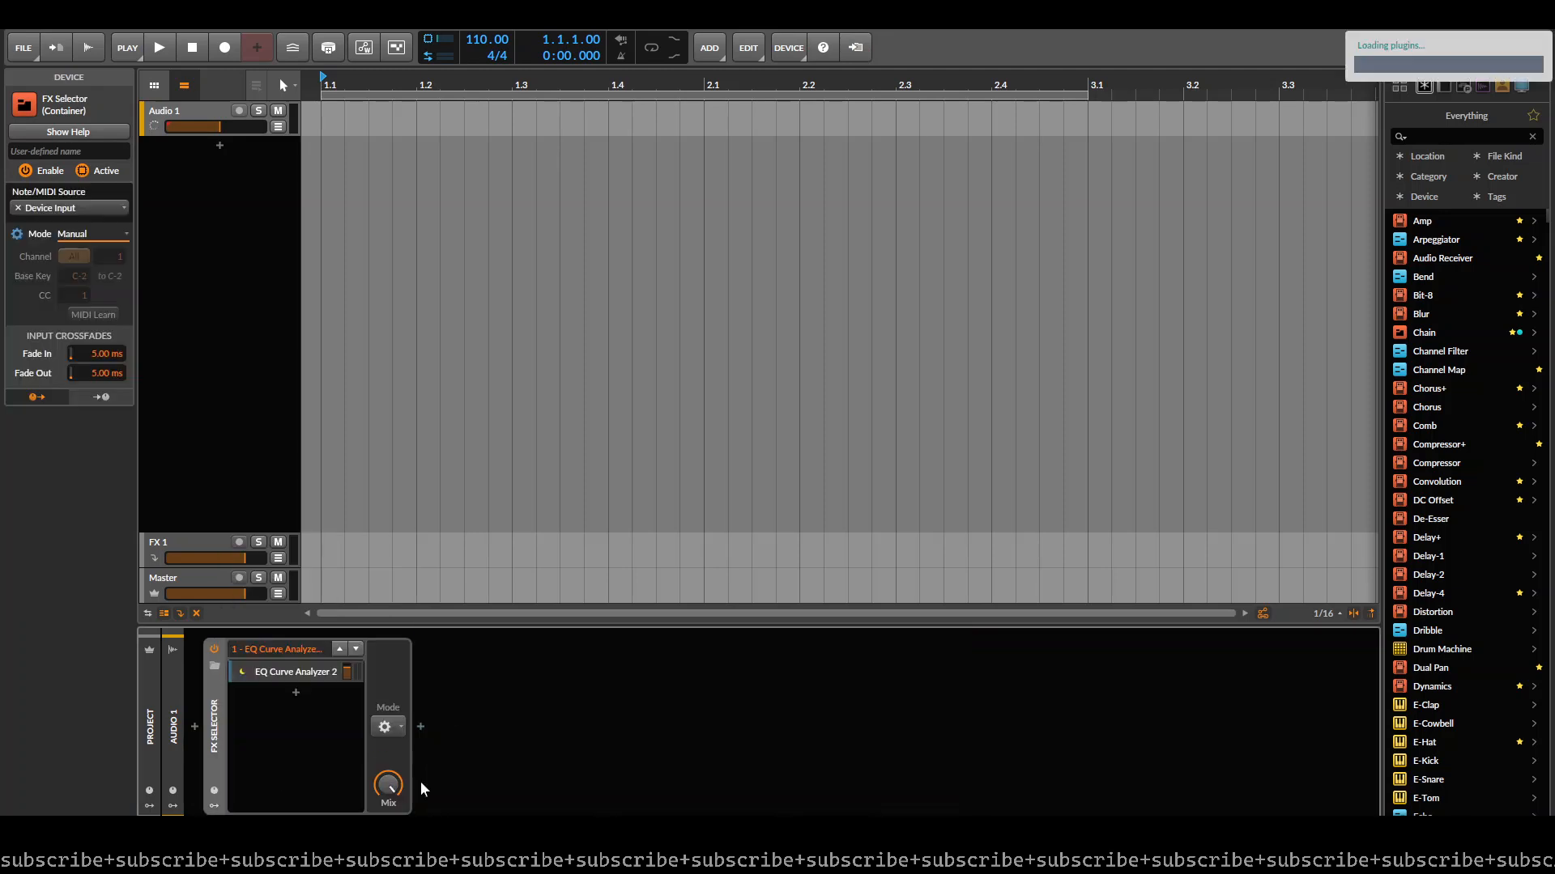
- Add a second layer to the FX Selector containing a Filter+ device
click(295, 690)
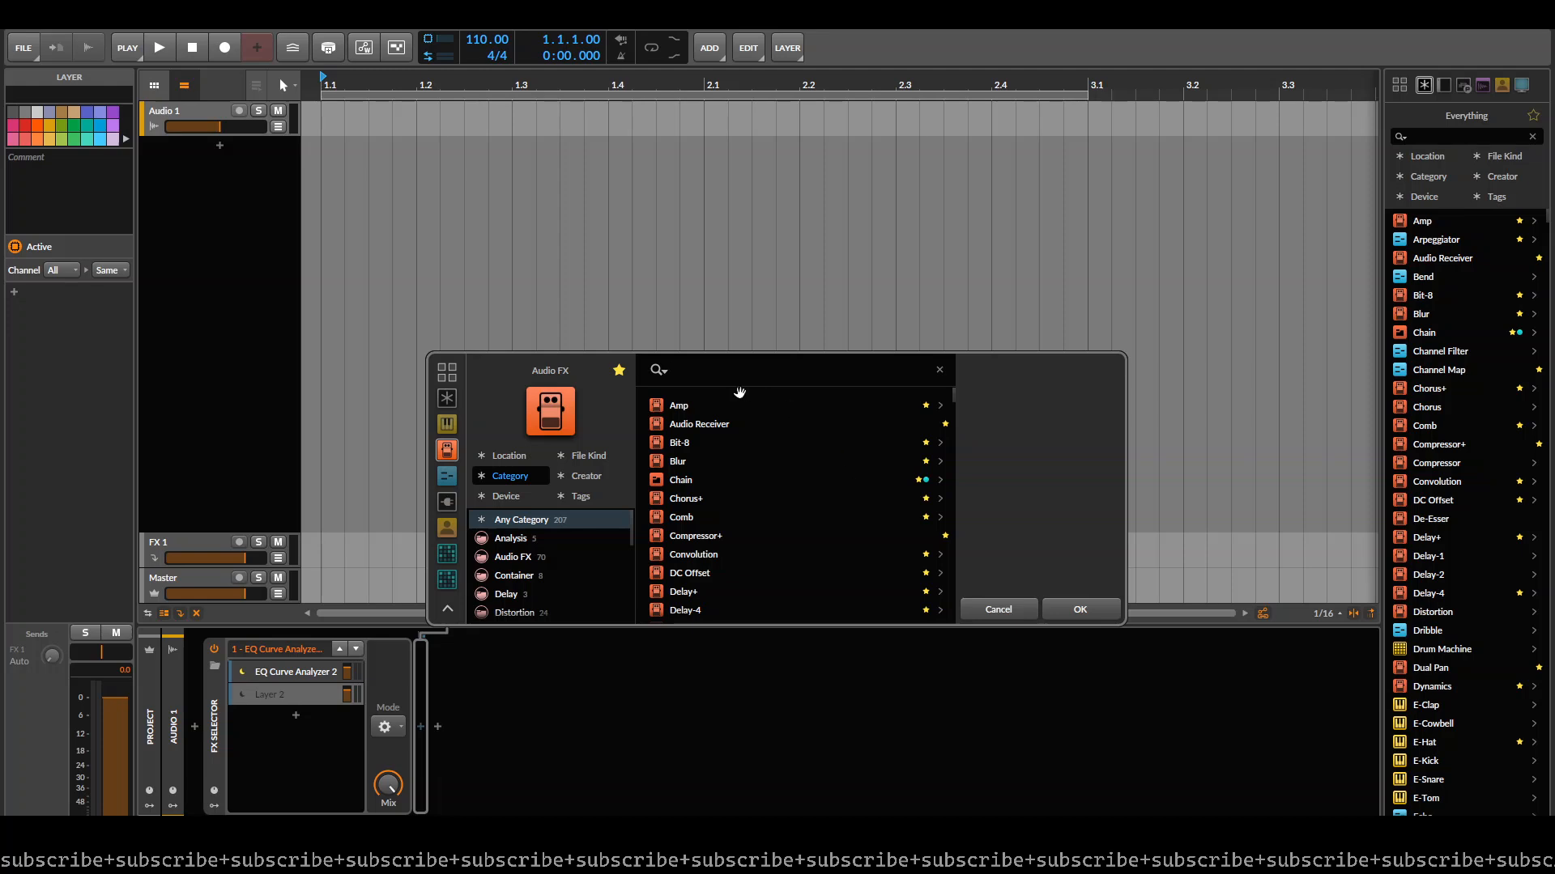
scroll(756, 462, down, 2)
scroll(753, 468, up, 1)
text(filt)
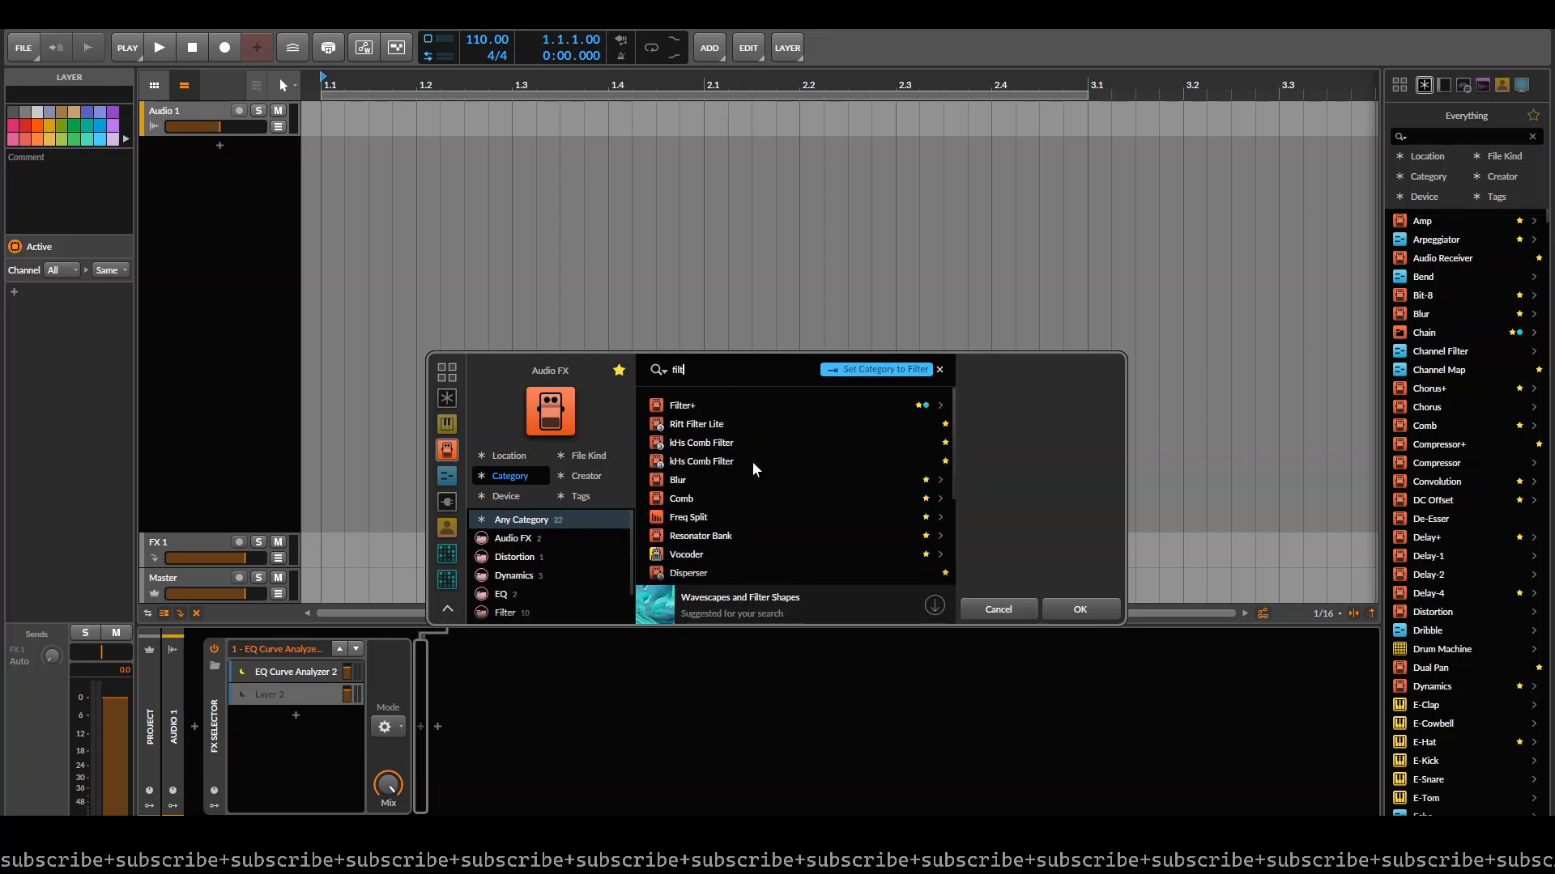
key(Down)
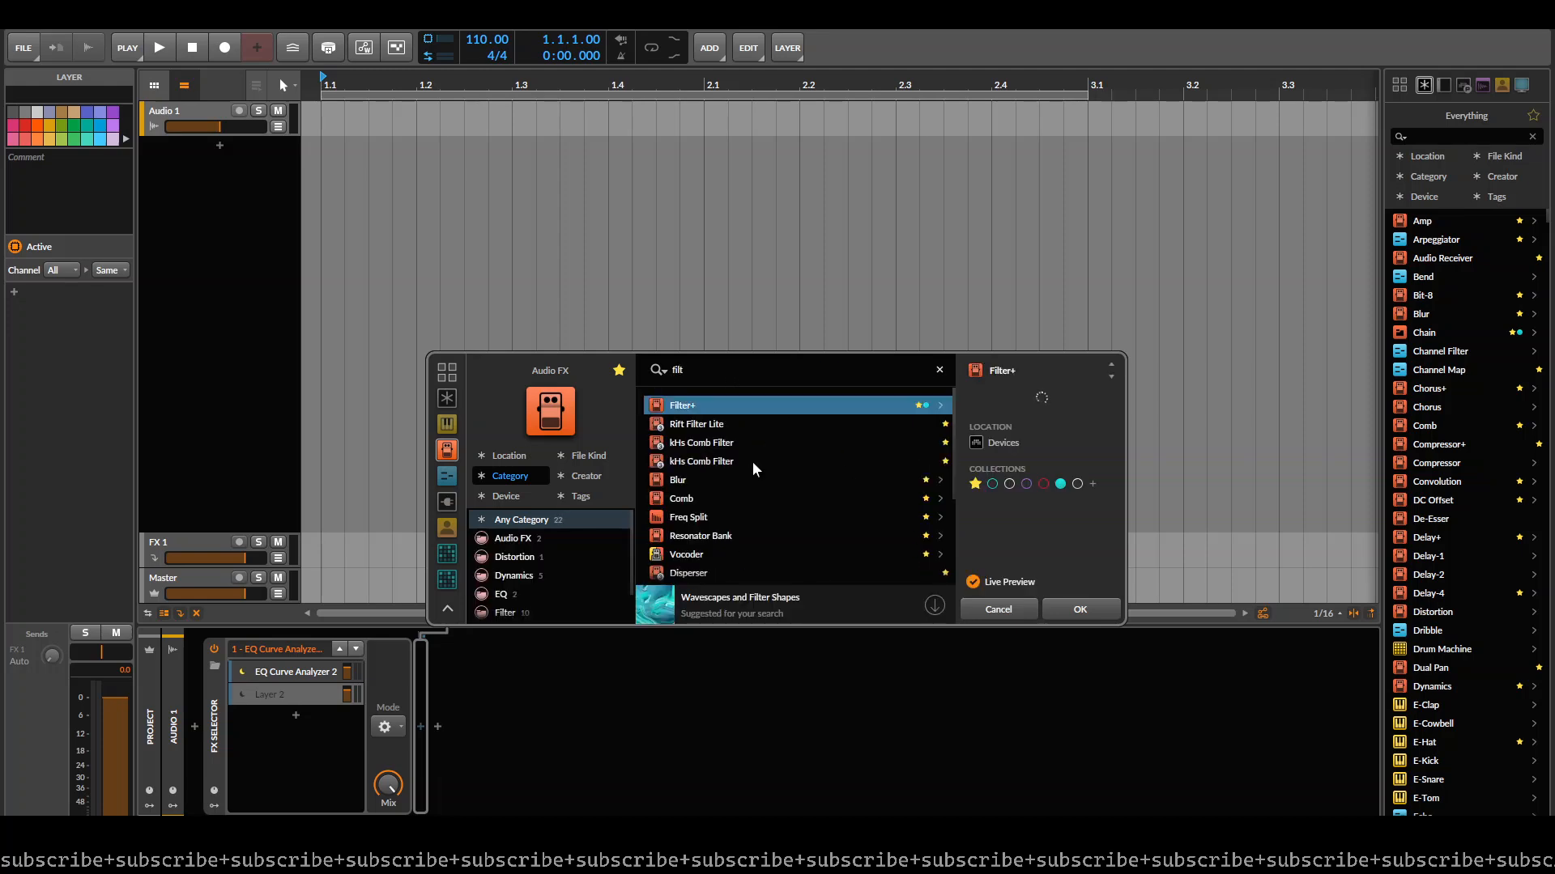
click(1081, 610)
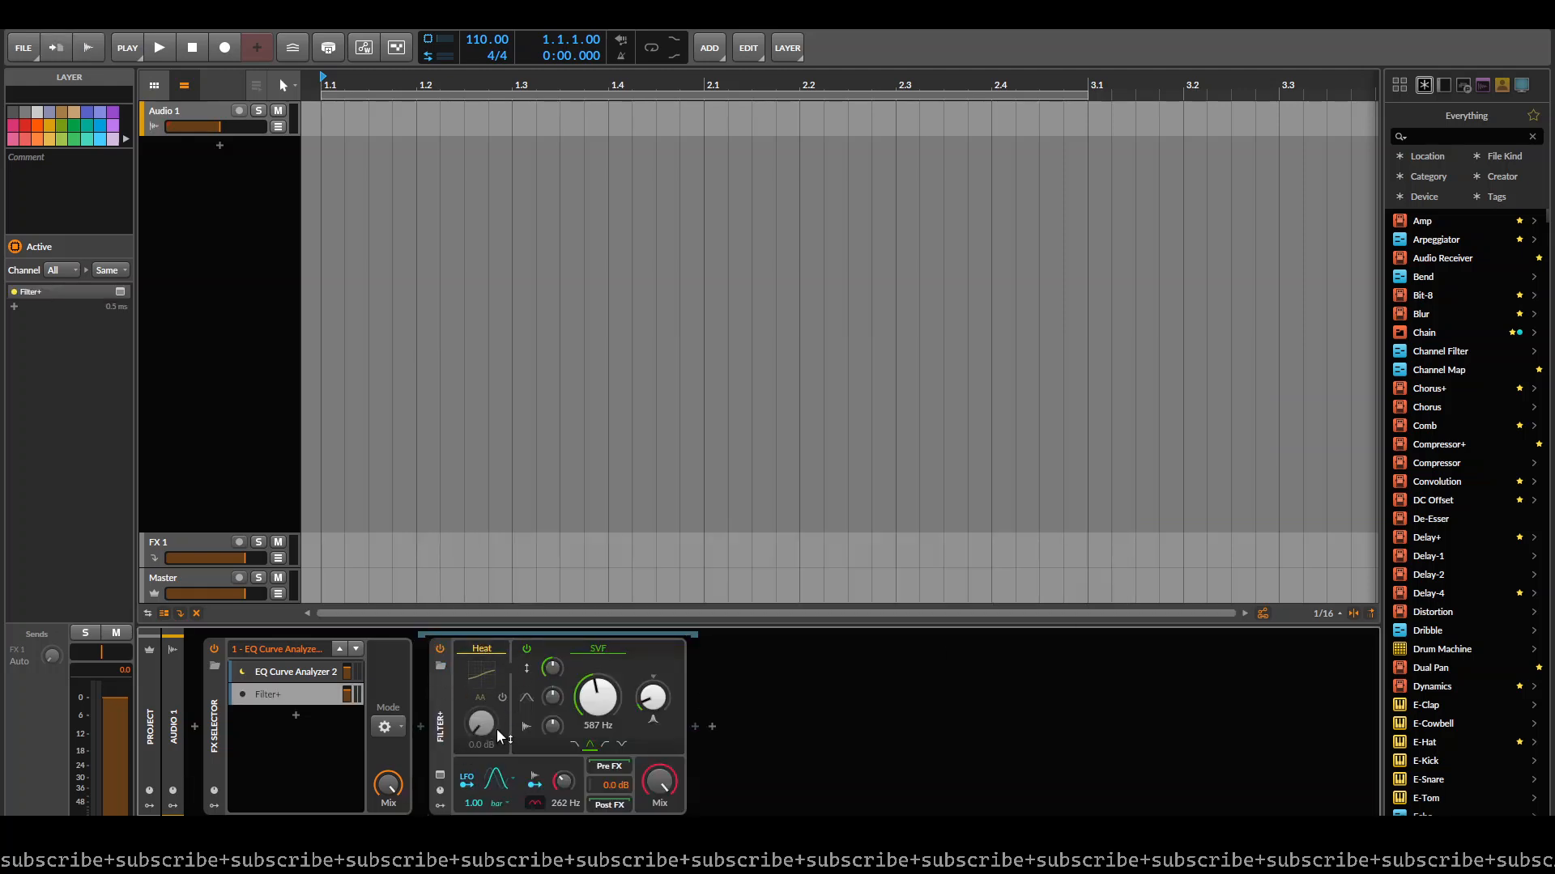
- Set Filter+ to the Sallen-Key model in BP 2 mode, tune it to 762 Hz, and lower its resonance
click(600, 648)
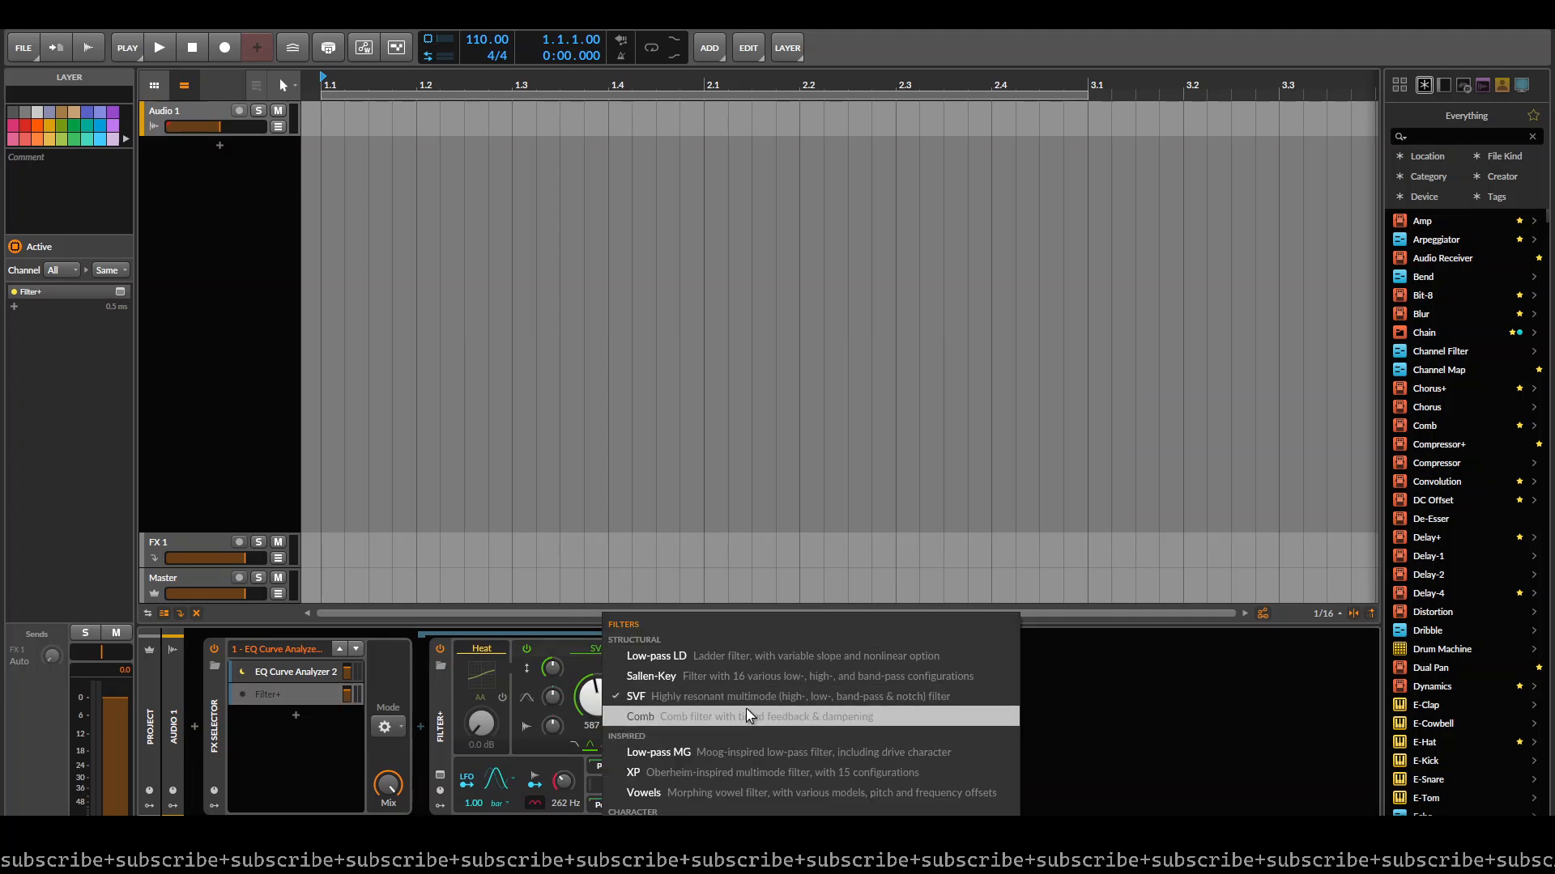
click(717, 677)
click(439, 657)
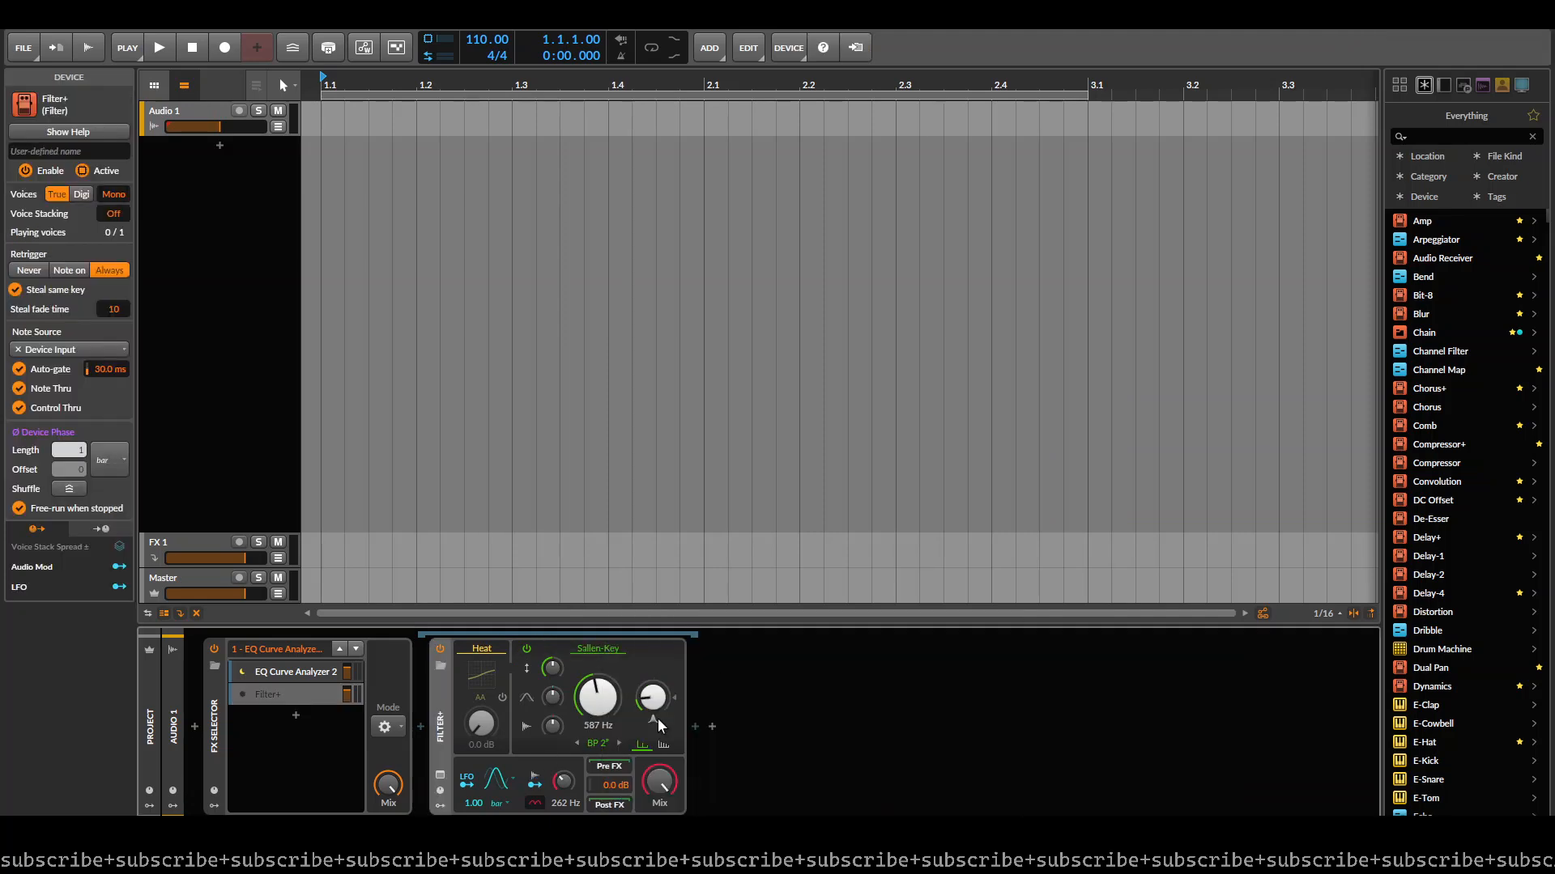
click(596, 743)
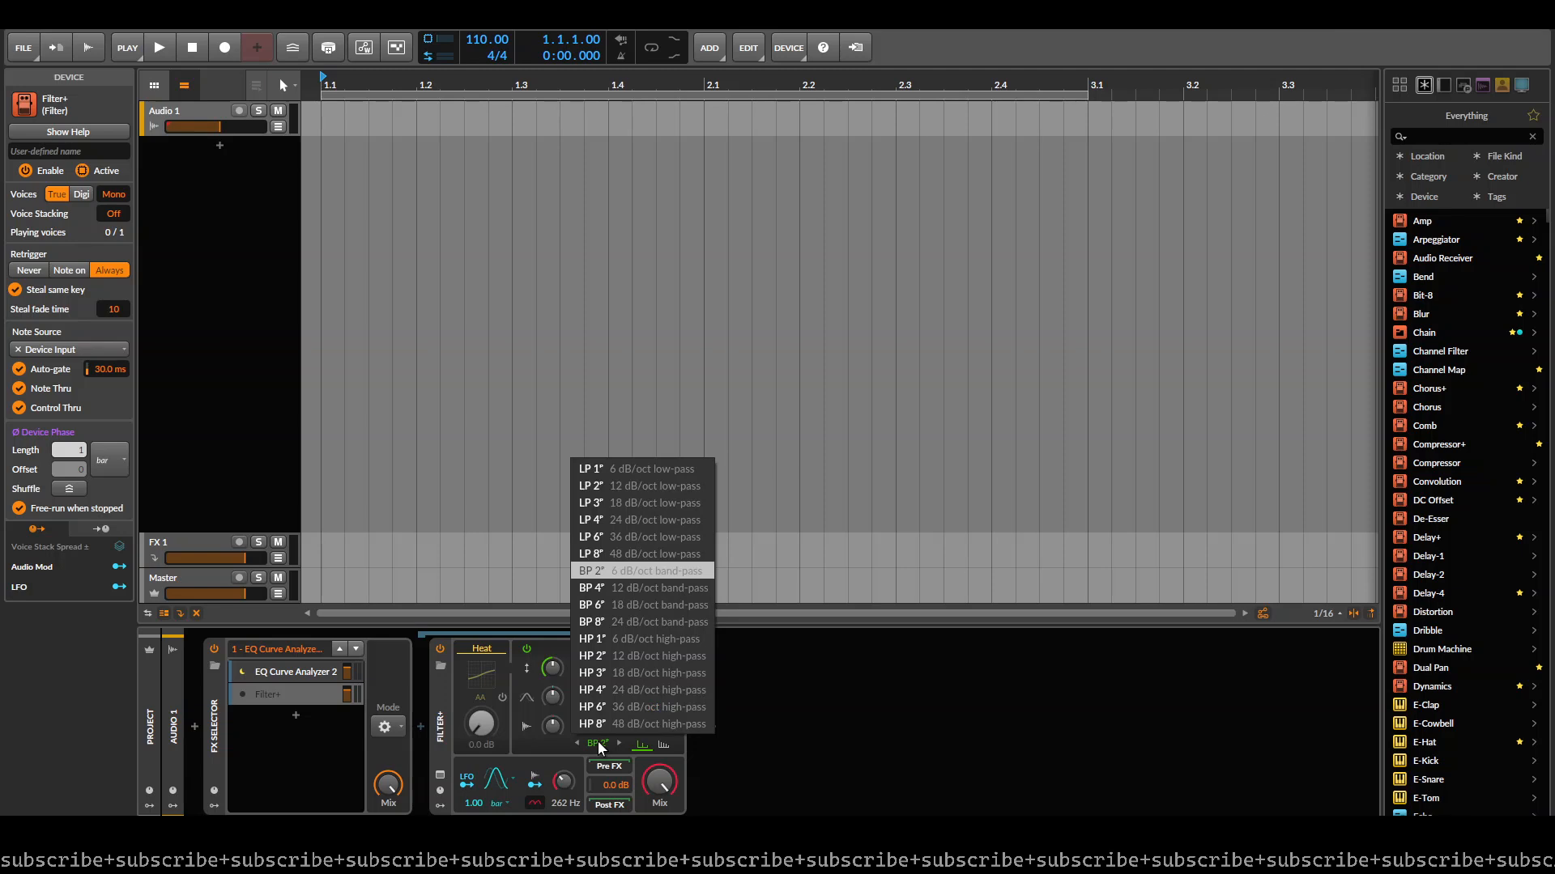
click(658, 571)
drag(594, 727, 594, 680)
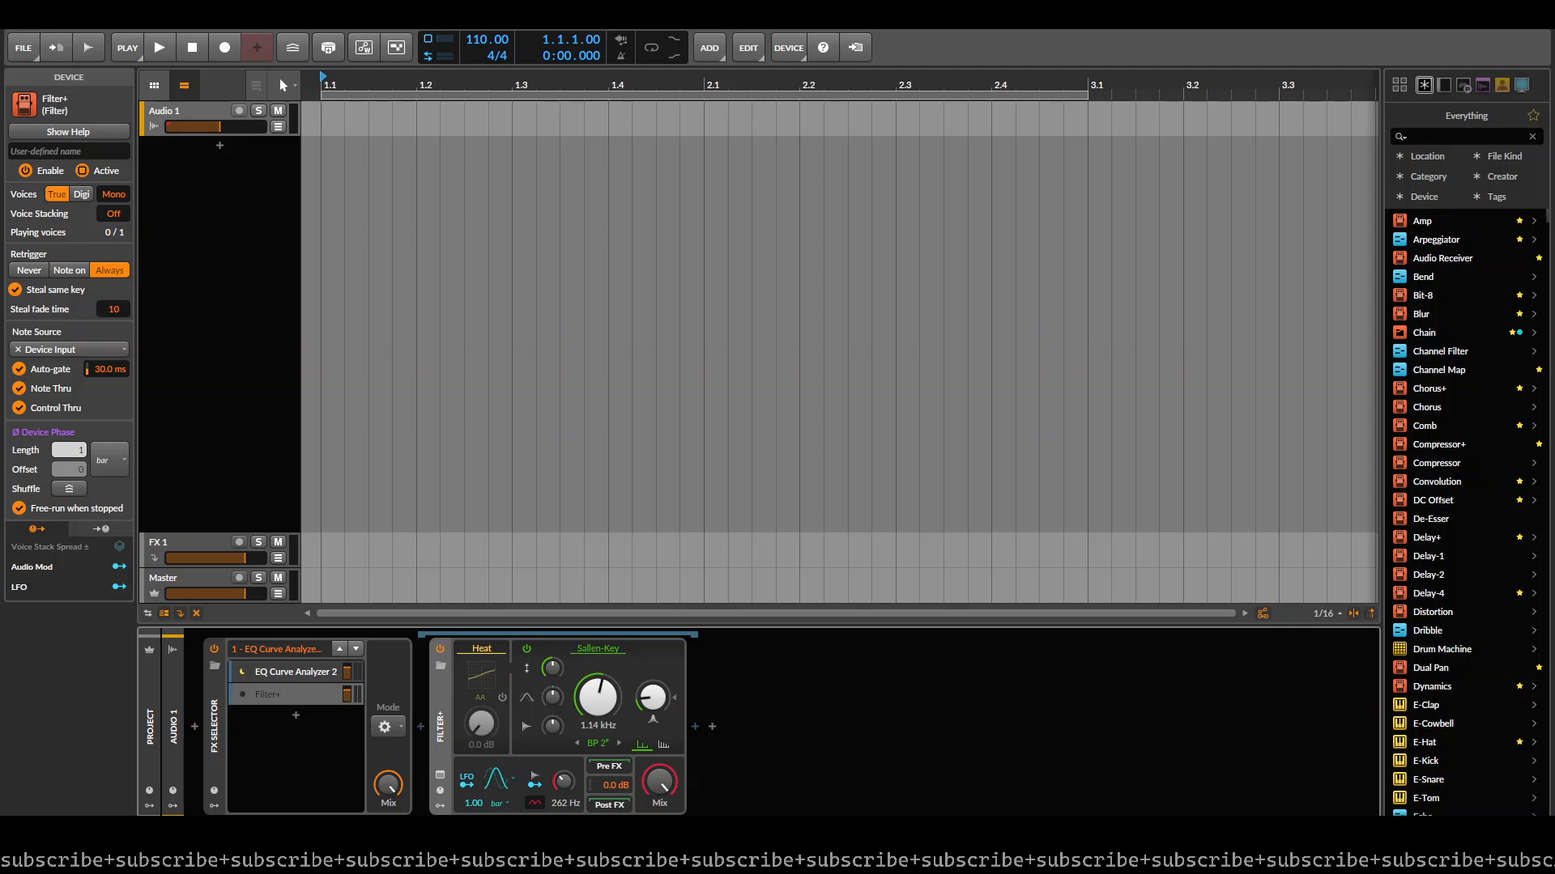
drag(597, 696, 558, 679)
drag(647, 707, 648, 728)
- Wrap Filter+ in an FX Layer container within the second FX Selector layer
click(278, 694)
click(440, 698)
key(ctrl+g)
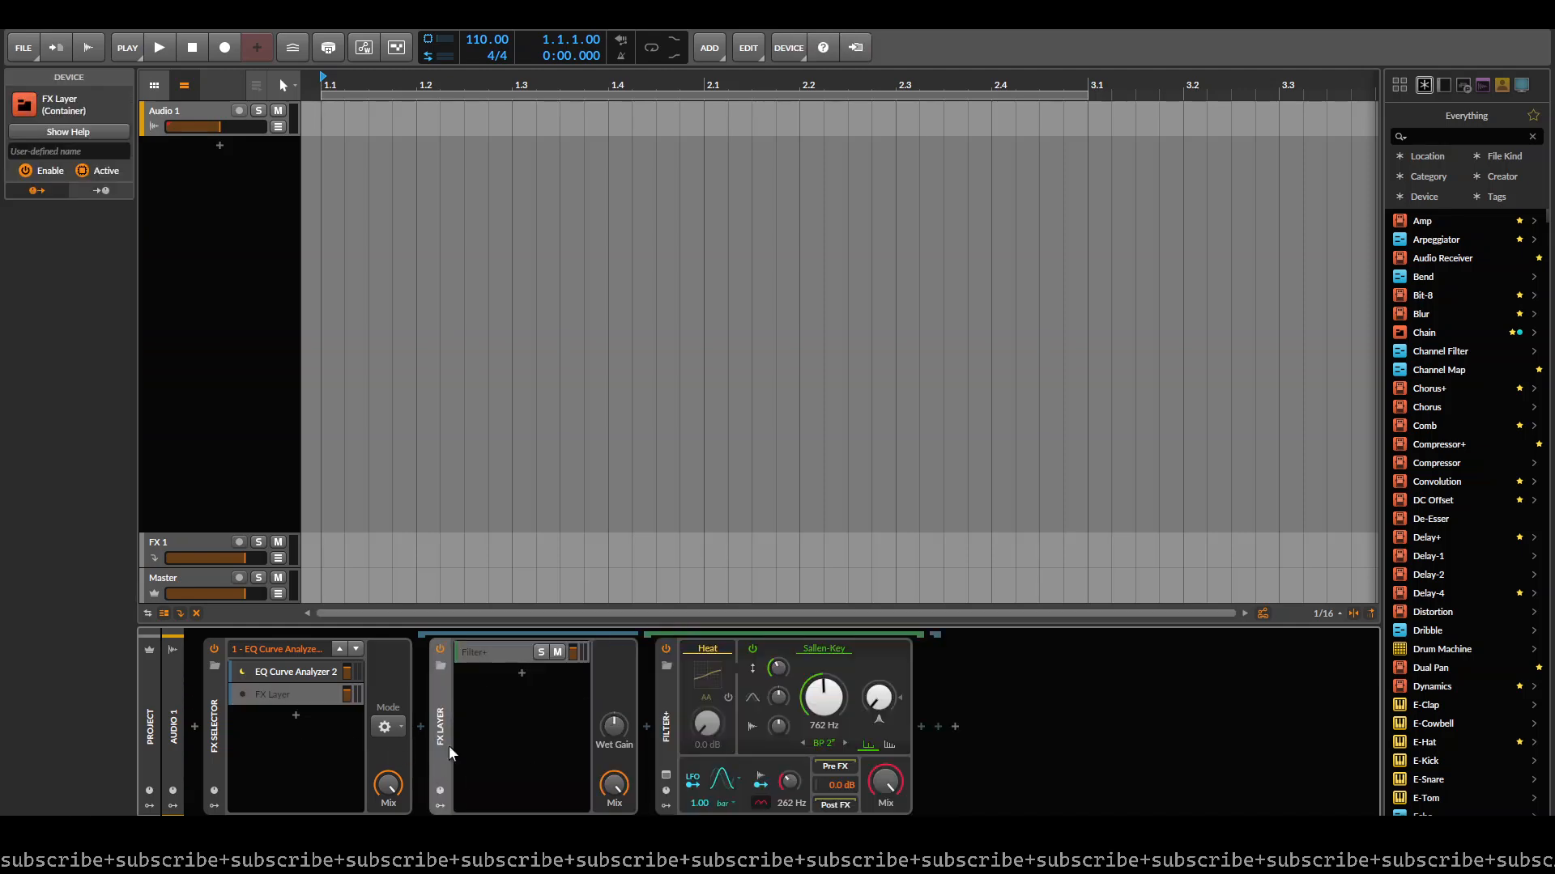
double_click(665, 727)
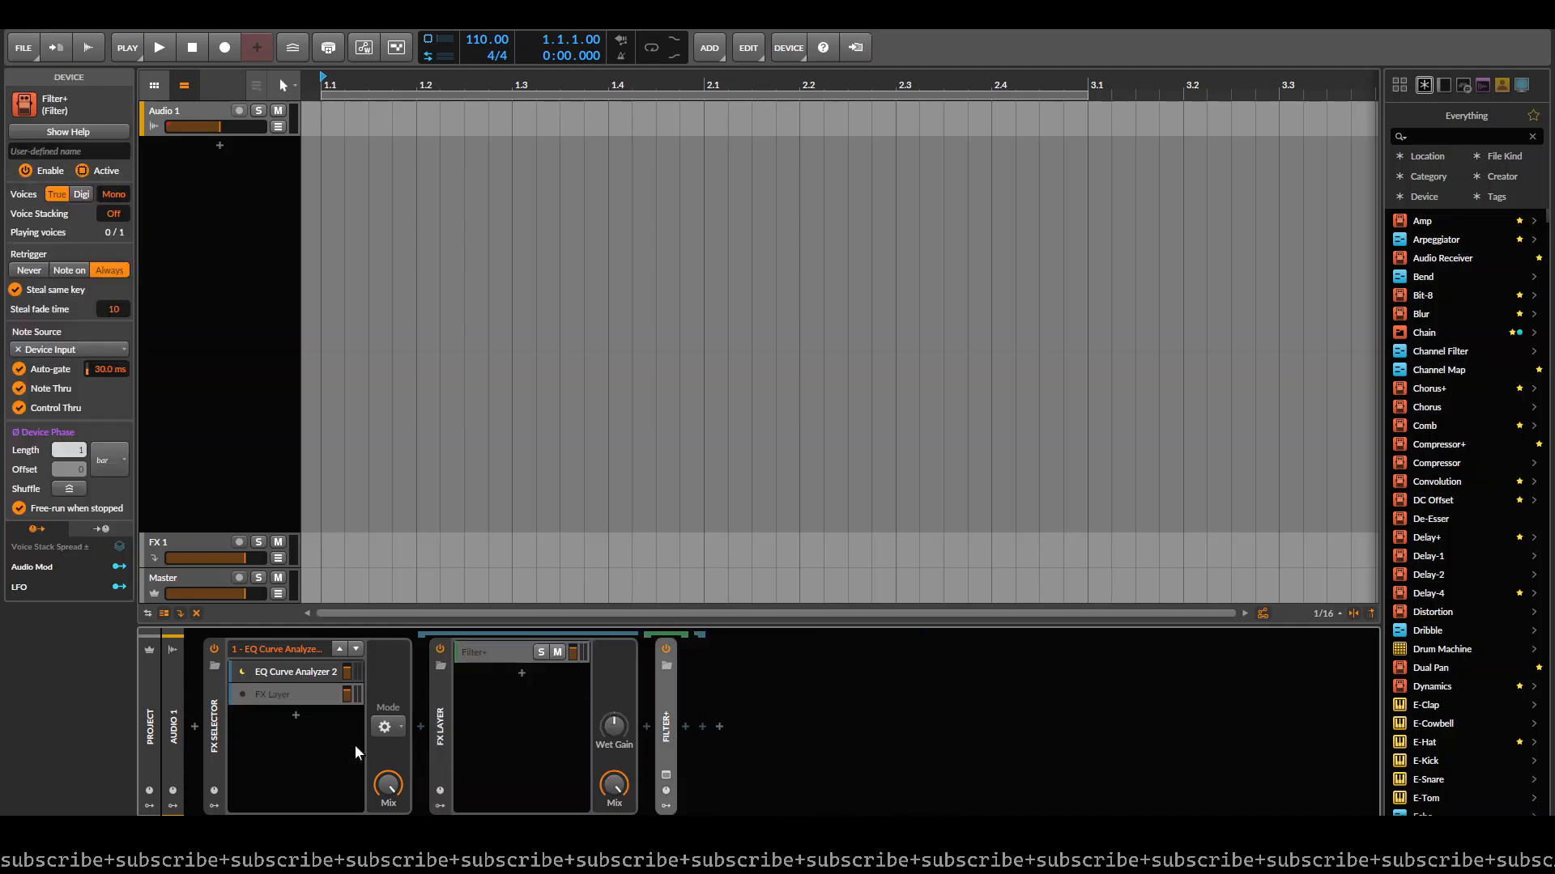
double_click(667, 727)
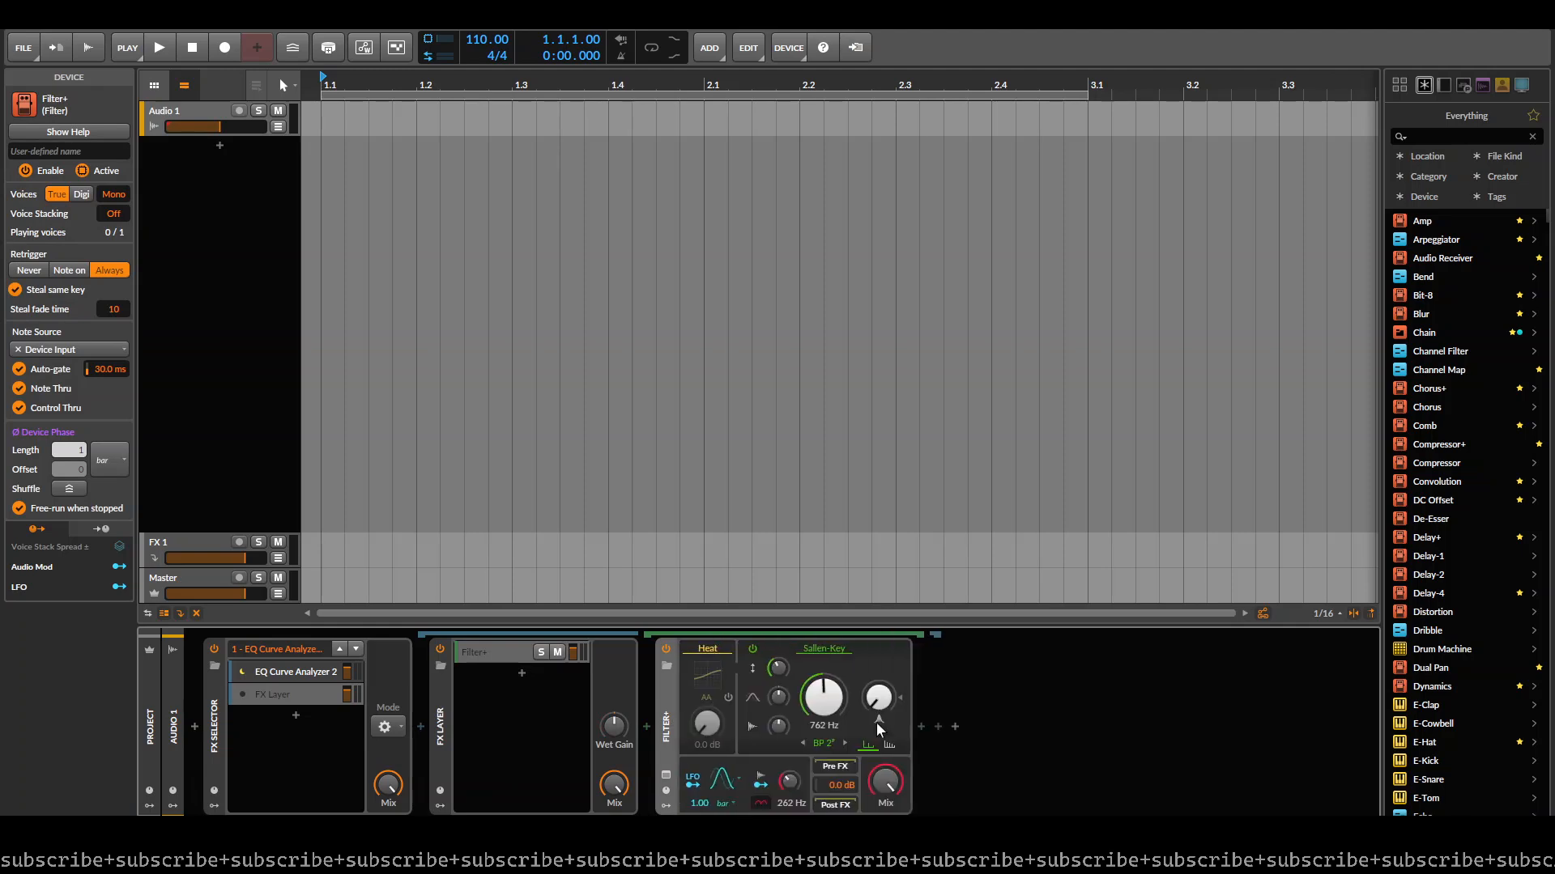
- Insert the "warm tube" Saturator preset after Filter+ inside the FX Layer
click(920, 727)
text(sat7ur)
key(BackSpace)
key(BackSpace)
text(t)
key(BackSpace)
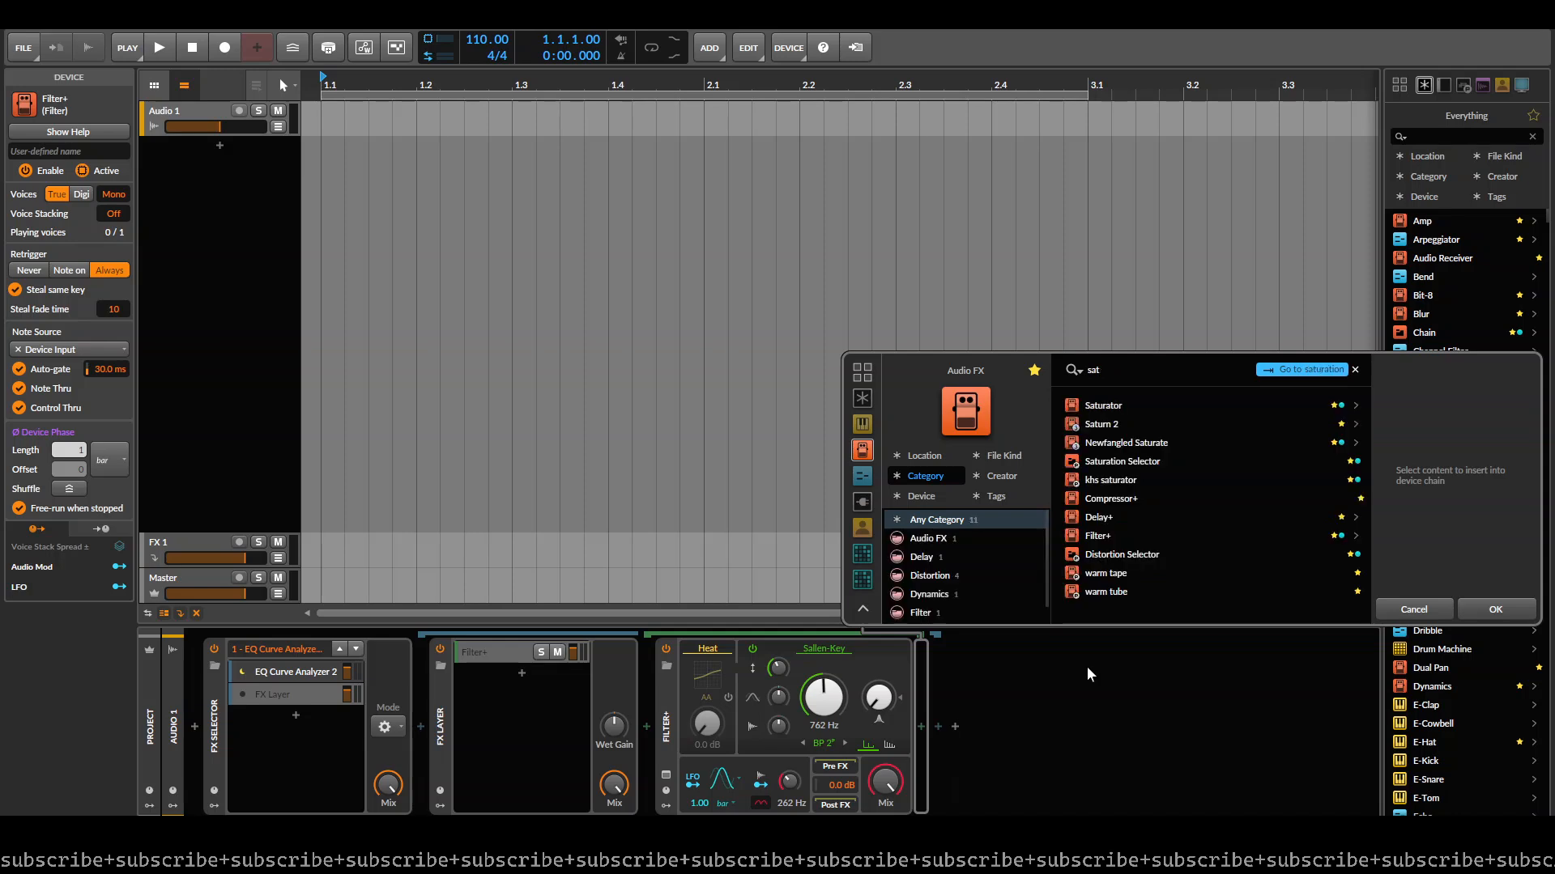
click(1162, 399)
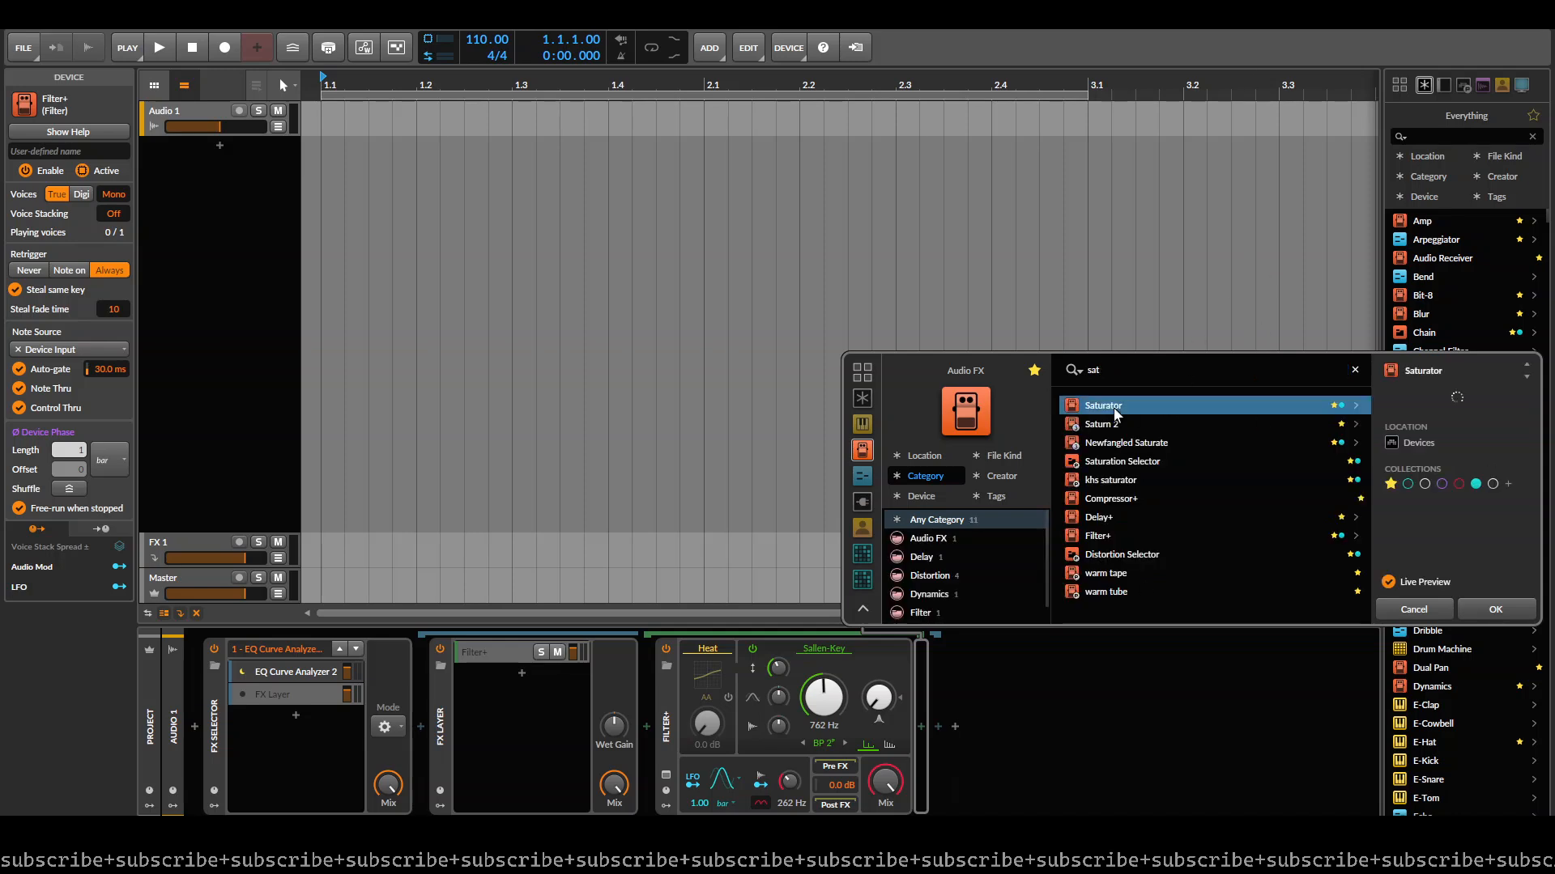
click(1106, 592)
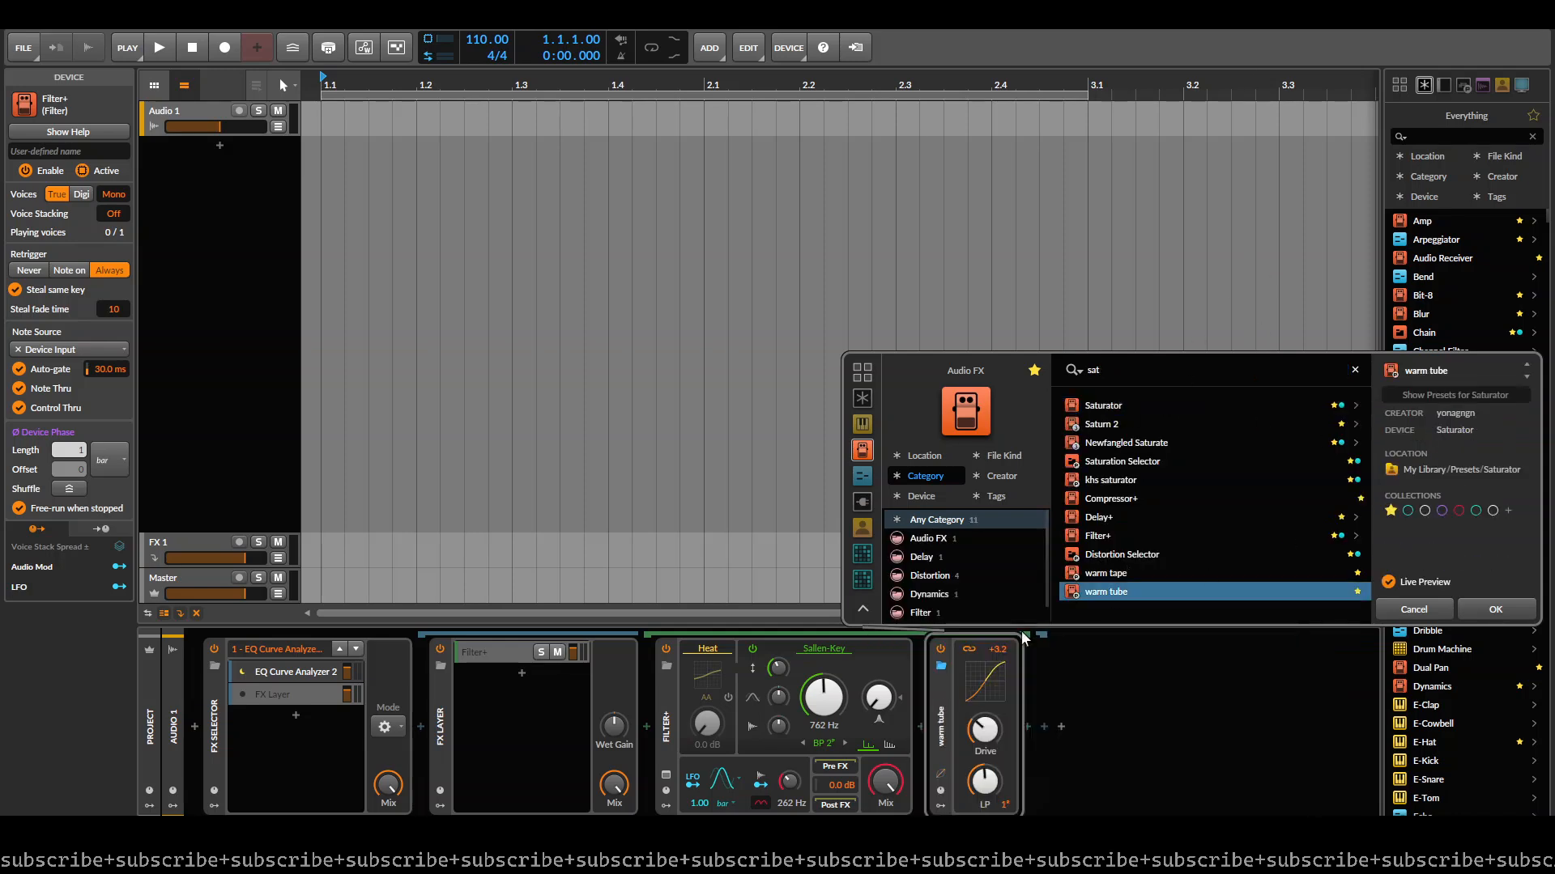
click(1480, 615)
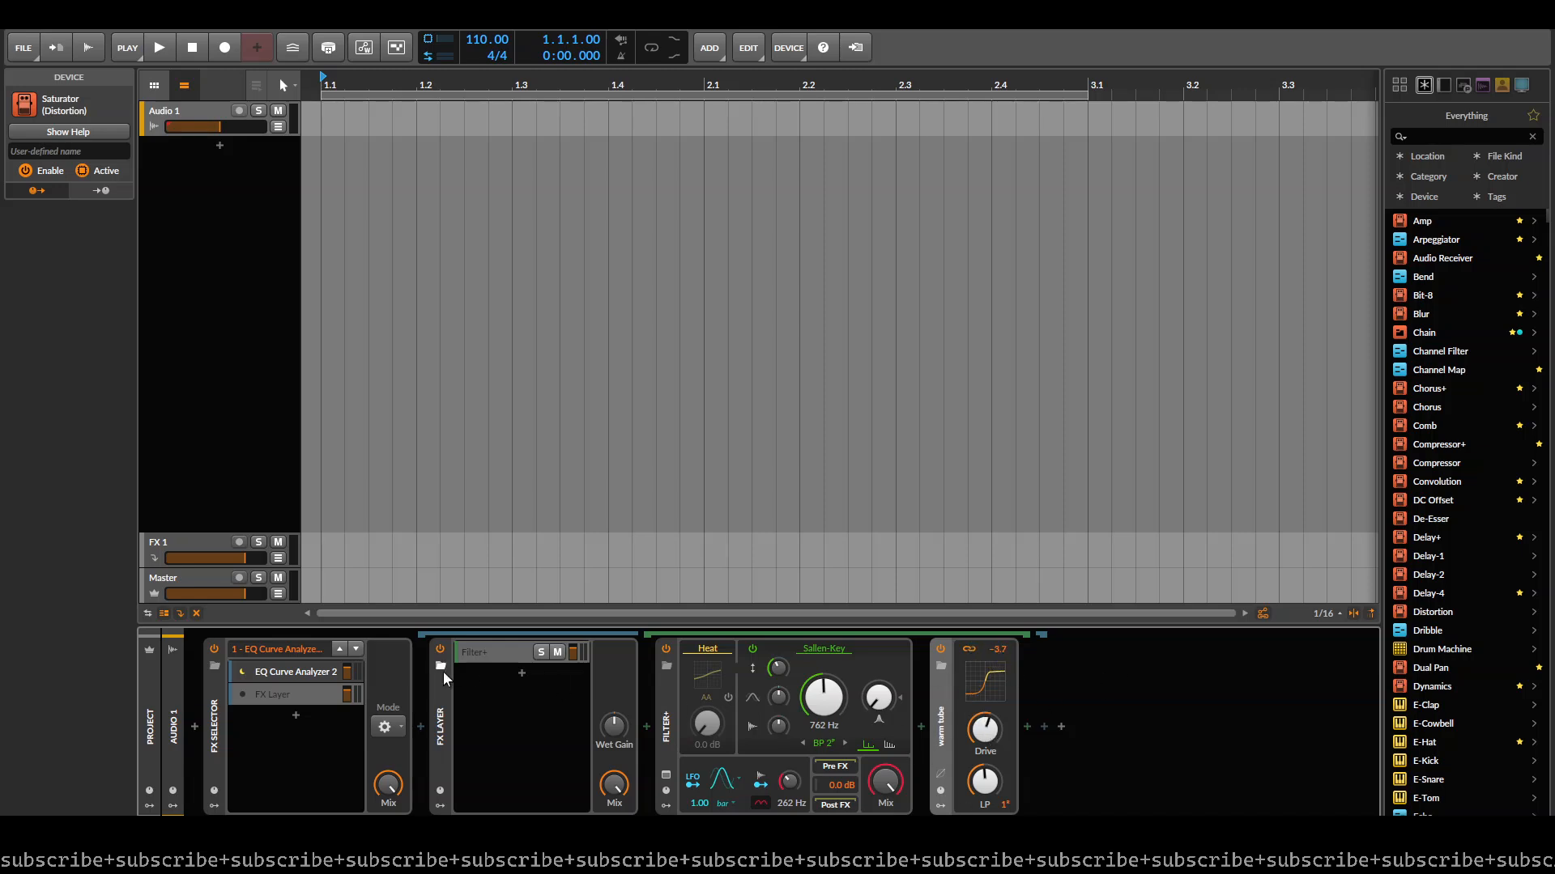
- Insert a Test Tone device before the FX Layer, set its gain to -28.1 dB, and make the second FX Selector layer active
click(266, 683)
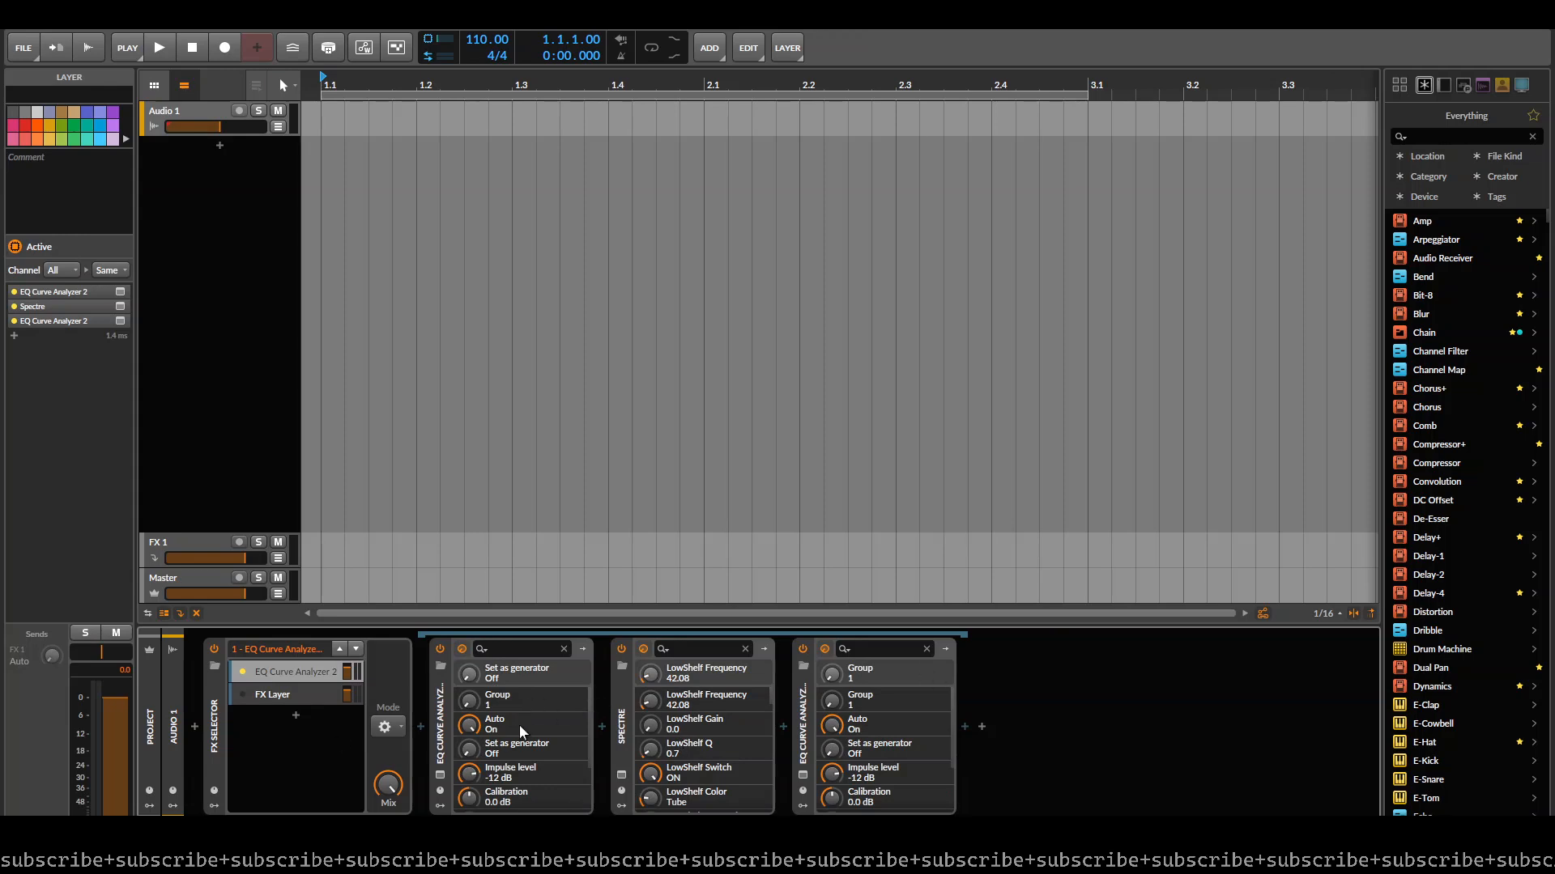
click(280, 698)
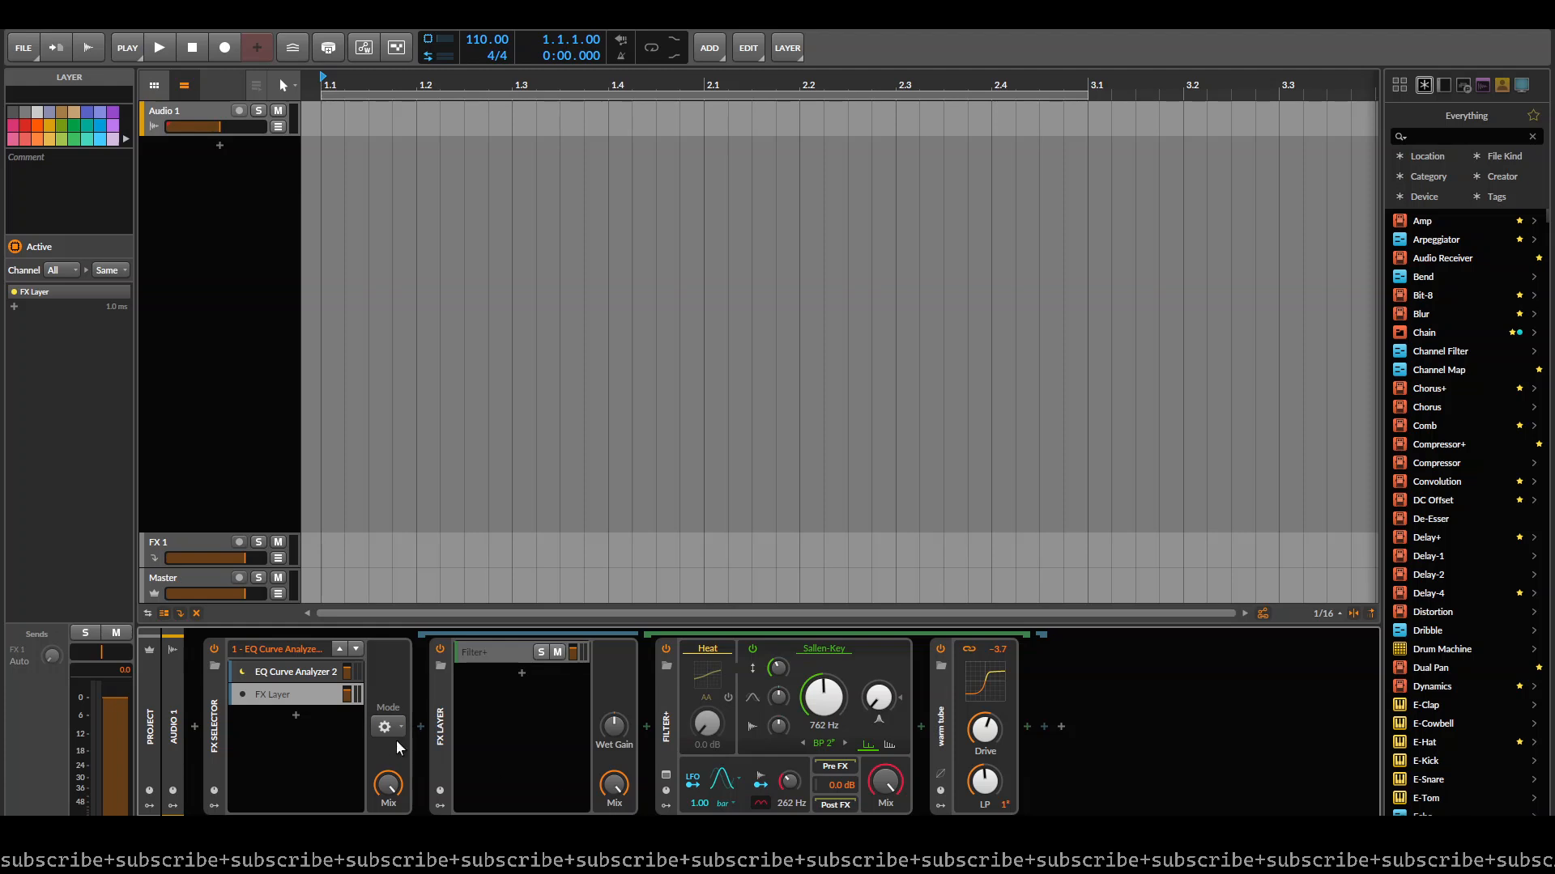
click(435, 733)
click(421, 726)
text(whit)
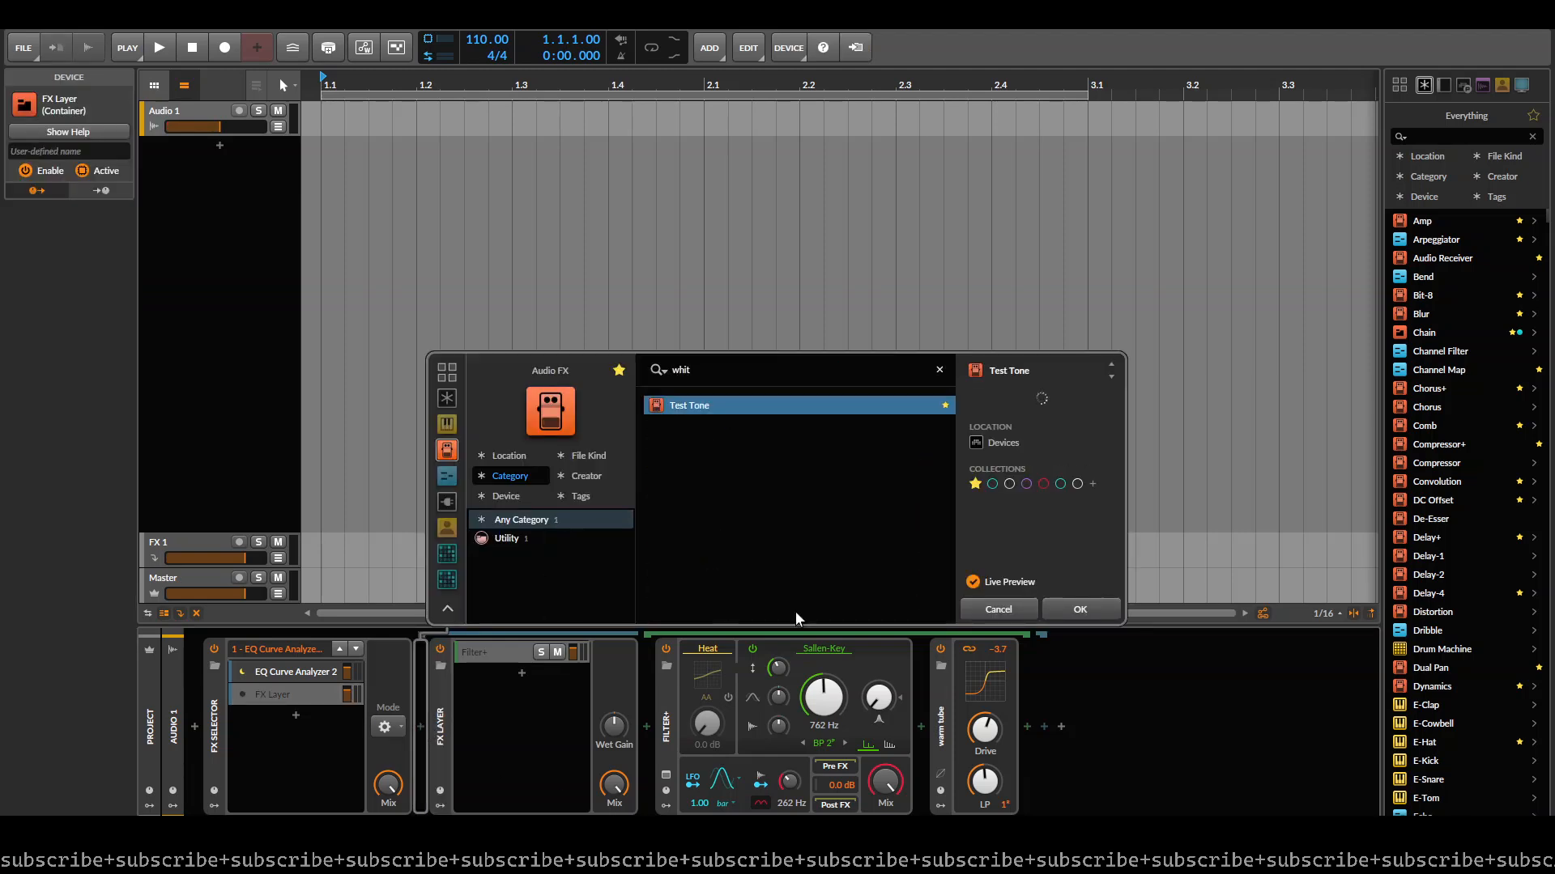
key(Return)
mouse_move(564, 746)
mouse_down()
mouse_move(565, 714)
mouse_move(564, 745)
mouse_up()
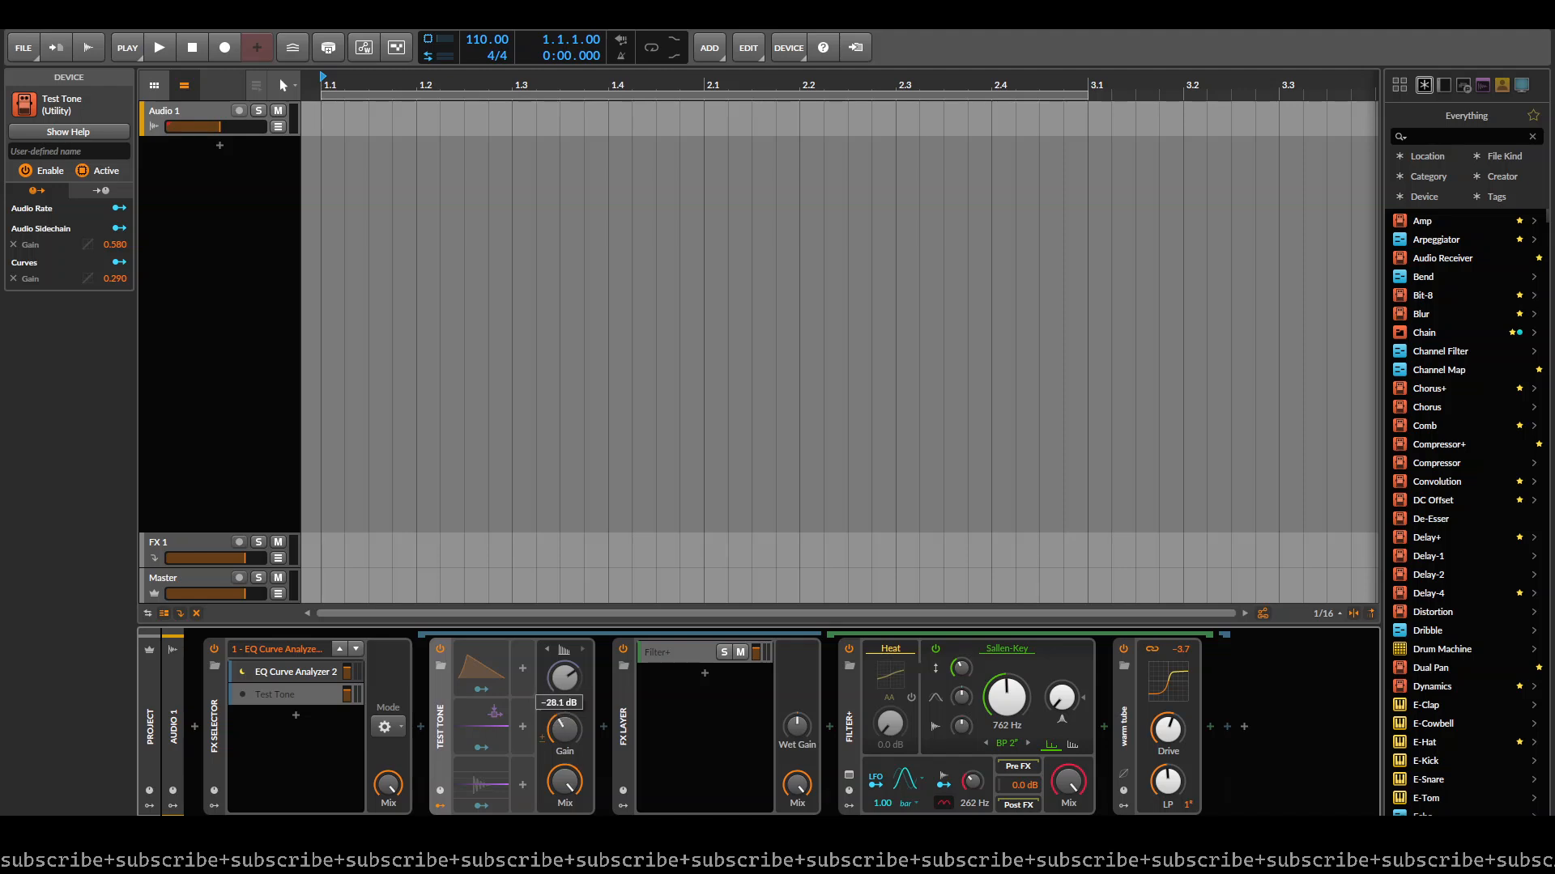
click(355, 649)
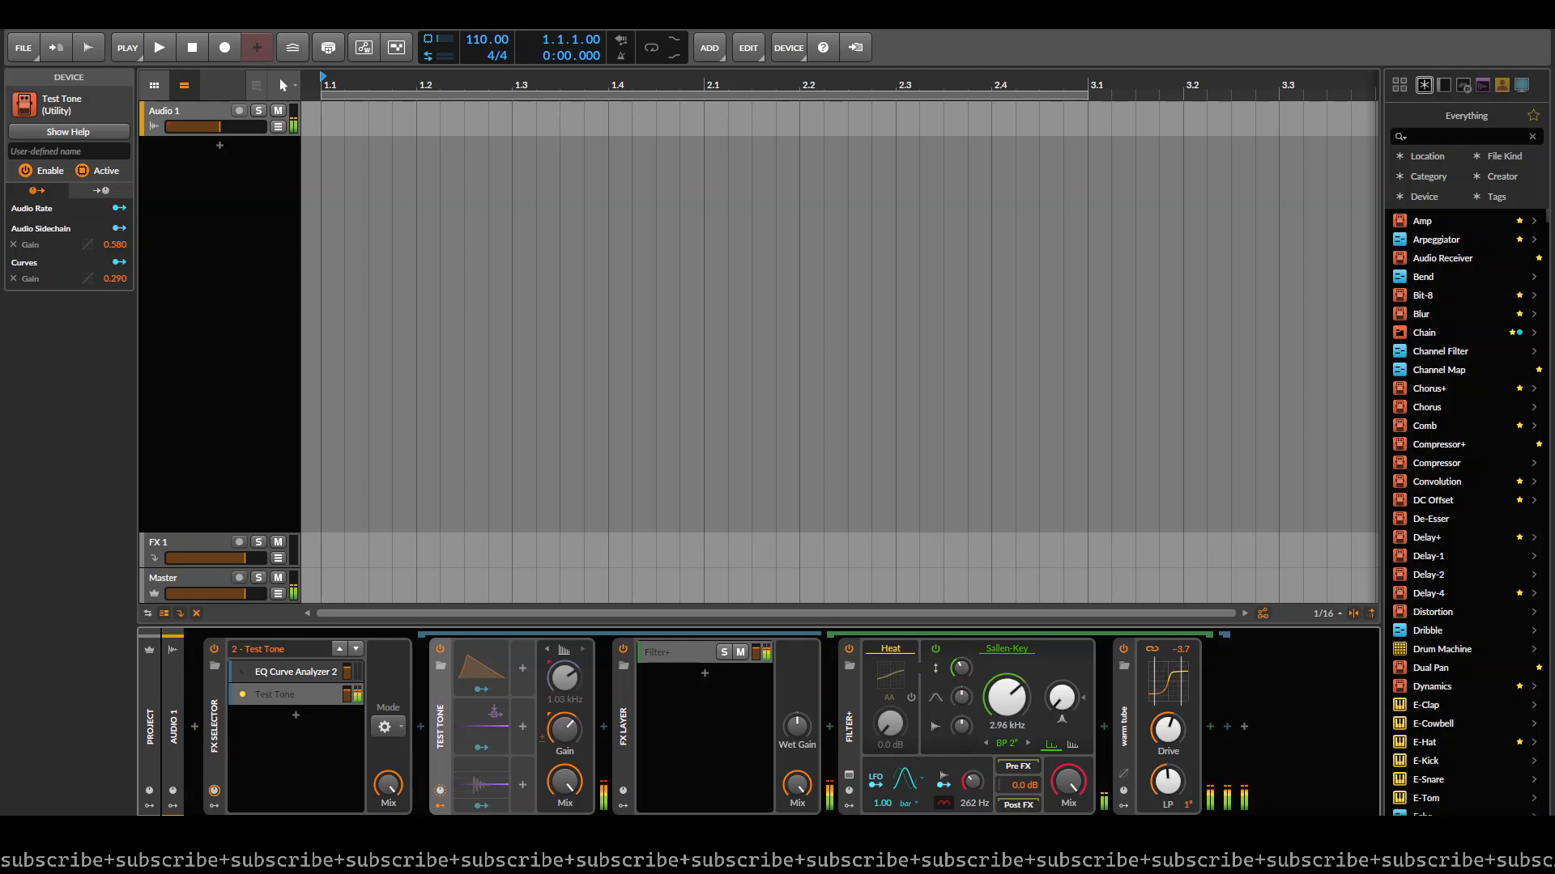
- Add a Tool device after the Saturator in the Filter+ layer and turn its volume down
click(1212, 726)
text(tool)
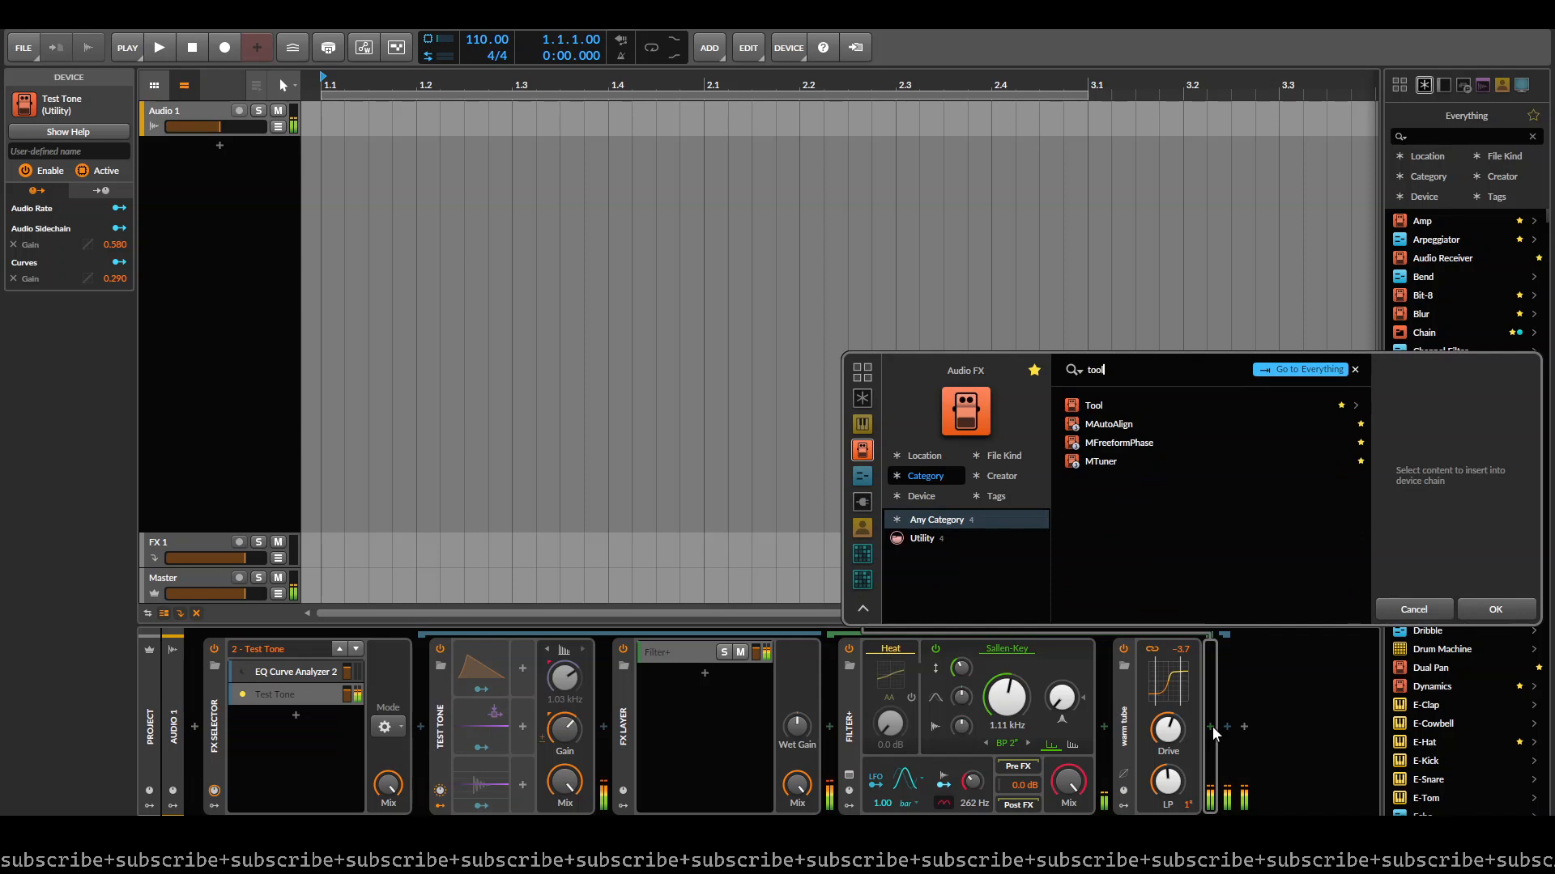
key(Return)
scroll(1207, 725, down, 2)
drag(1197, 676, 1198, 711)
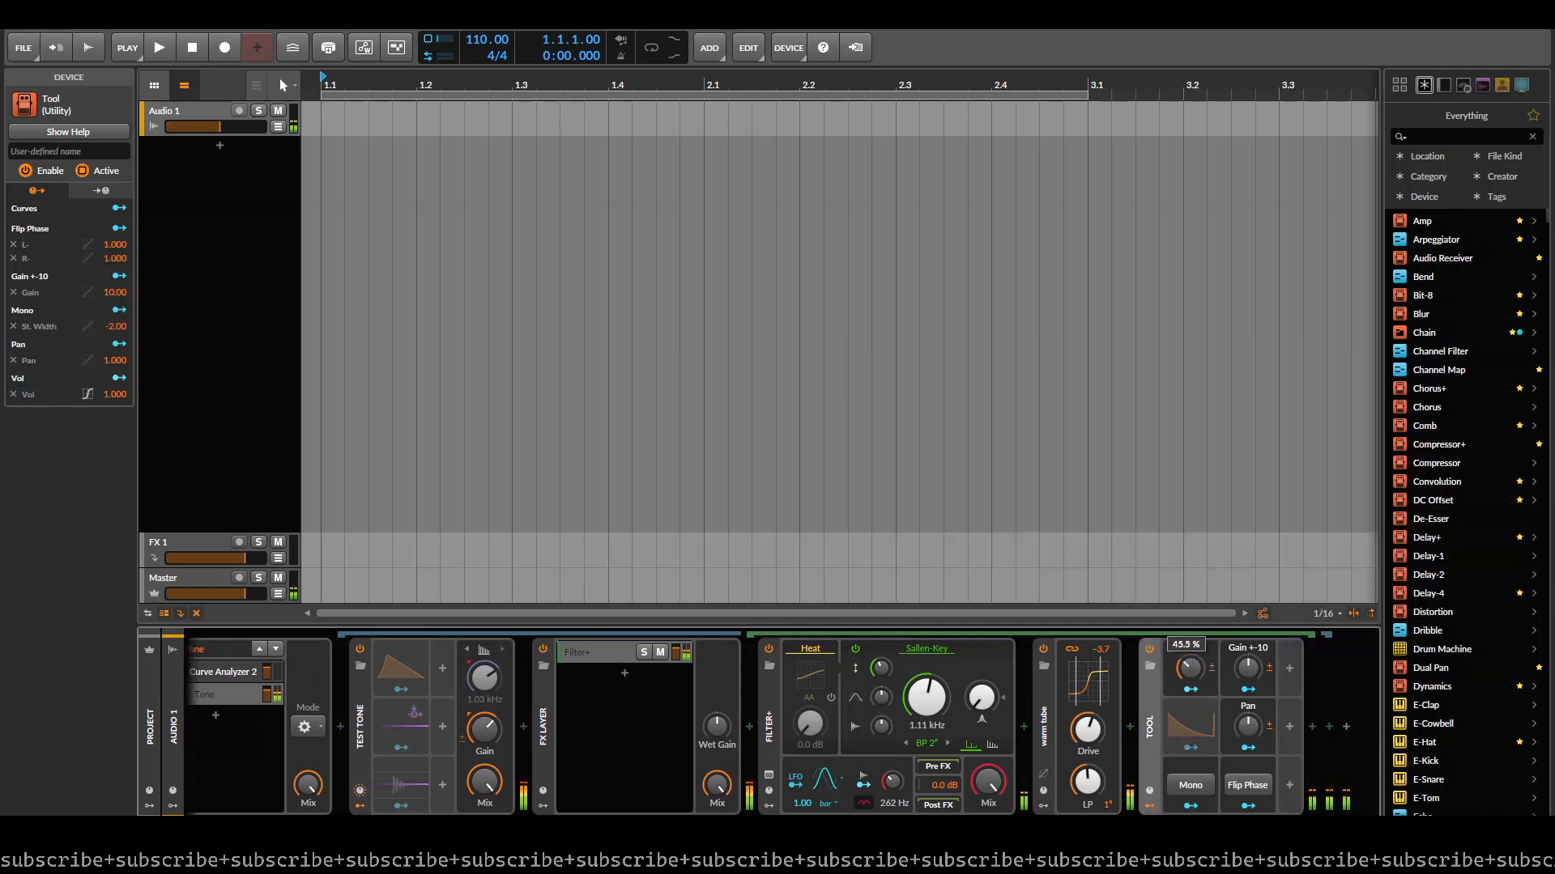
- Add a second layer containing a Tool device to the FX Layer and mute that layer
click(625, 677)
click(625, 677)
key(Down)
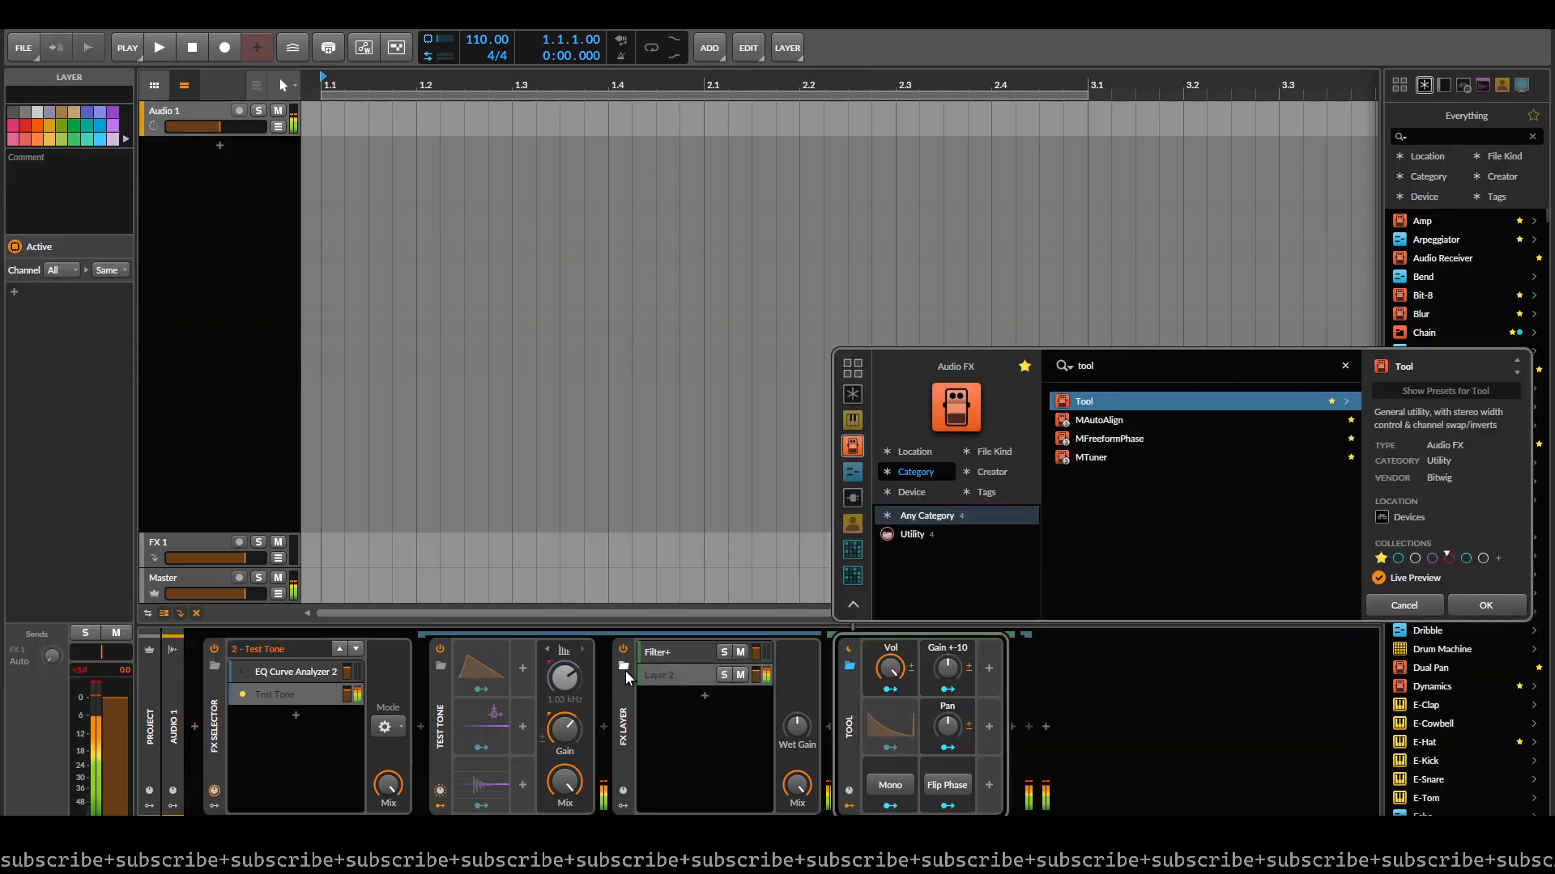
key(Return)
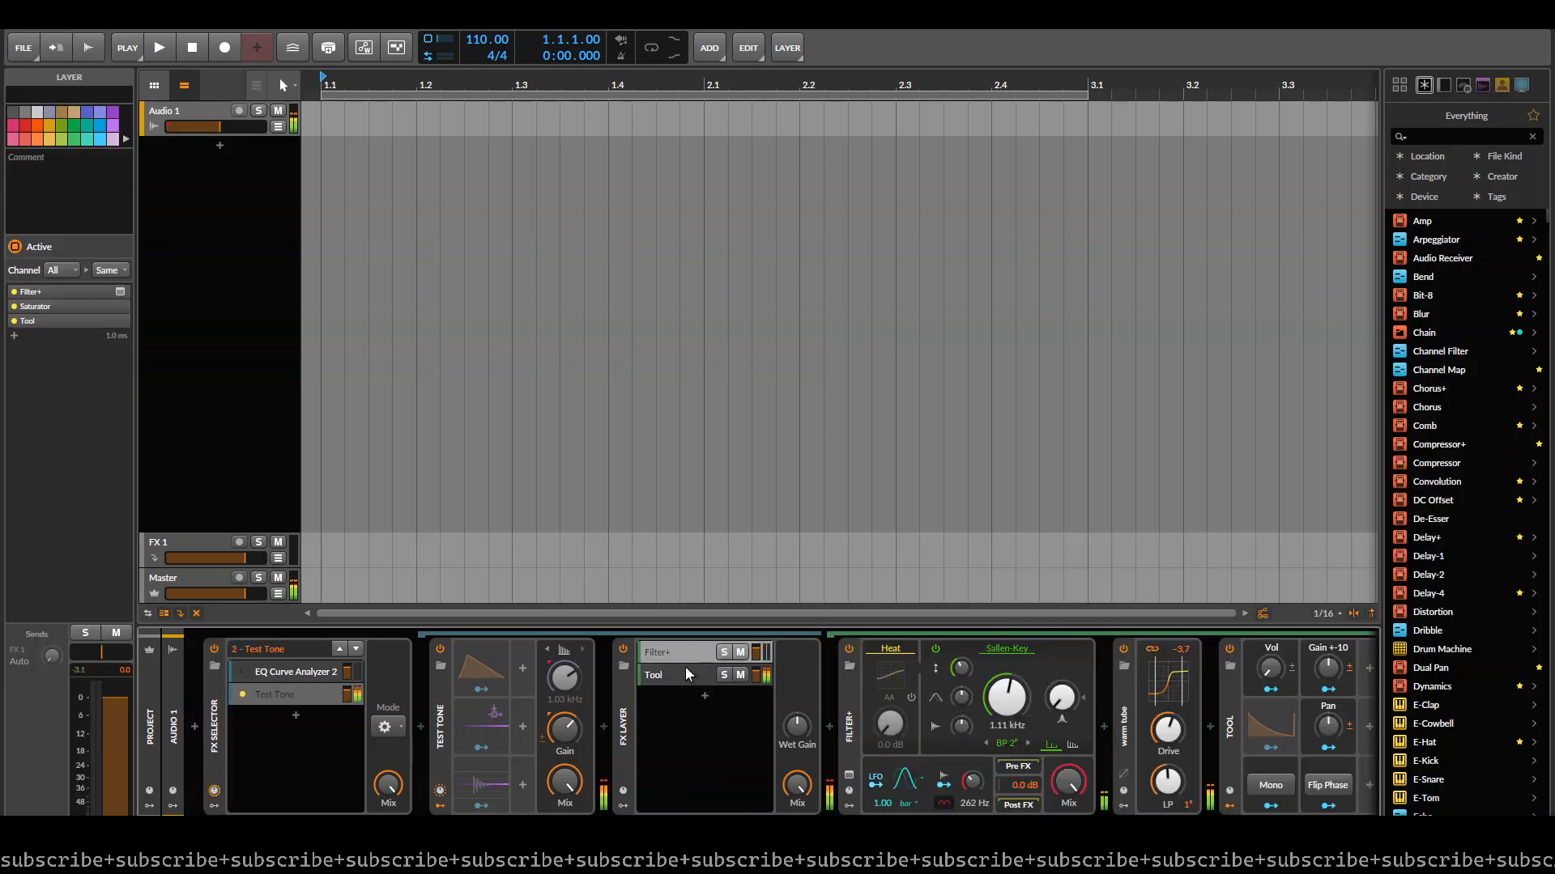
click(739, 676)
click(739, 676)
- In the Filter+ layer, raise the filter's resonance, tune it to 1.98 kHz, and turn up the Tool volume
click(668, 653)
drag(1182, 743, 726, 748)
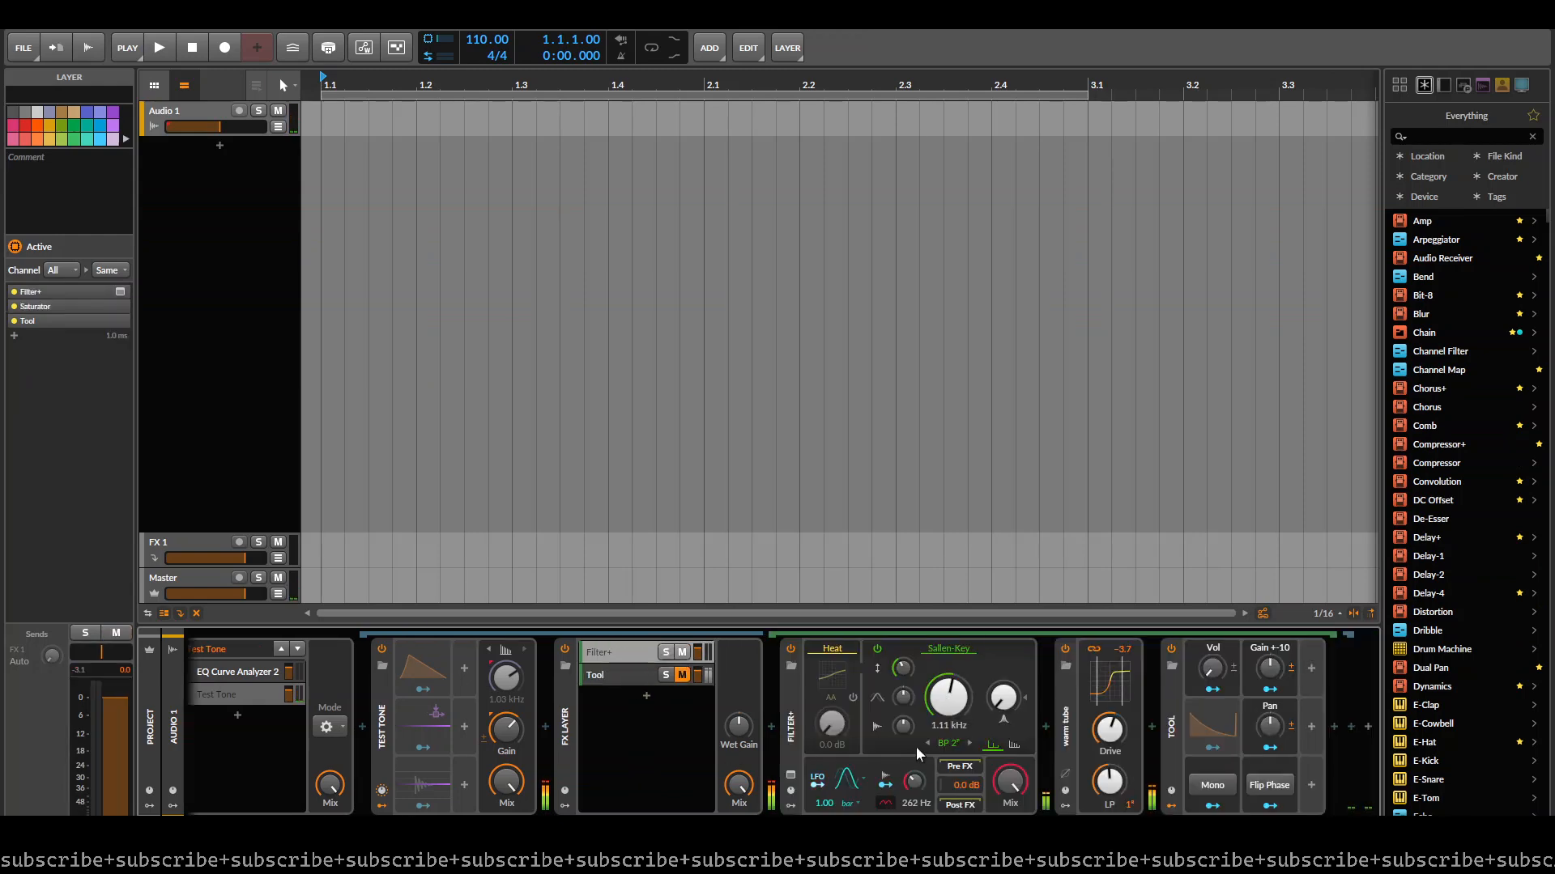
drag(998, 697, 999, 658)
drag(949, 715, 949, 701)
drag(1216, 676, 1215, 615)
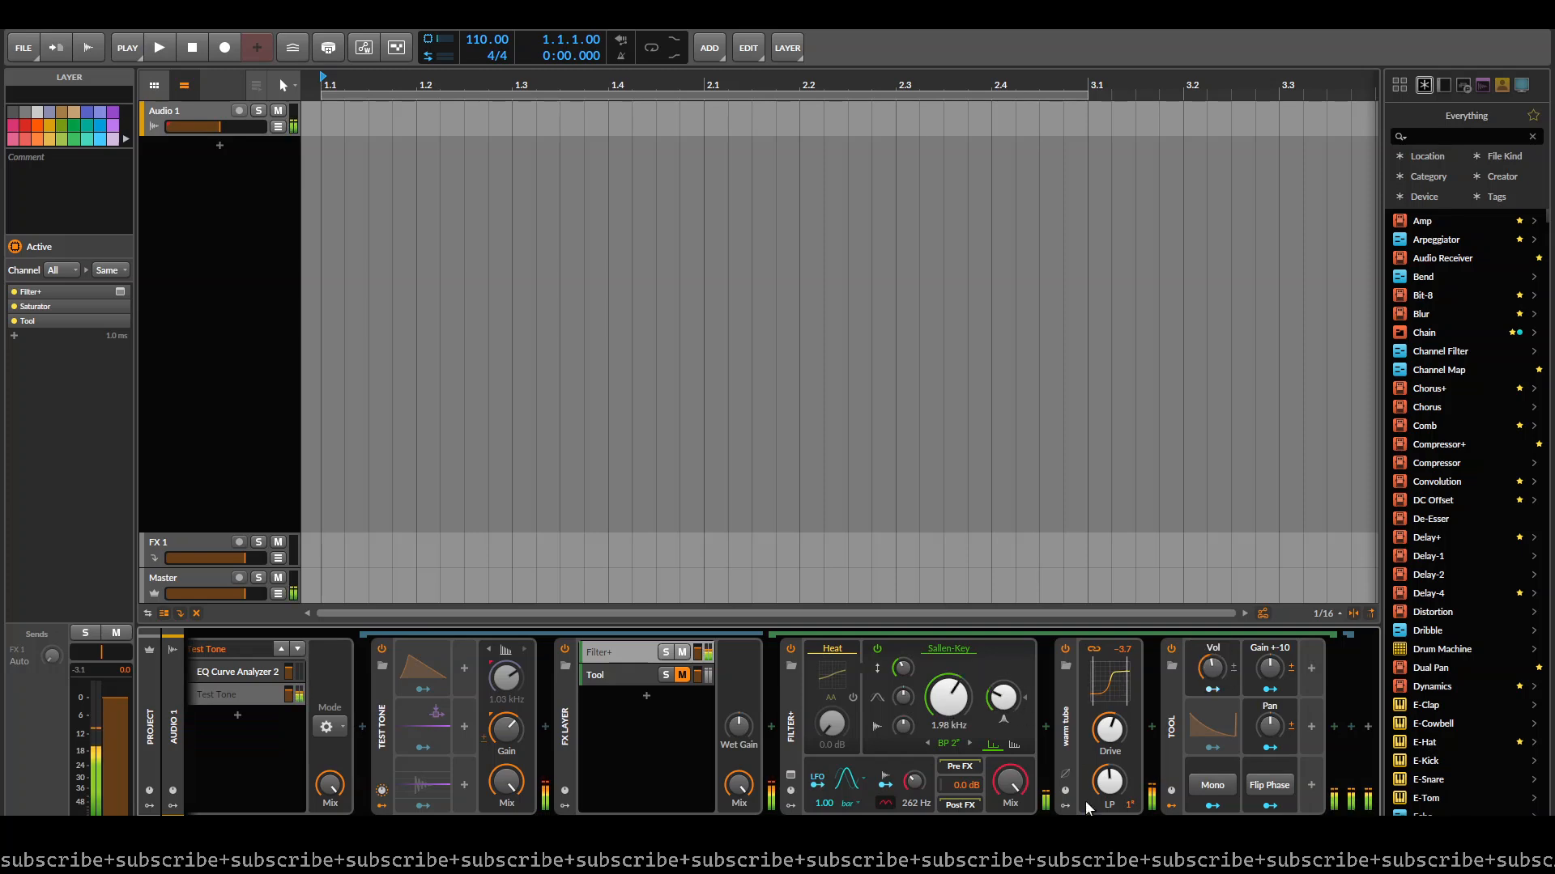
- Unmute the parallel Tool layer and set the volume of the Tool after the Saturator to 50.0 %
click(1085, 695)
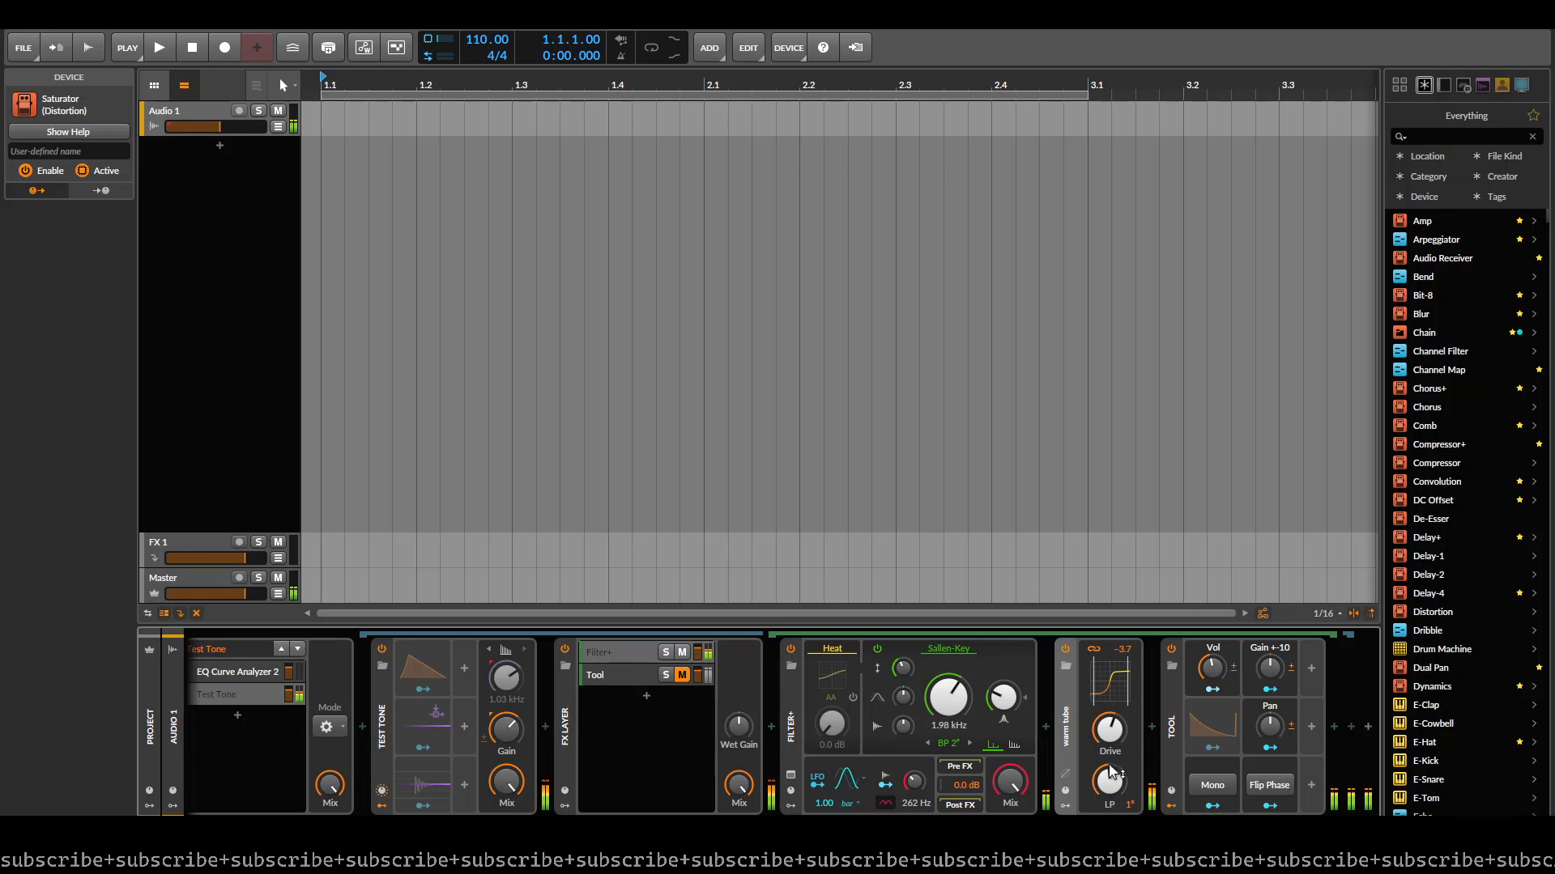
drag(1218, 663, 1217, 690)
click(683, 677)
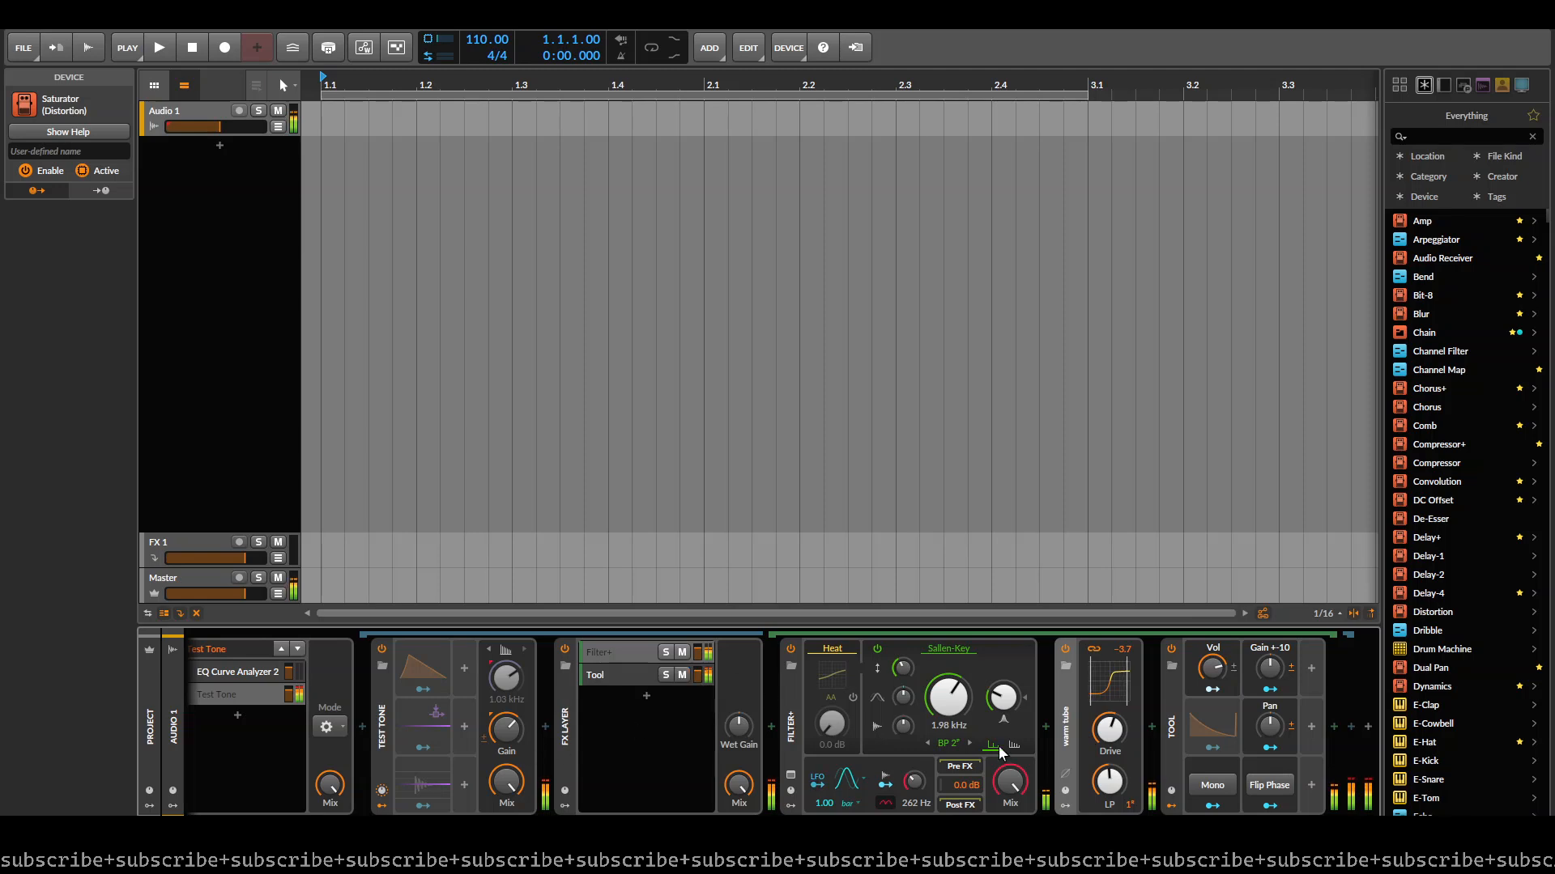
drag(1217, 665, 1217, 651)
click(1172, 650)
click(1171, 649)
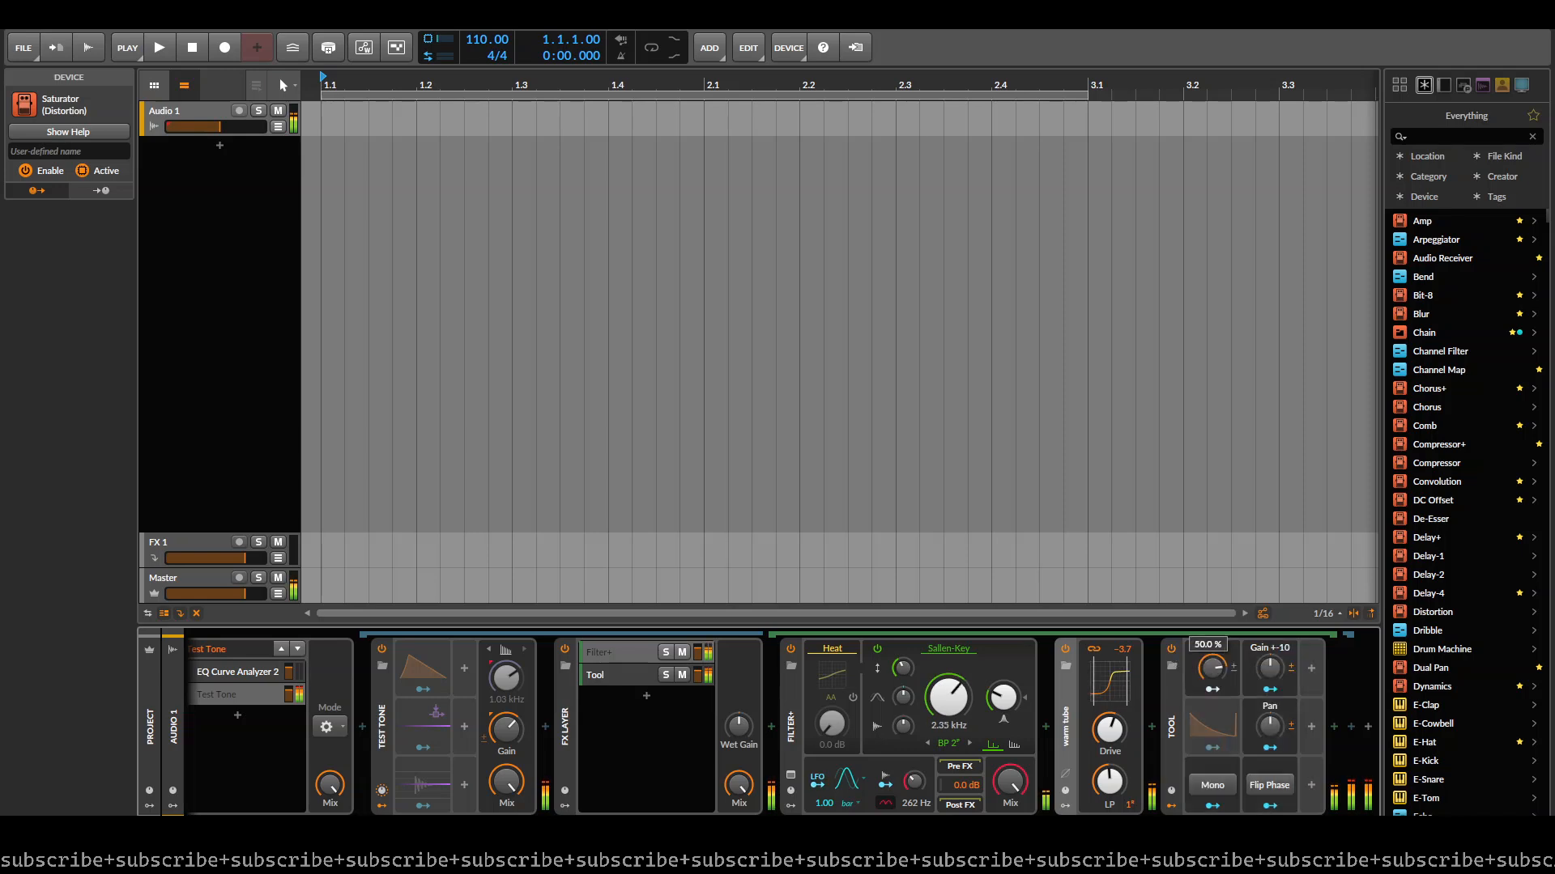
click(665, 674)
- Delete the Test Tone device in front of the FX Layer
click(382, 713)
key(Delete)
click(540, 675)
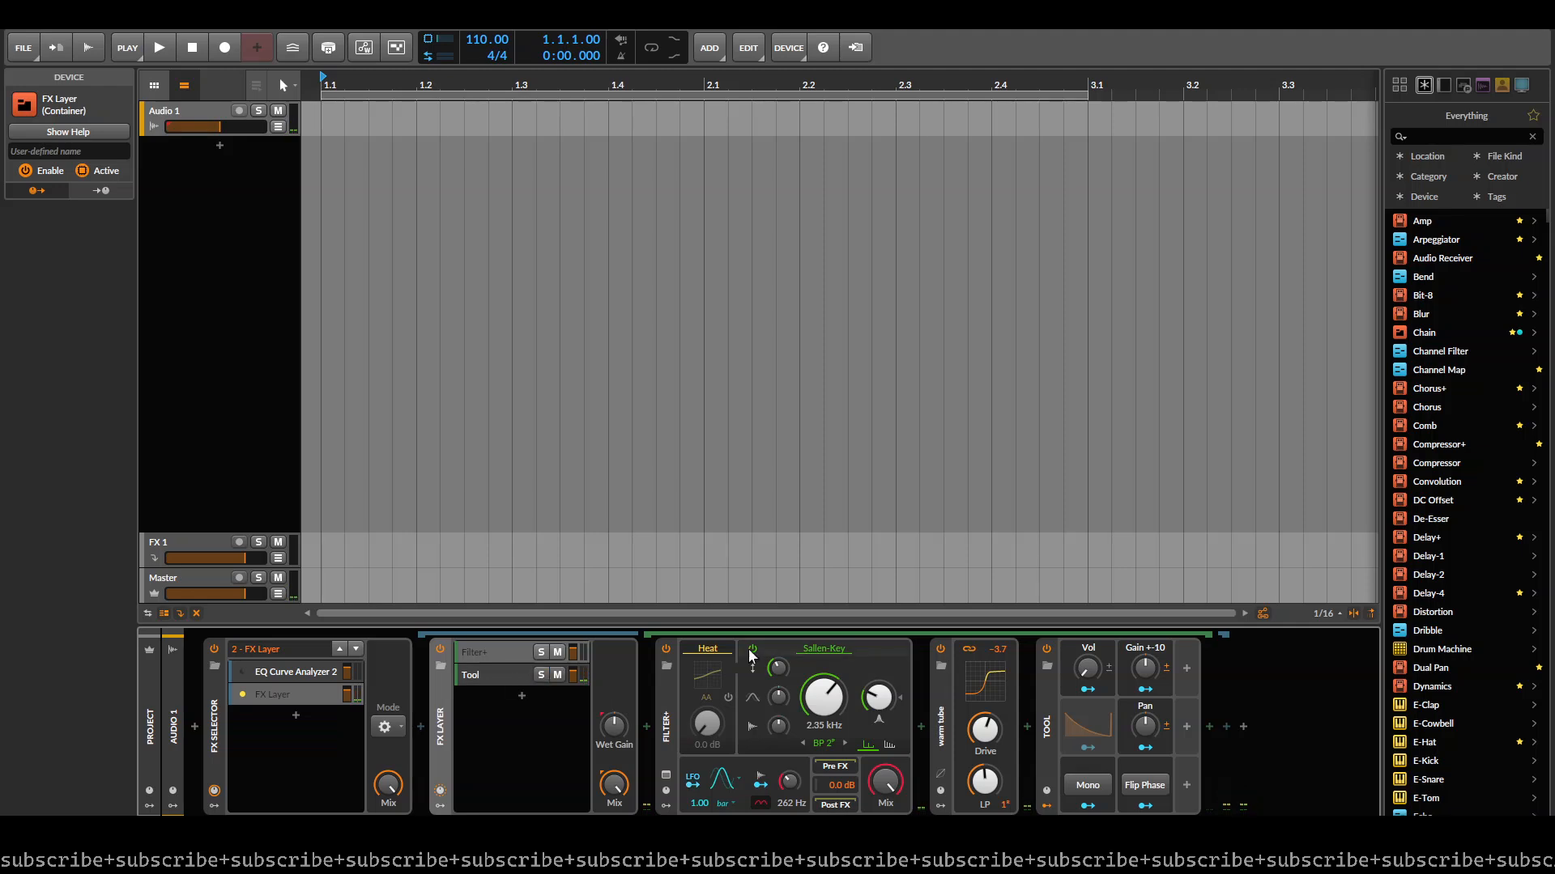
- Insert EQ Curve Analyzer 2 before the FX Layer as the group 2 signal generator and place a measuring copy after the FX Layer
click(429, 733)
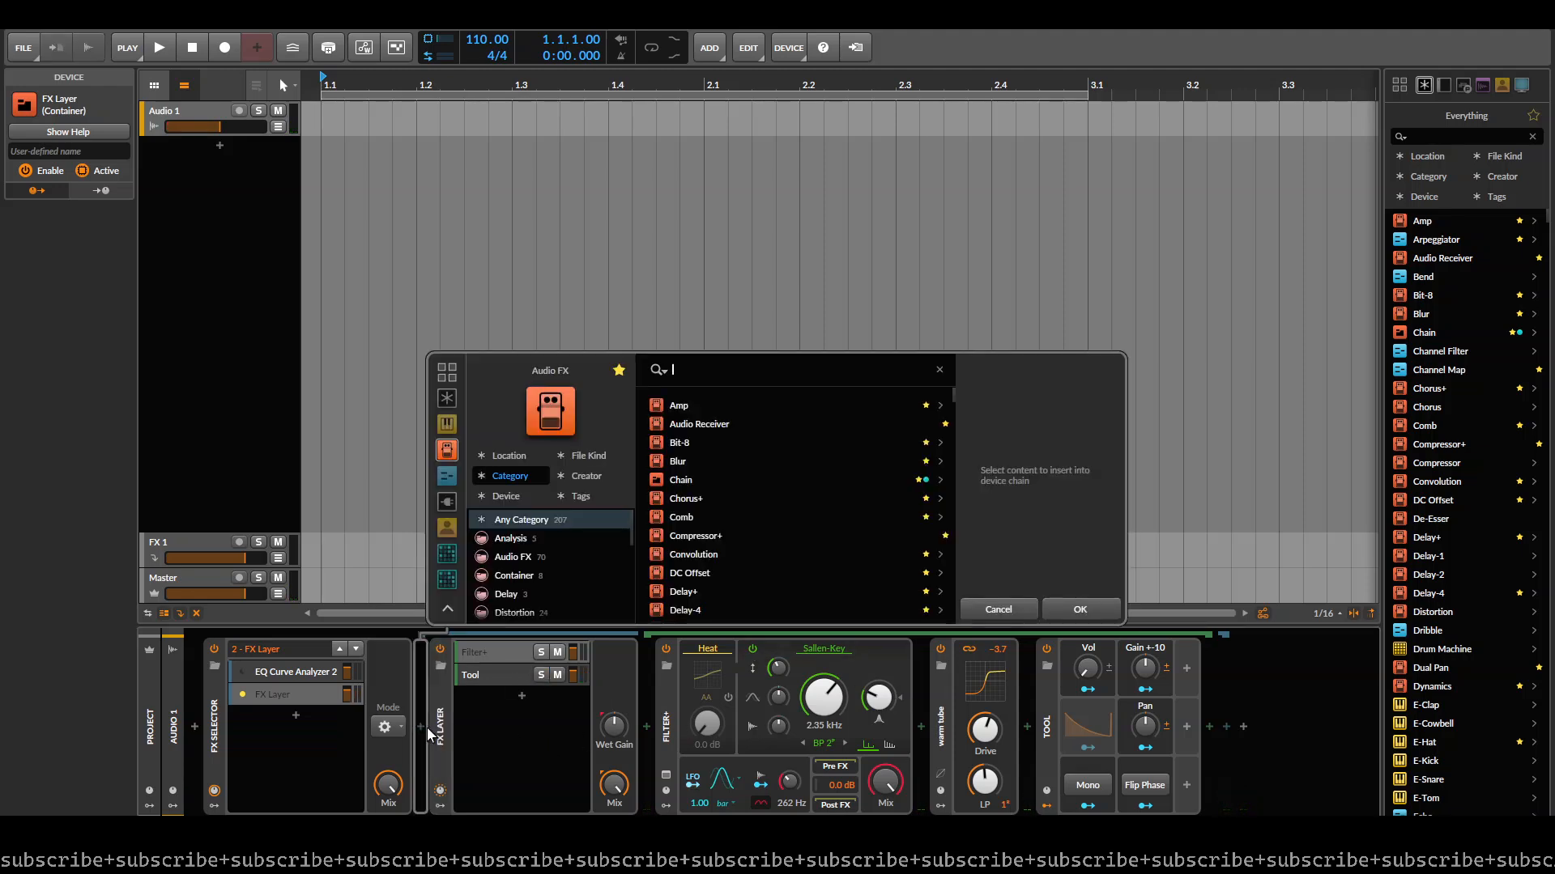
key(Down)
key(Down)
key(Down)
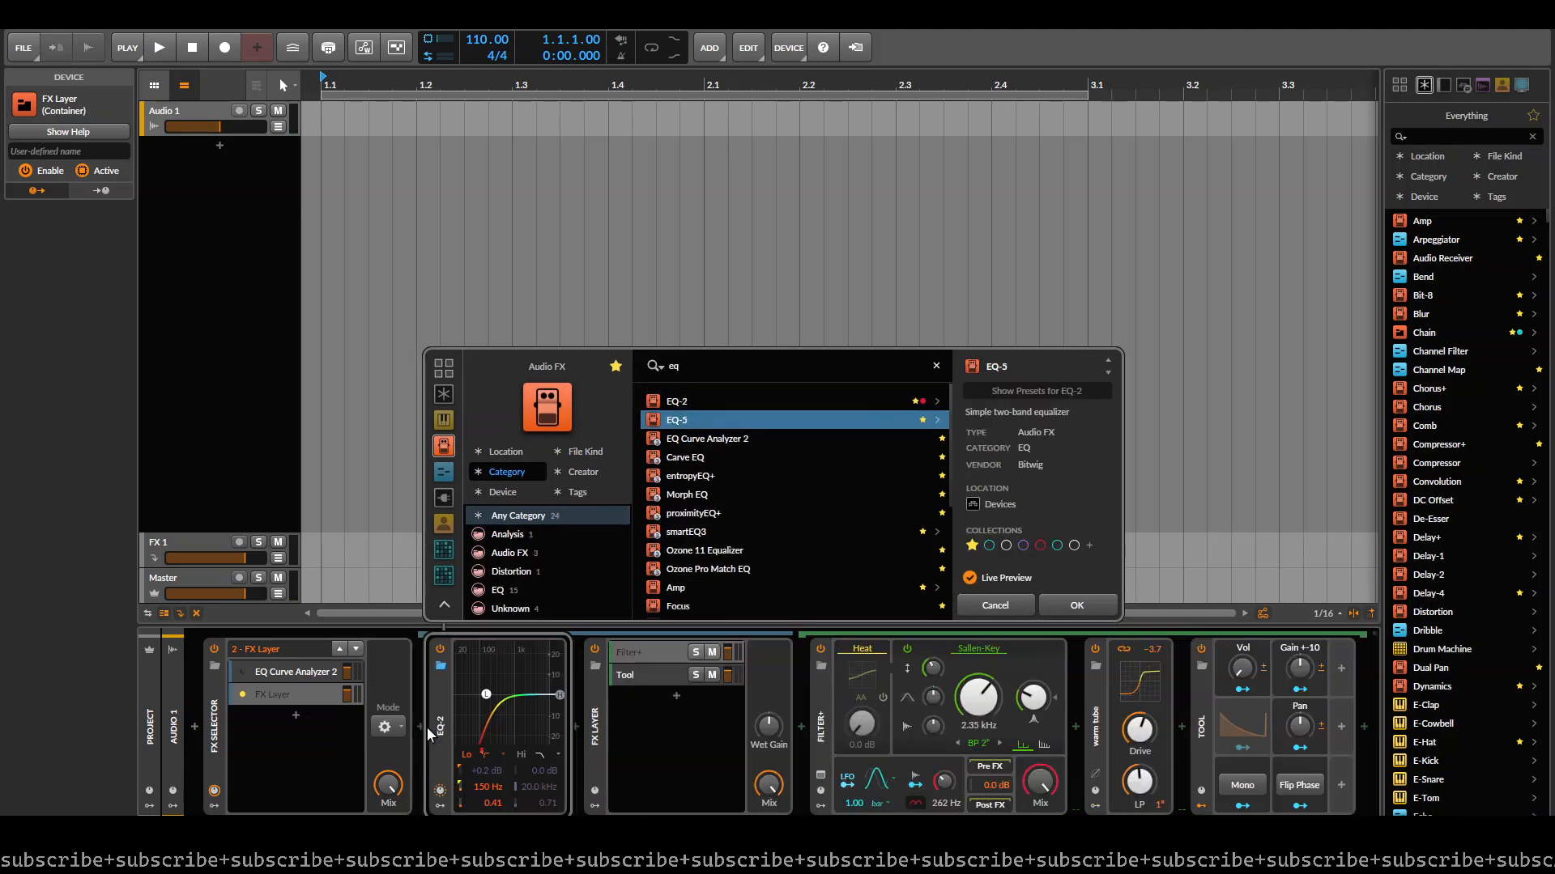
key(Return)
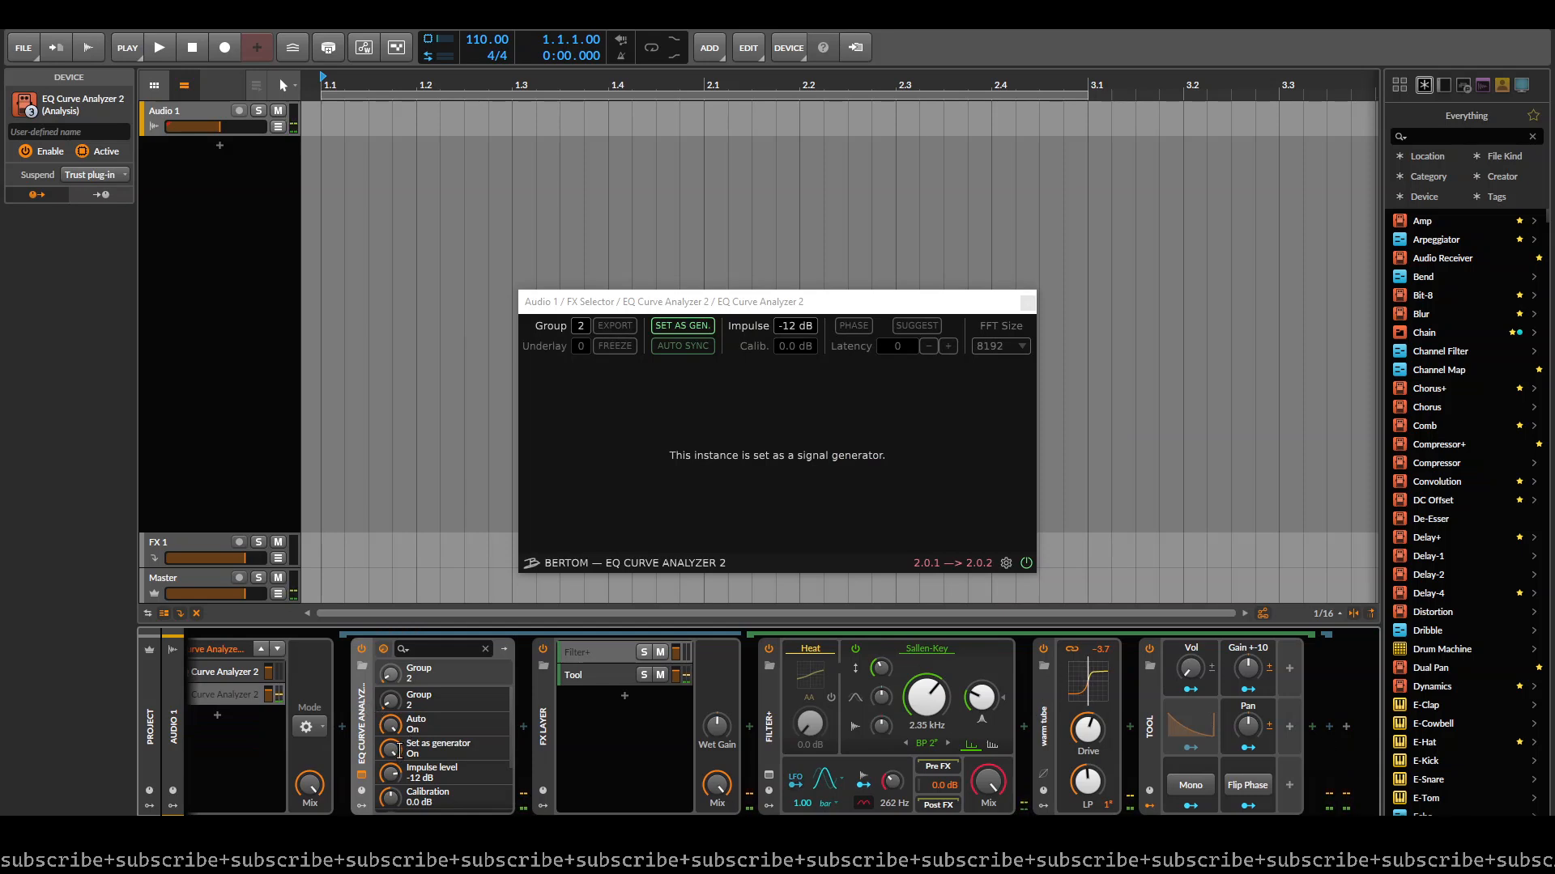
drag(363, 735, 1332, 727)
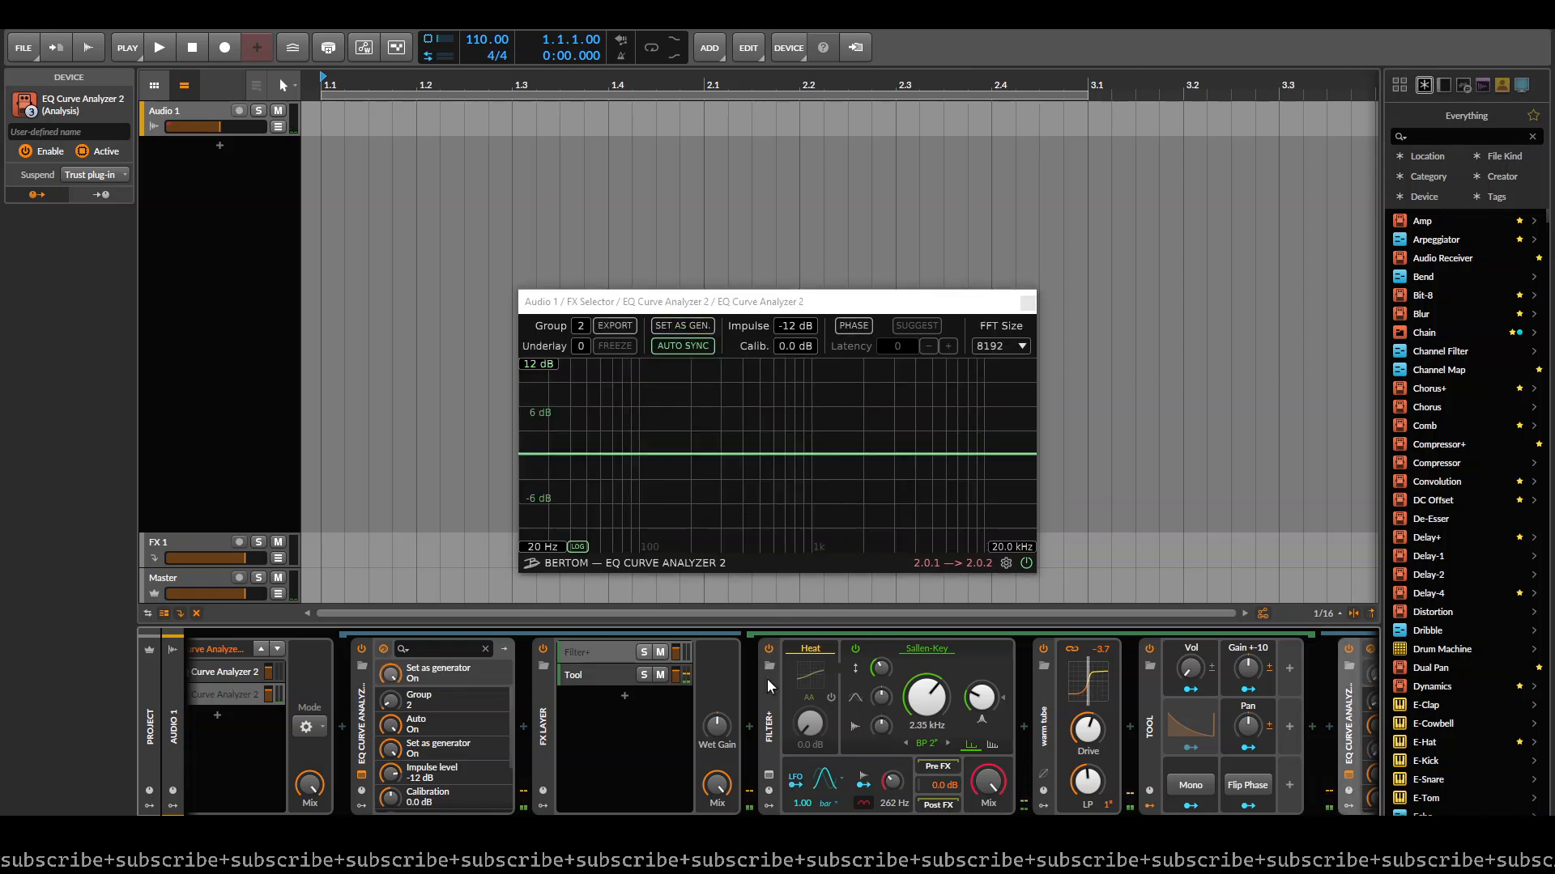
- Lower the resonance of Filter+ to flatten the boost in the measured curve
click(768, 657)
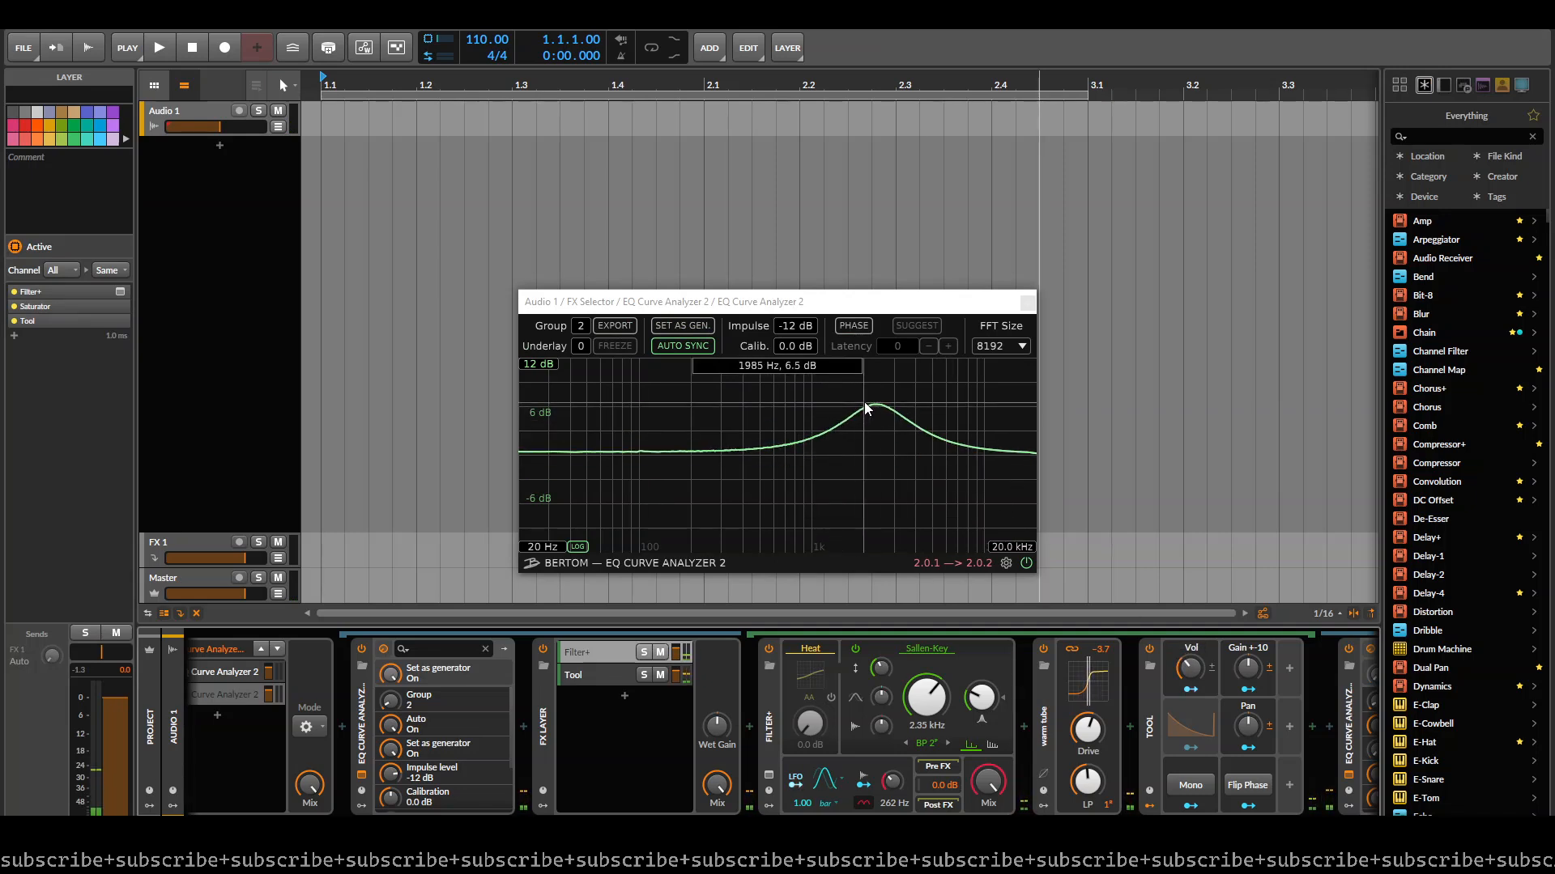
drag(983, 698, 983, 736)
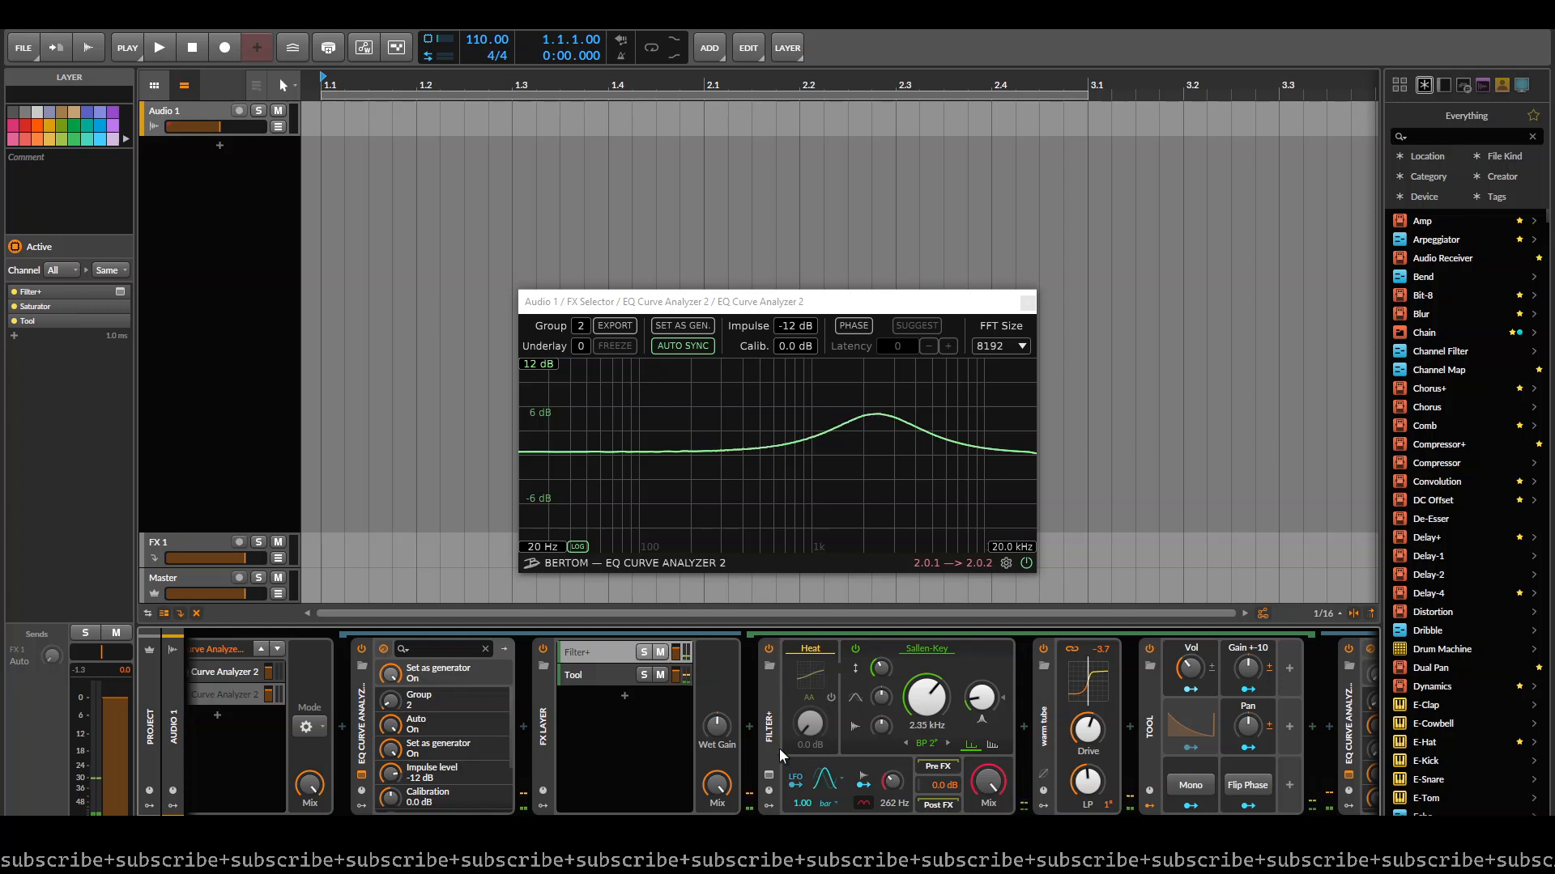
- Change the colour of Spectre's 1.05 kHz band to Class B in the first selector layer, and return to the second layer's devices
scroll(768, 657, up, 2)
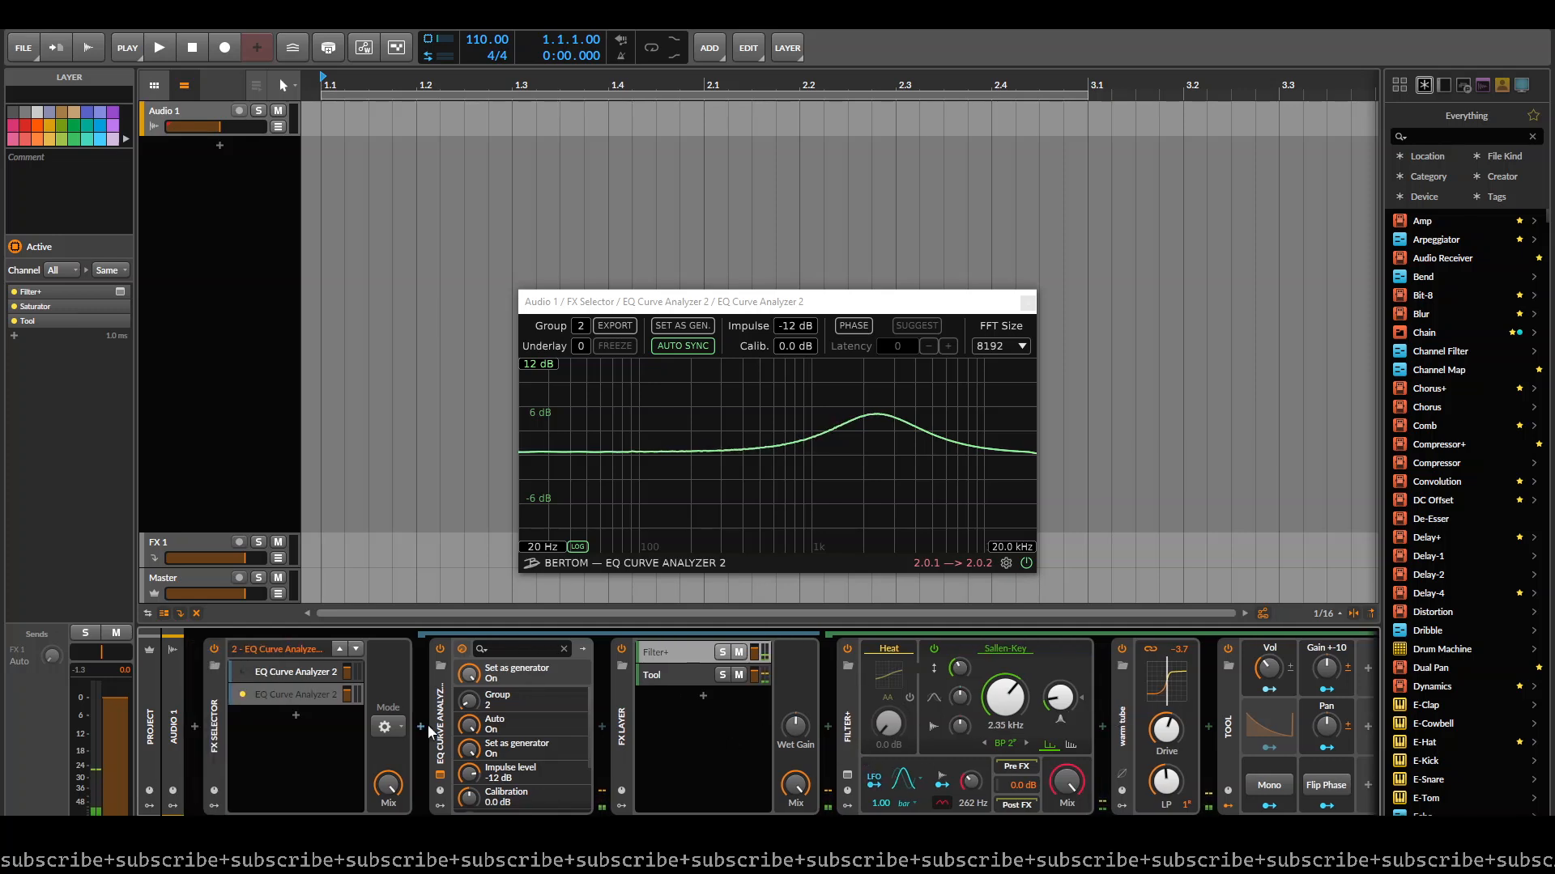
click(289, 689)
click(621, 775)
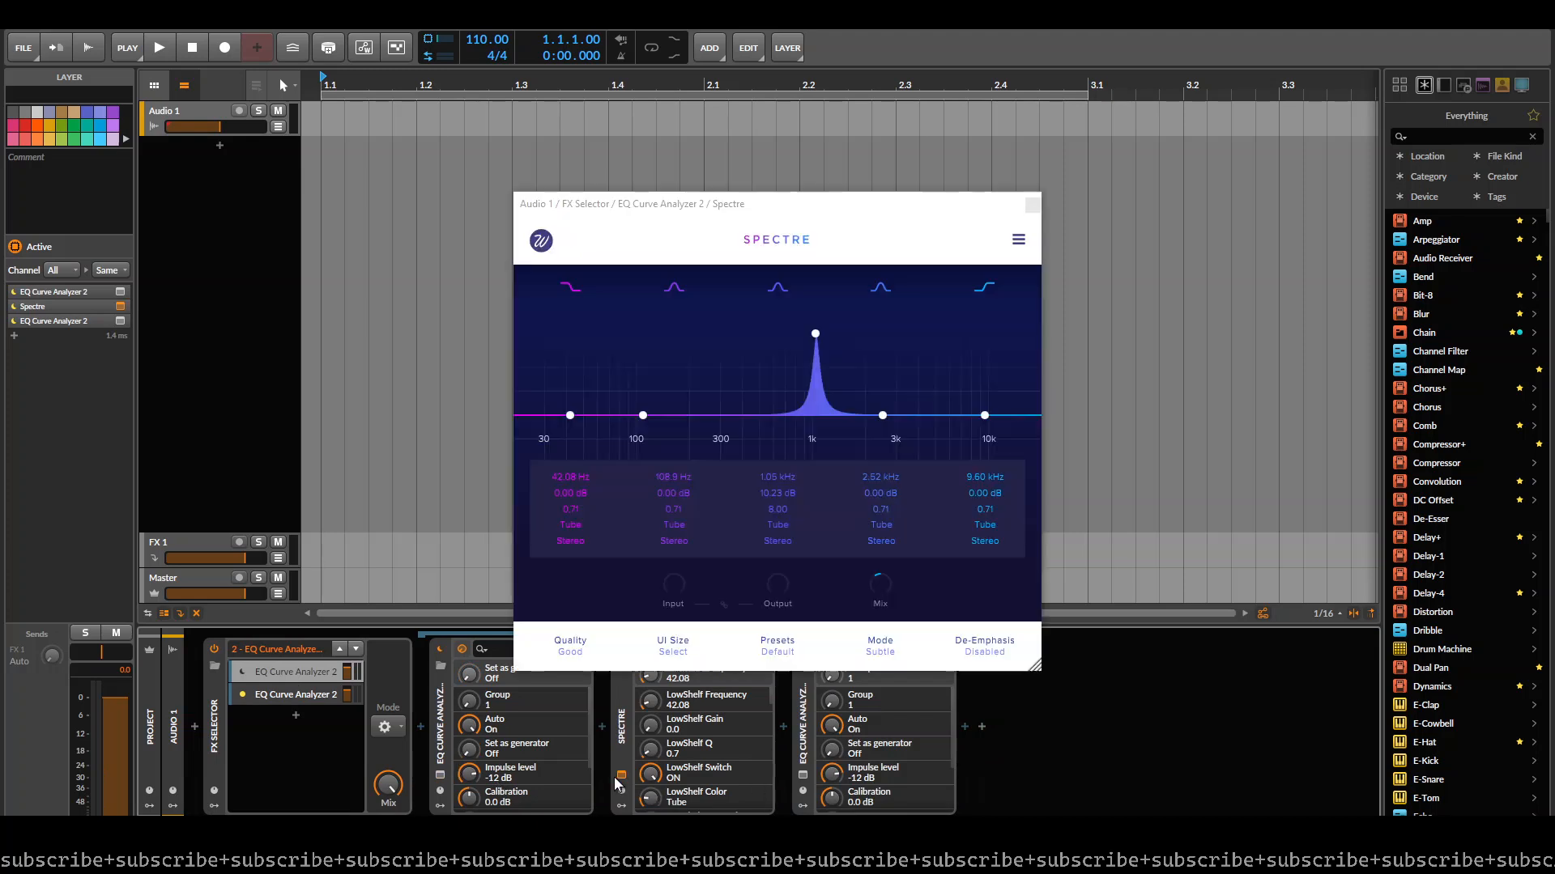
click(791, 526)
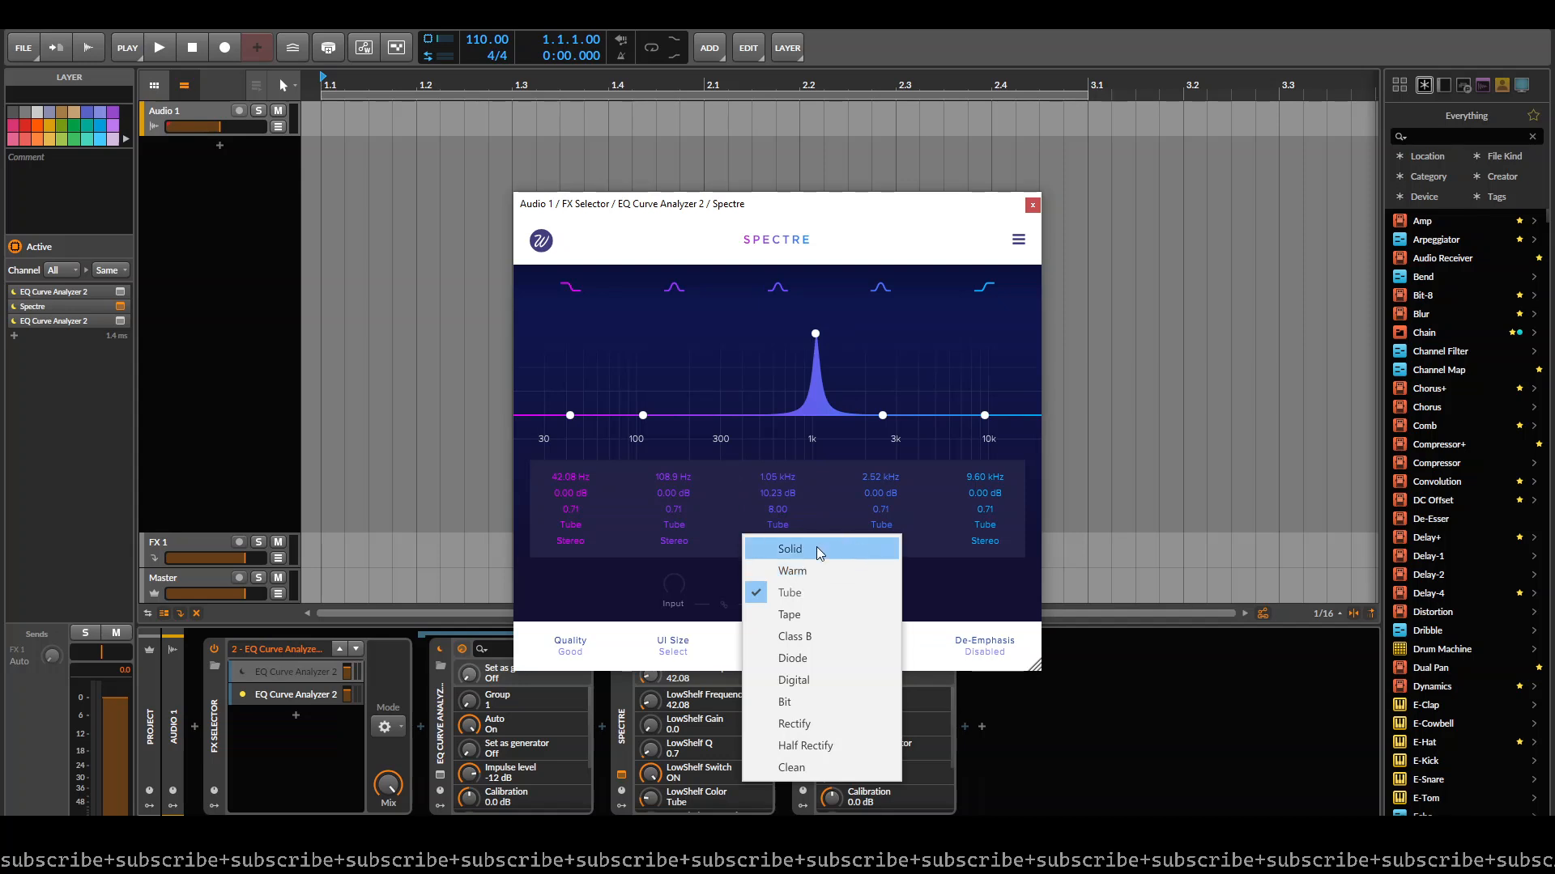
click(826, 642)
click(330, 686)
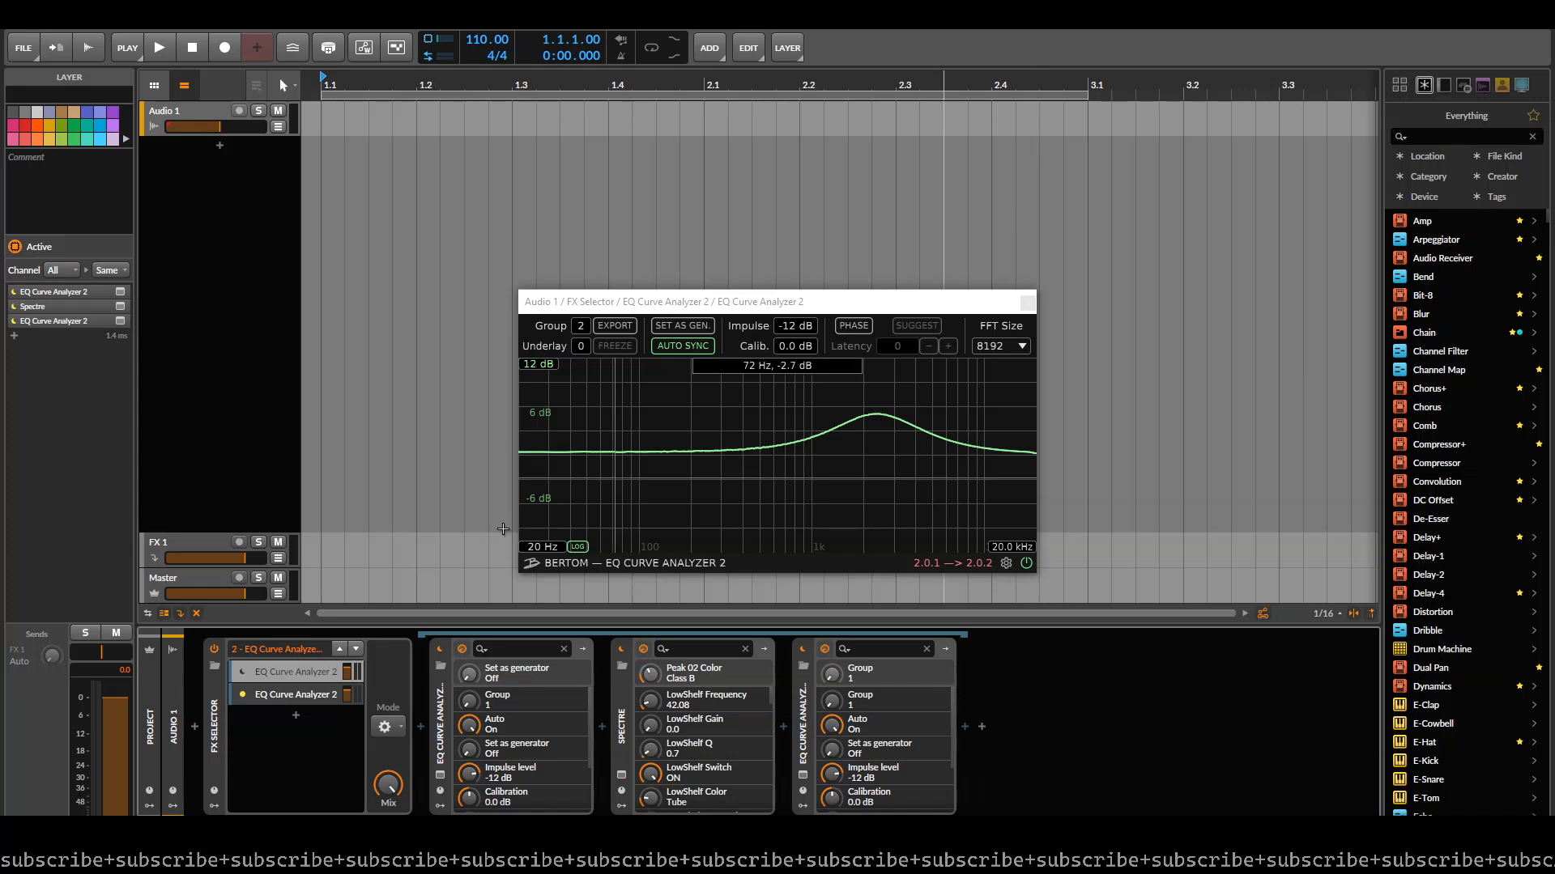
click(322, 692)
scroll(1154, 648, right, 2)
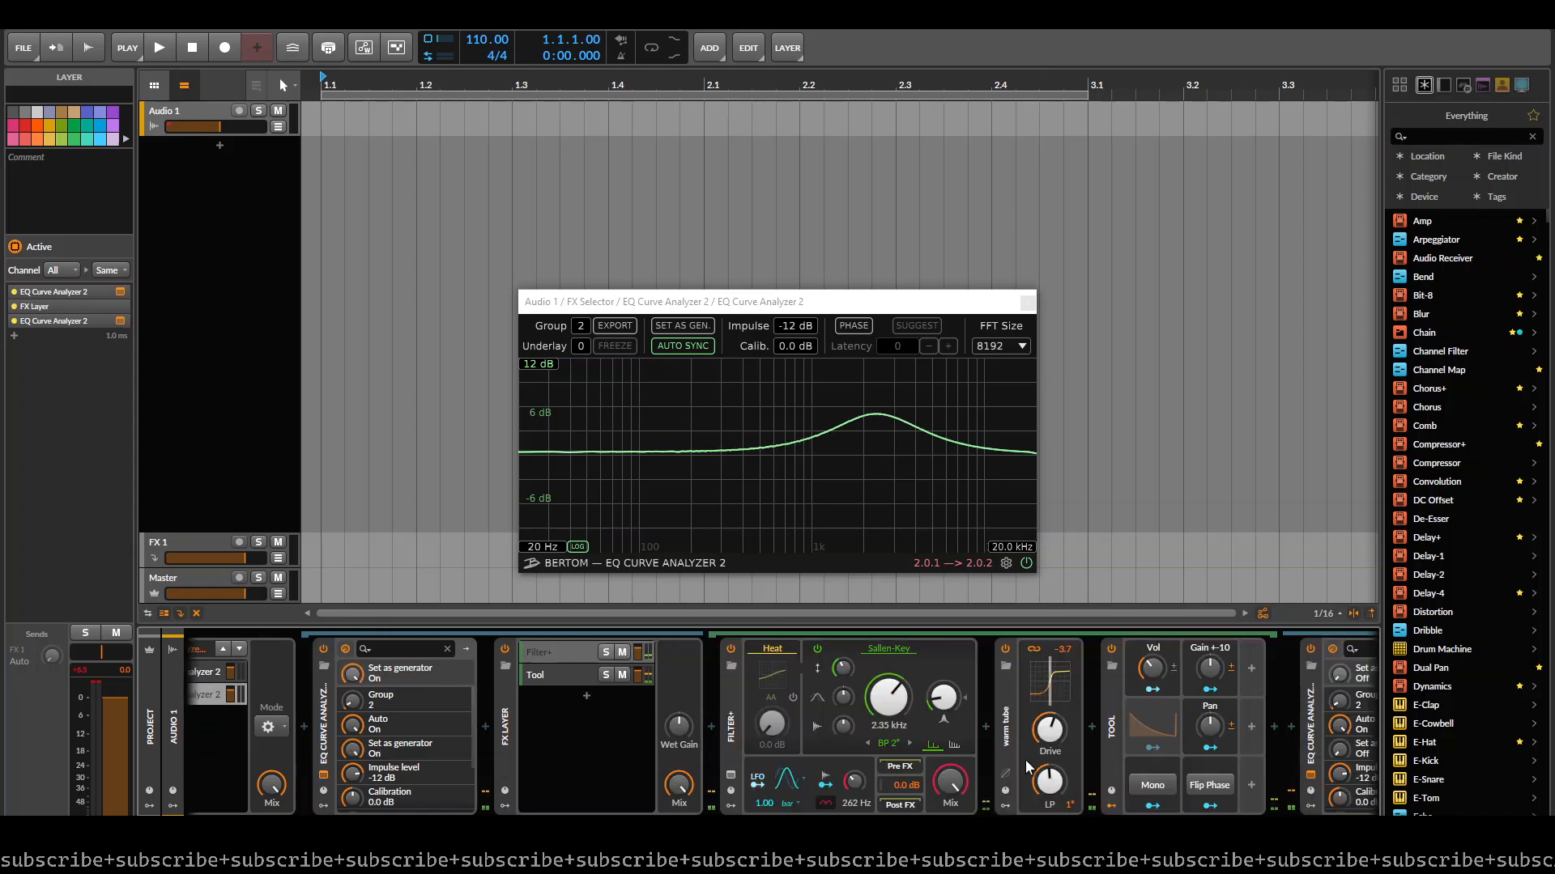
- Reshape the Saturator's curve by resetting its Loud settings, setting Quiet to -31.6 dB and -188 %, and raising the Drive
click(1005, 779)
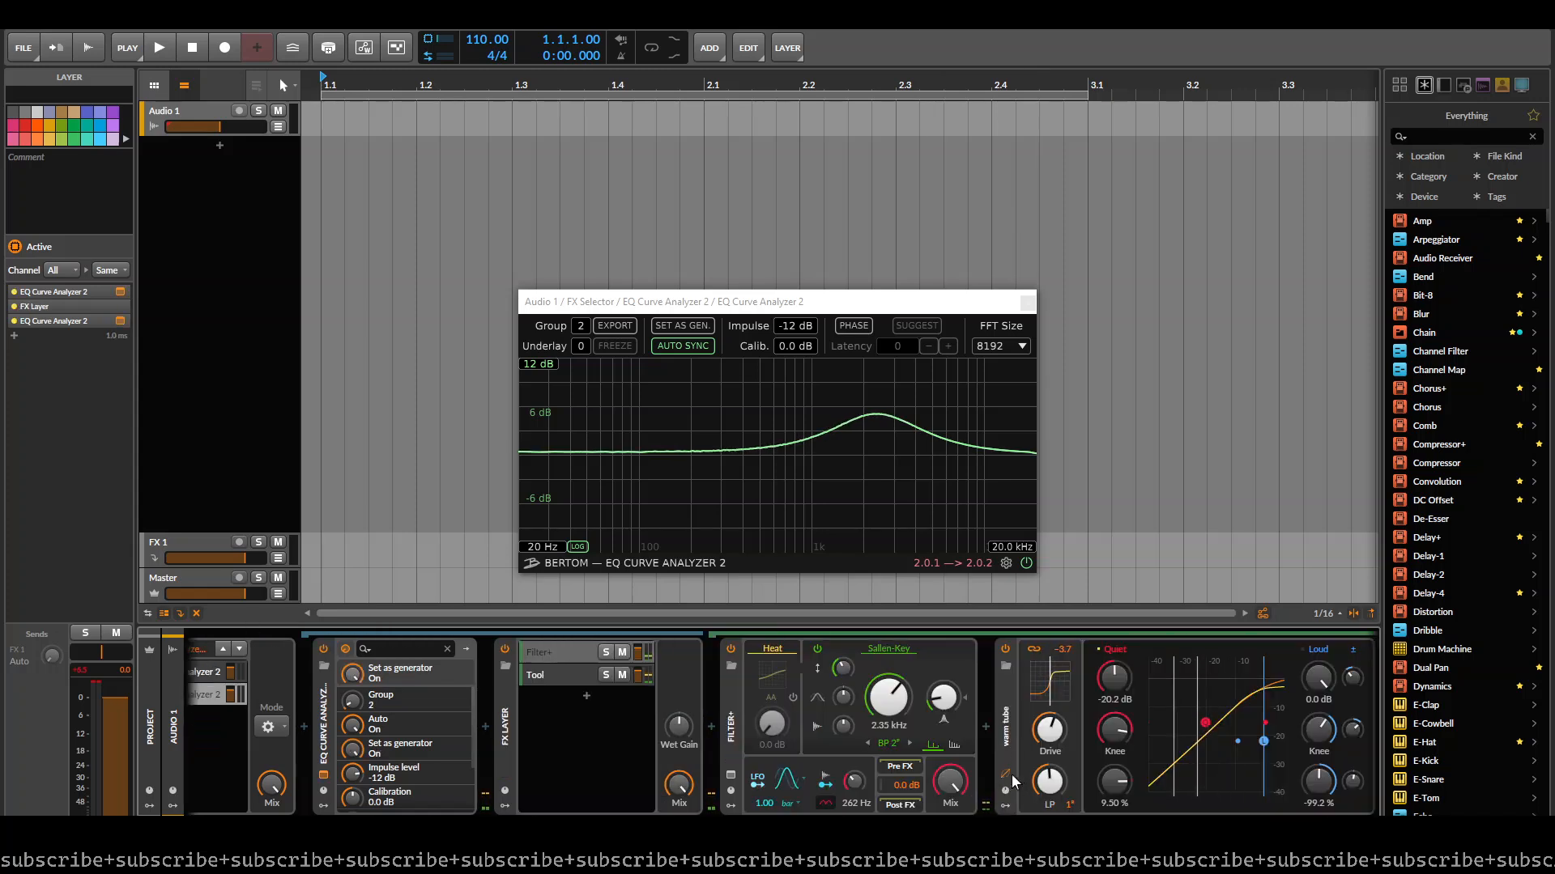
scroll(1168, 727, right, 3)
double_click(1179, 680)
double_click(1182, 732)
double_click(1148, 735)
double_click(1144, 781)
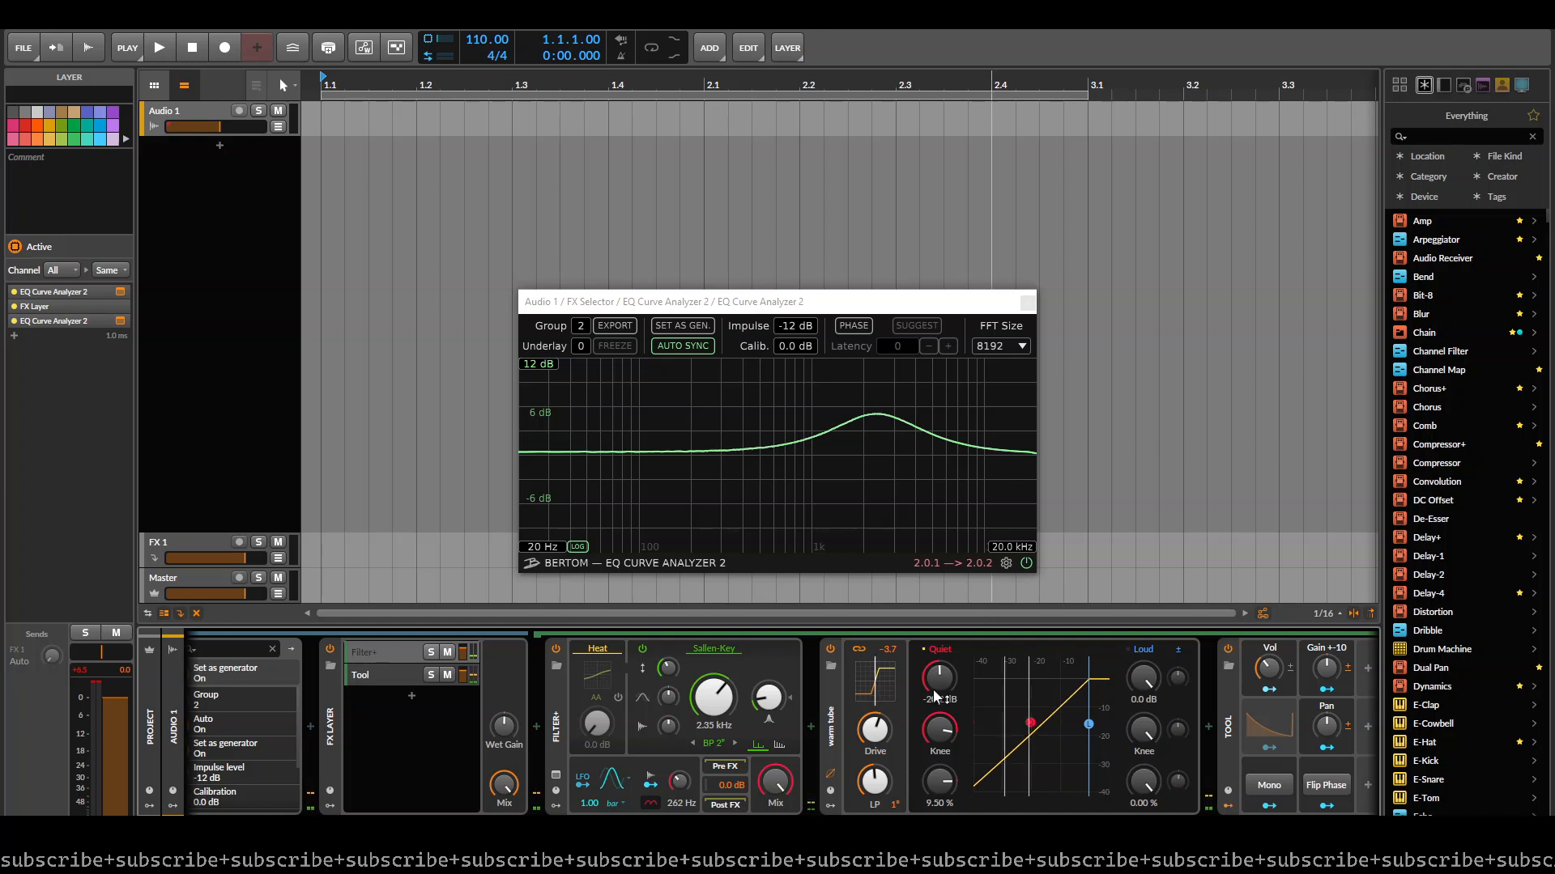
drag(940, 782, 940, 826)
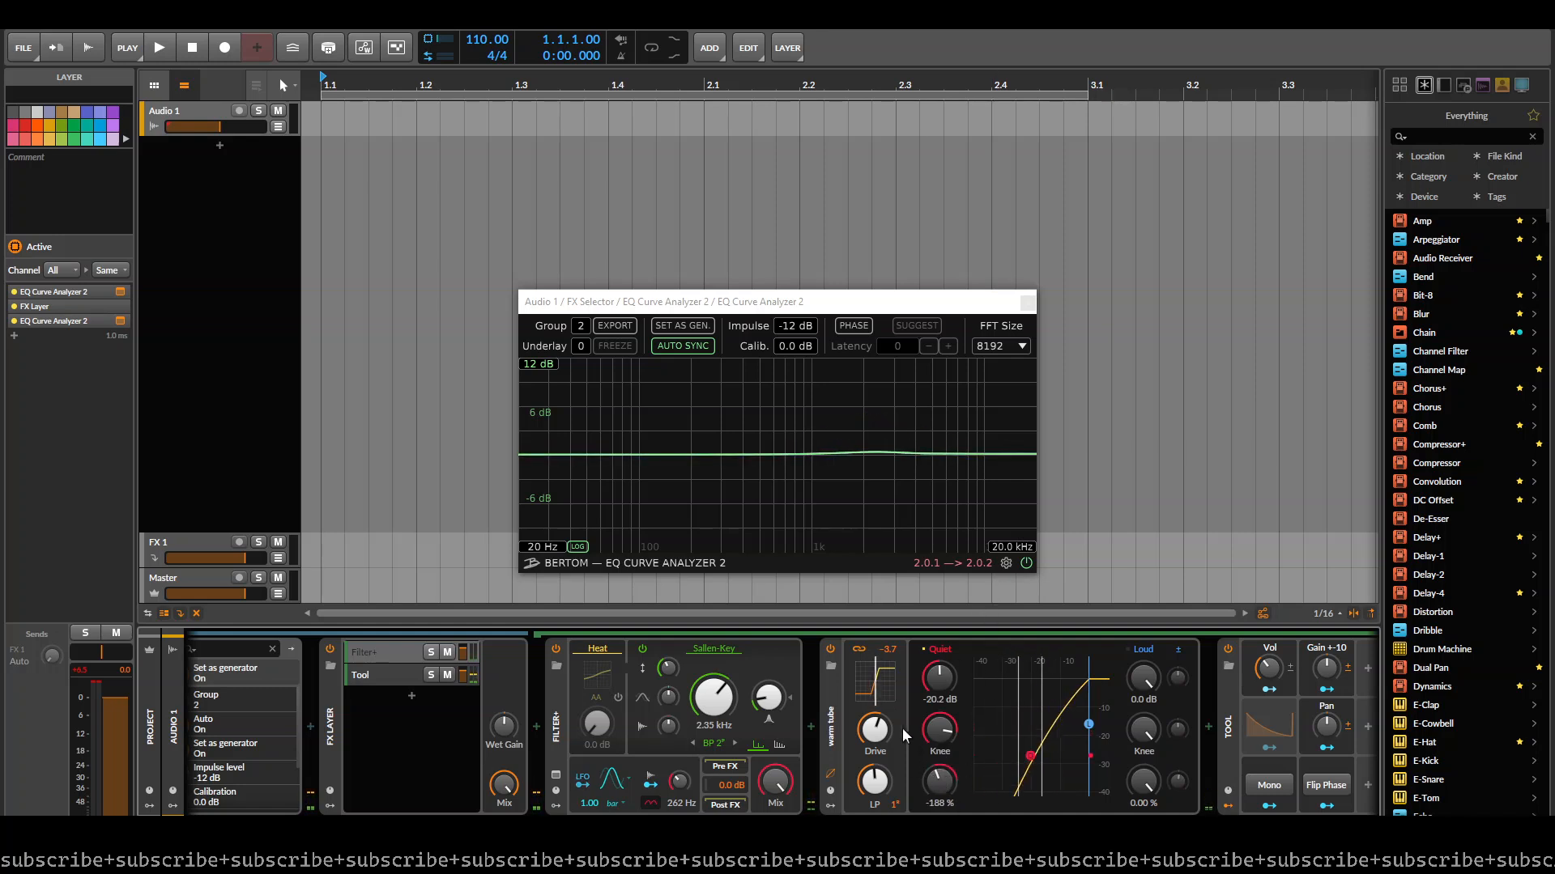
drag(875, 731, 932, 724)
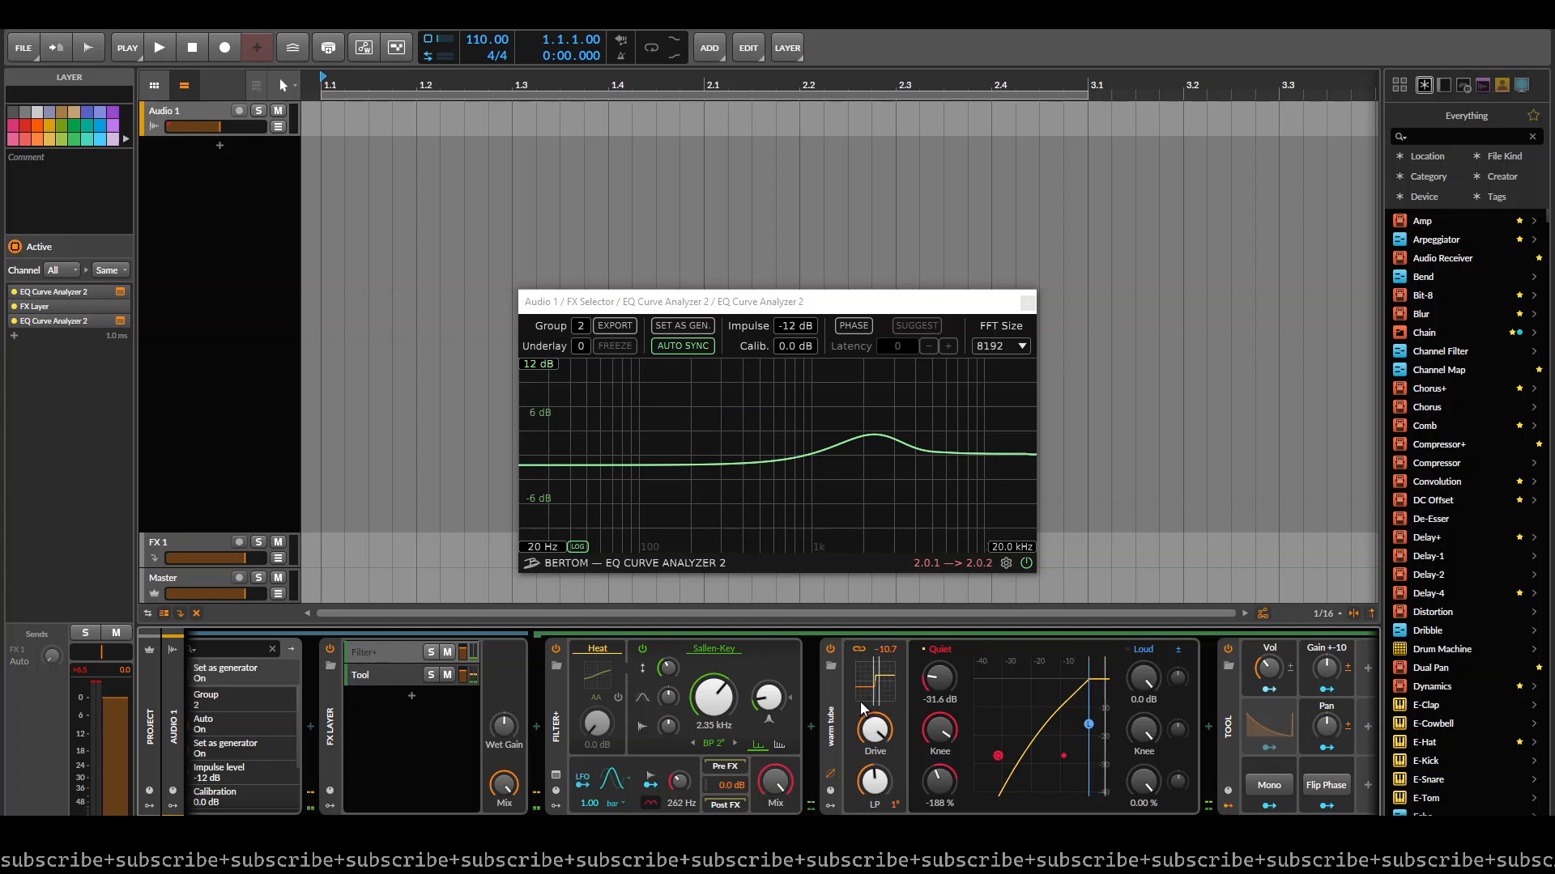
- Delete the Saturator from the Filter+ layer and duplicate that layer within the FX Layer
click(832, 711)
key(Delete)
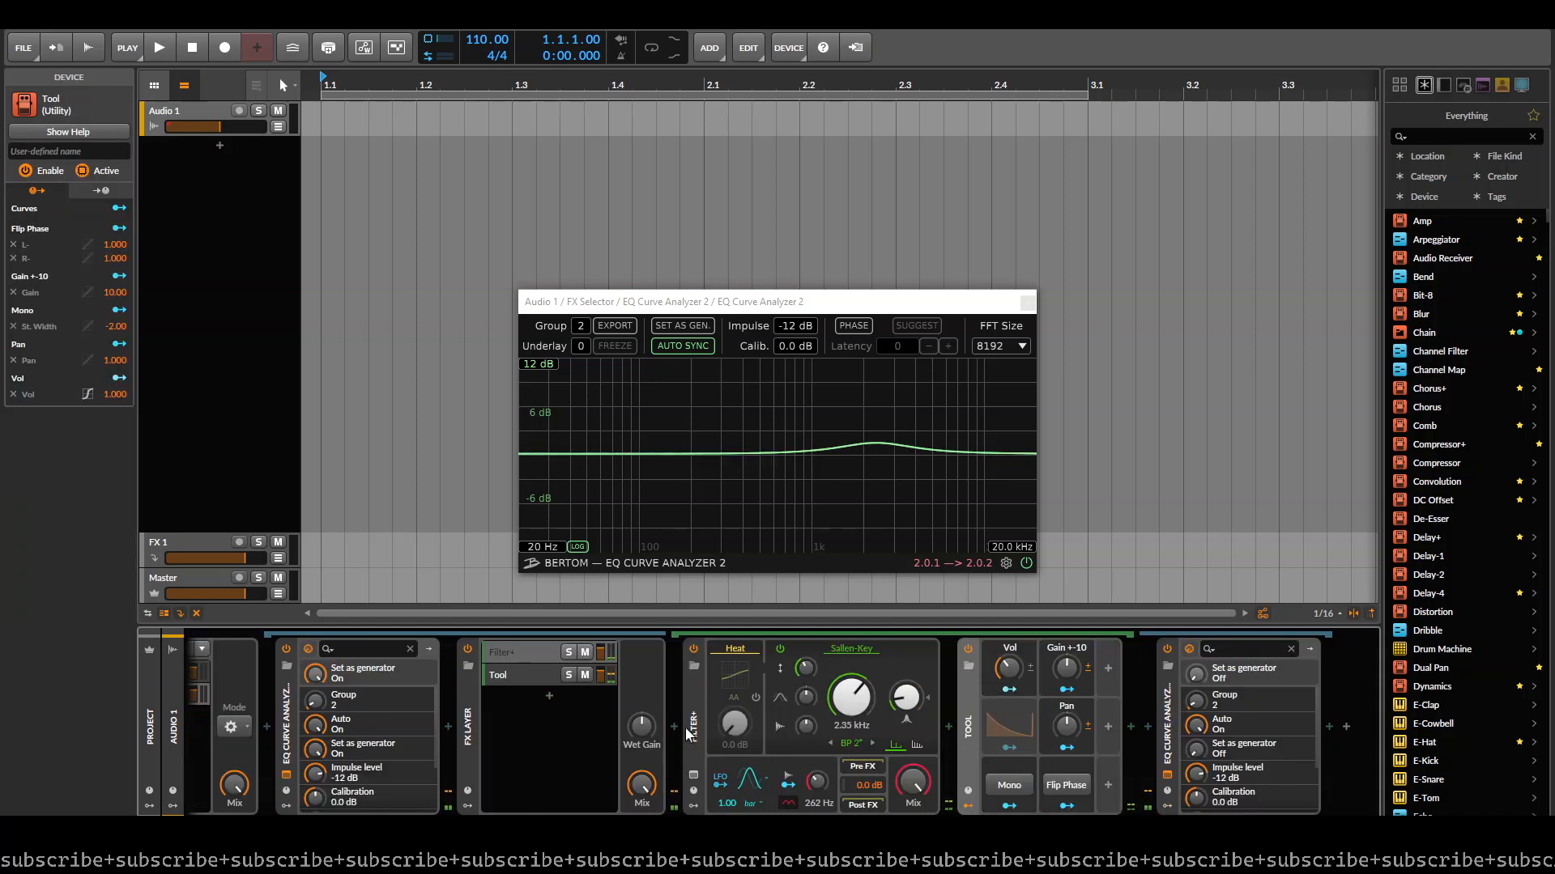
click(522, 665)
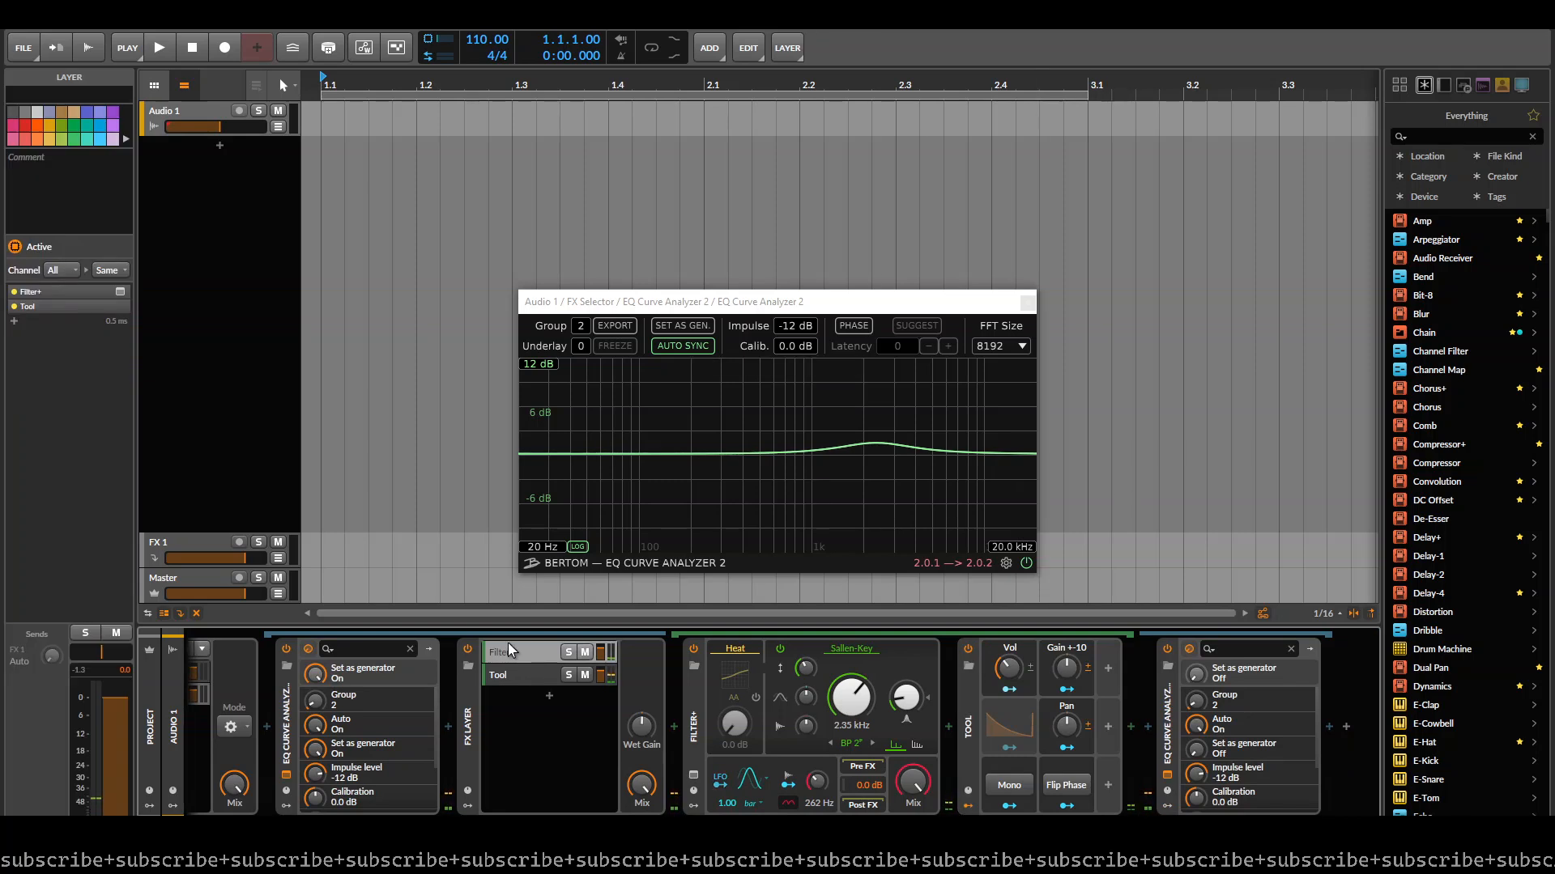
click(672, 674)
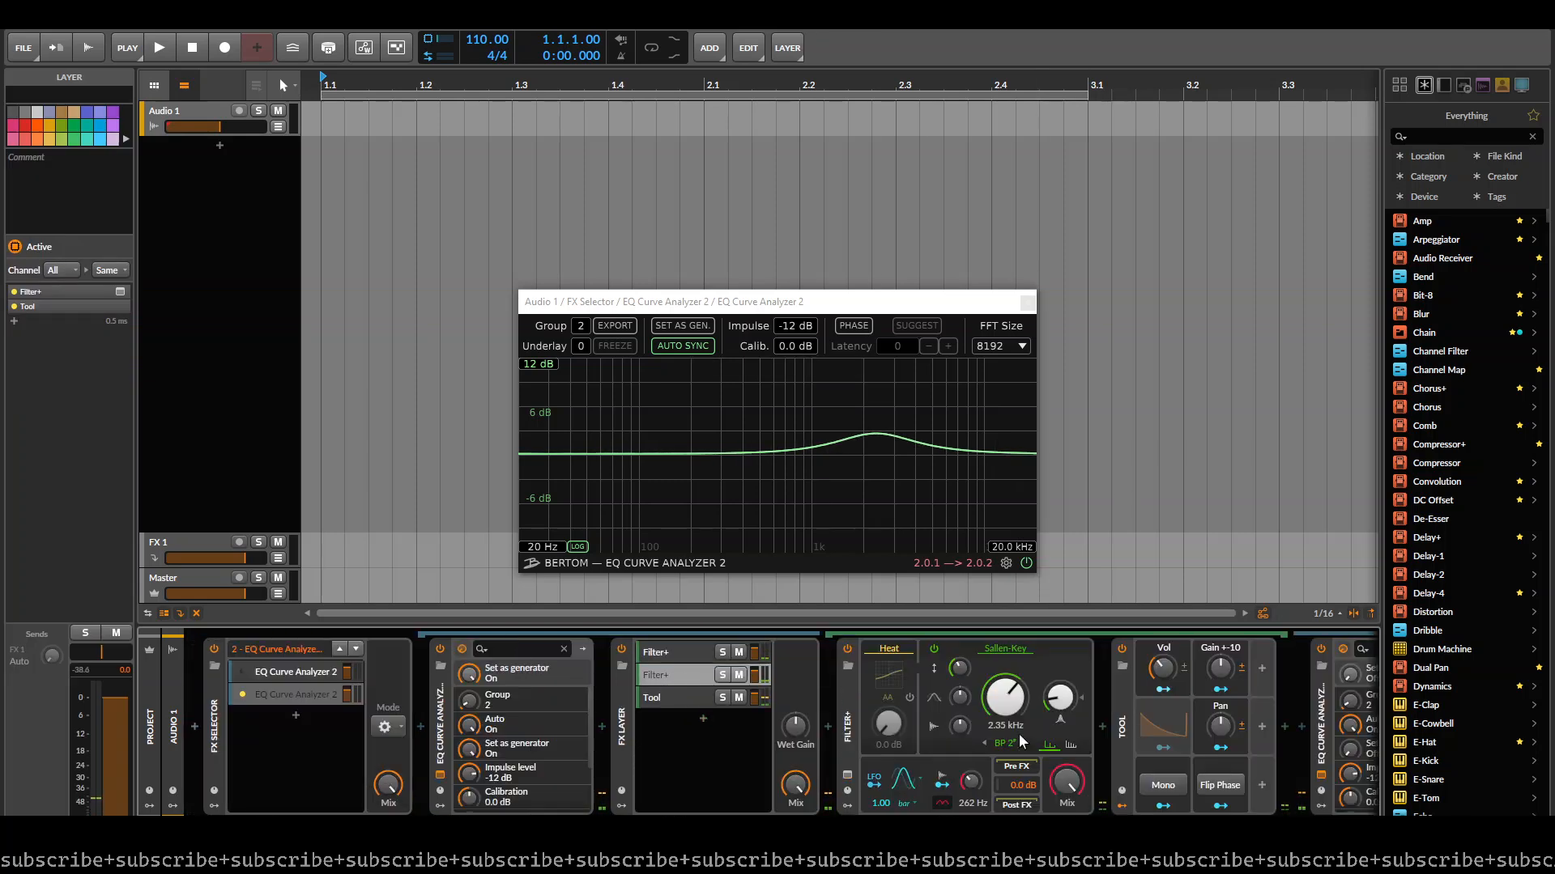
- Tune the duplicated layer's Filter+ to 427 Hz and raise the volume of its Tool device
drag(1012, 707, 1012, 753)
drag(1006, 700, 1007, 705)
drag(1164, 669, 1164, 633)
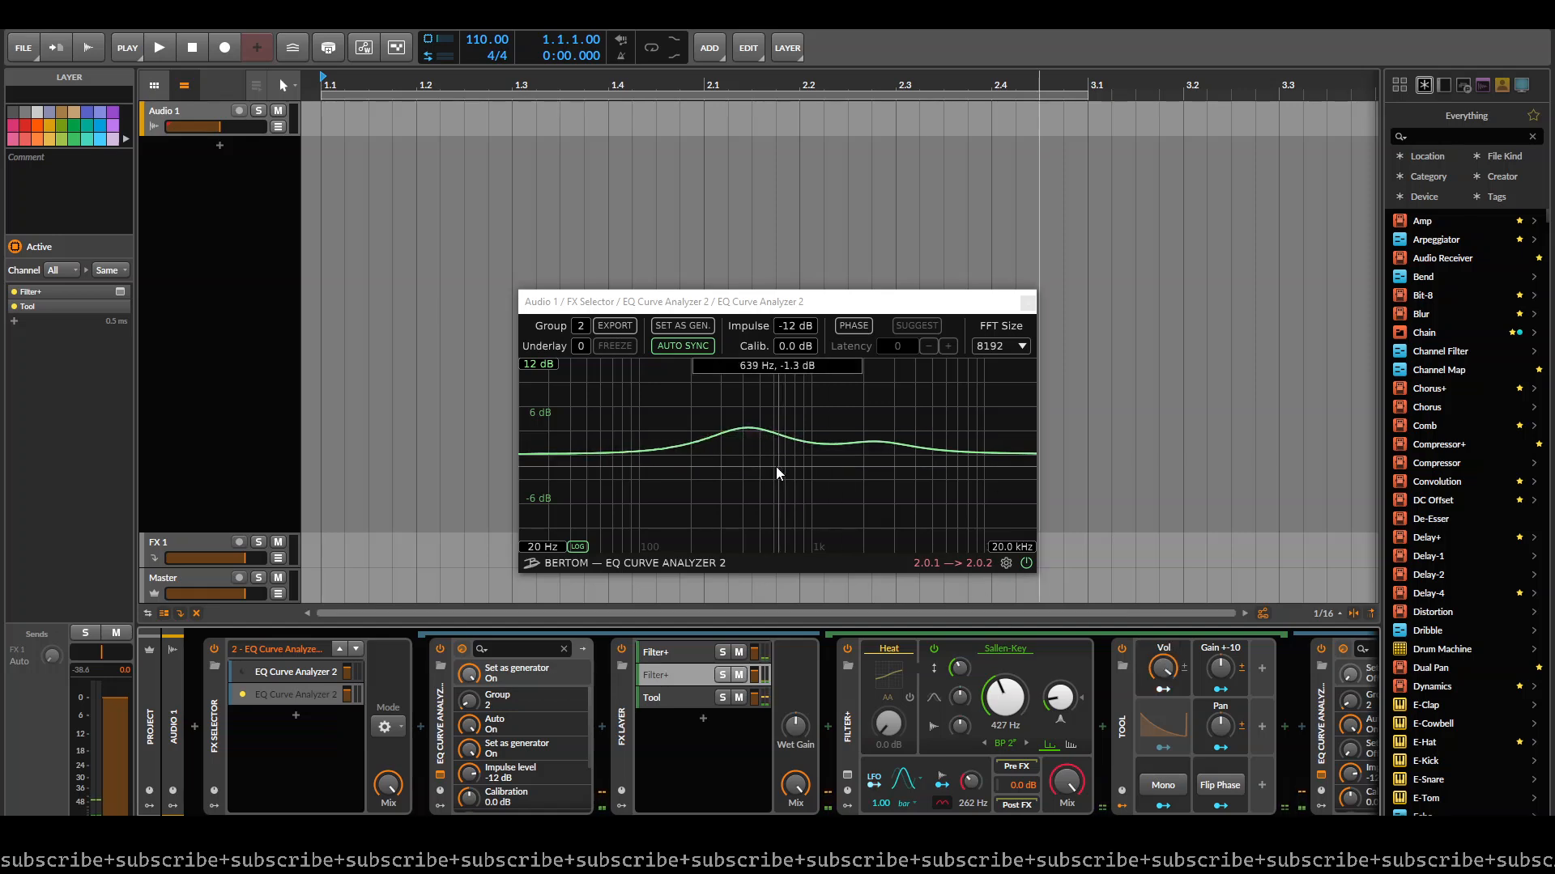
click(656, 655)
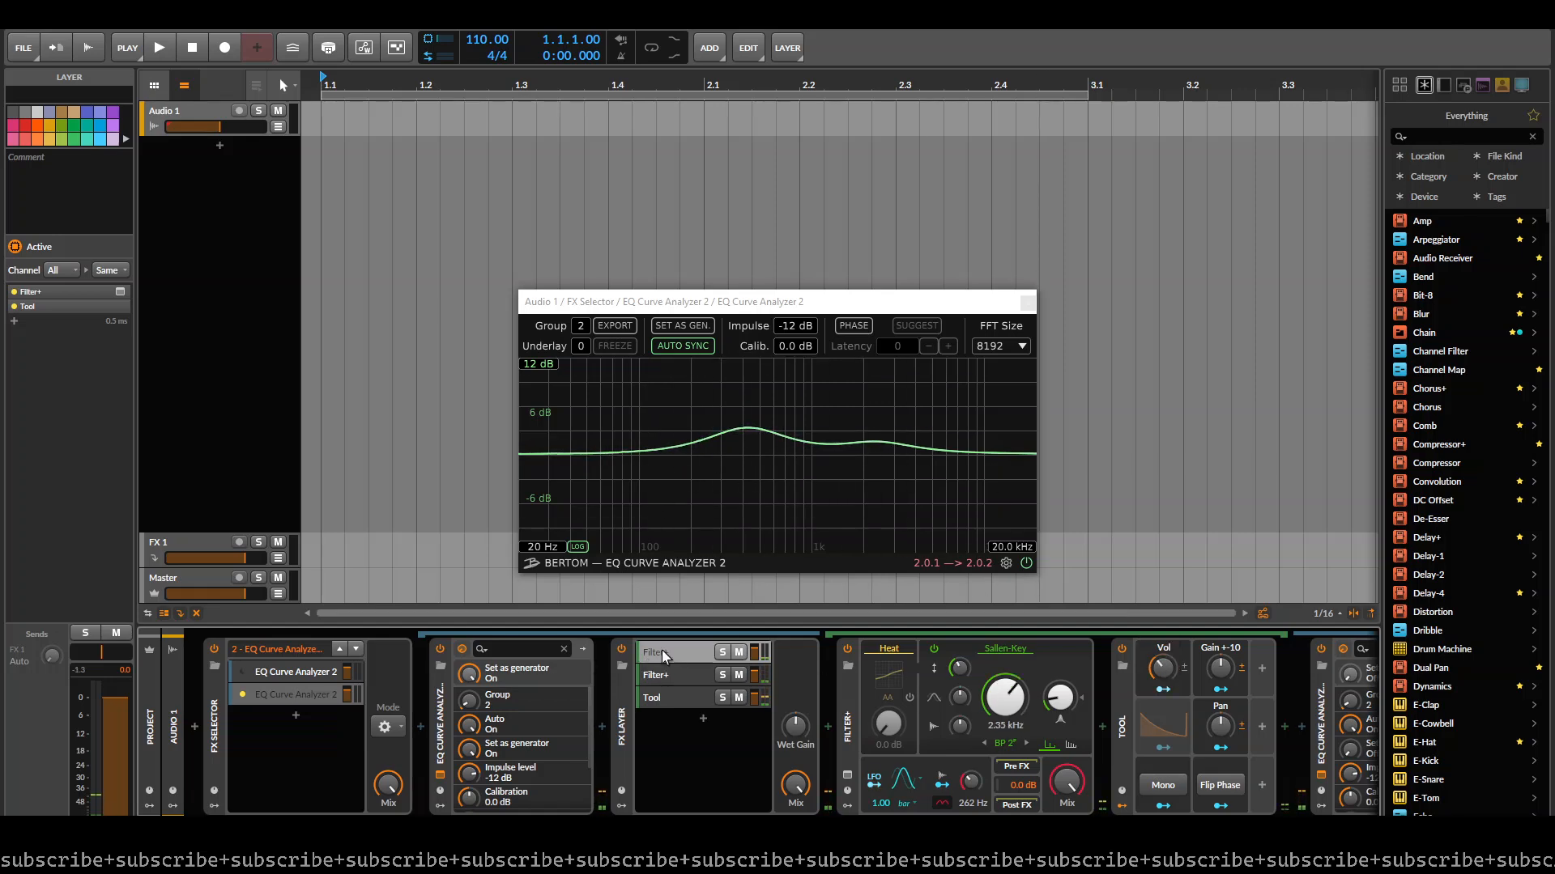
- Insert the "warm tube" Saturator preset between the Filter+ and Tool devices in the FX Layer's first layer
click(1103, 727)
text(satur)
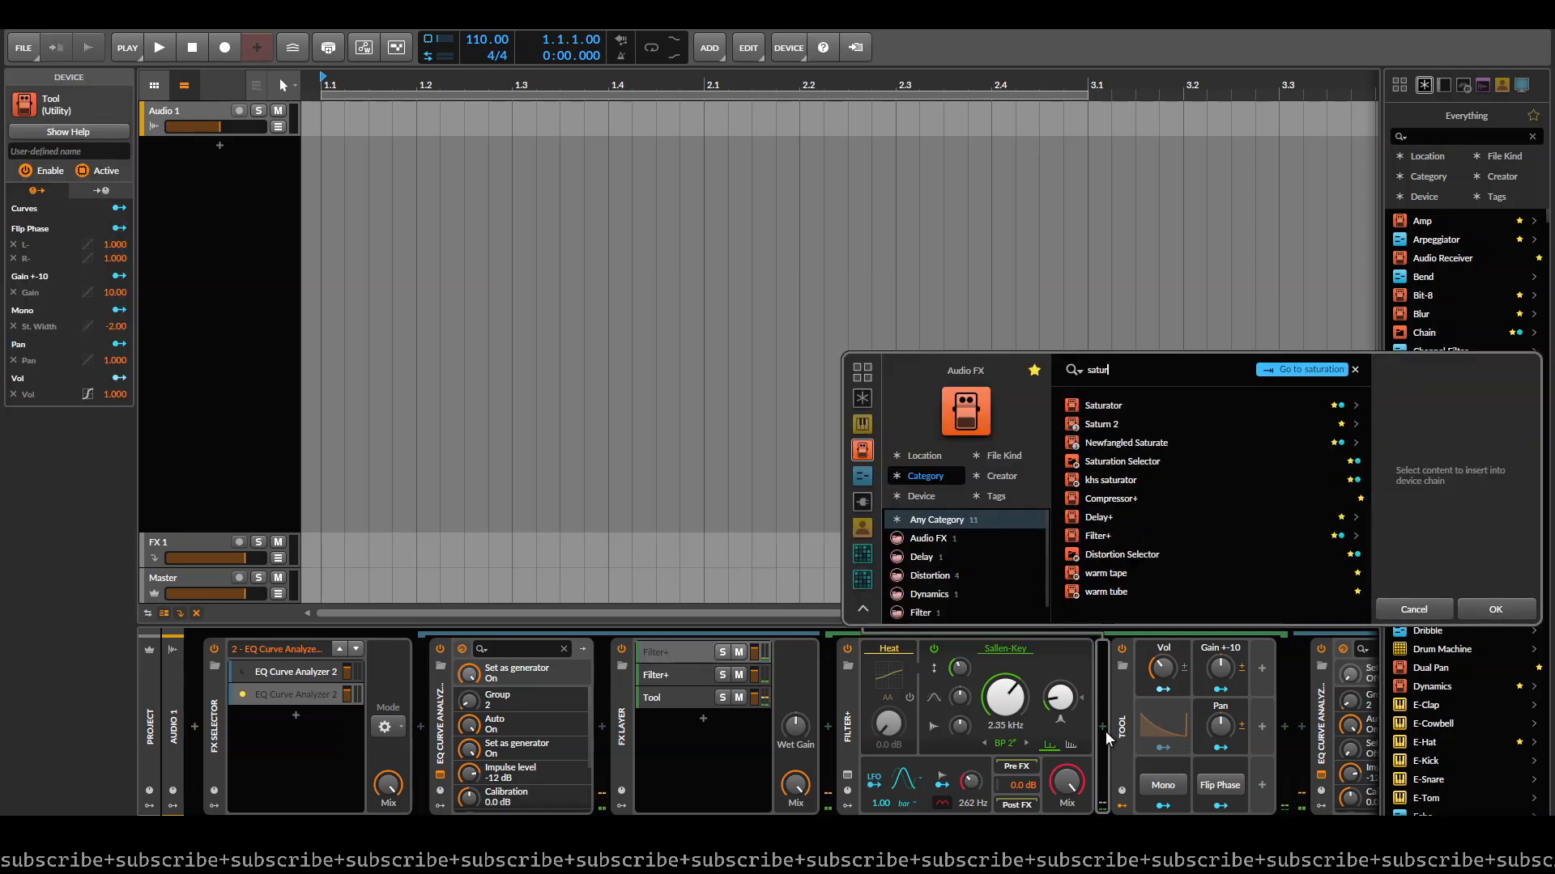
key(Down)
key(Down)
key(Down)
key(Down)
key(Down)
key(Down)
key(Down)
key(Down)
key(Down)
key(Down)
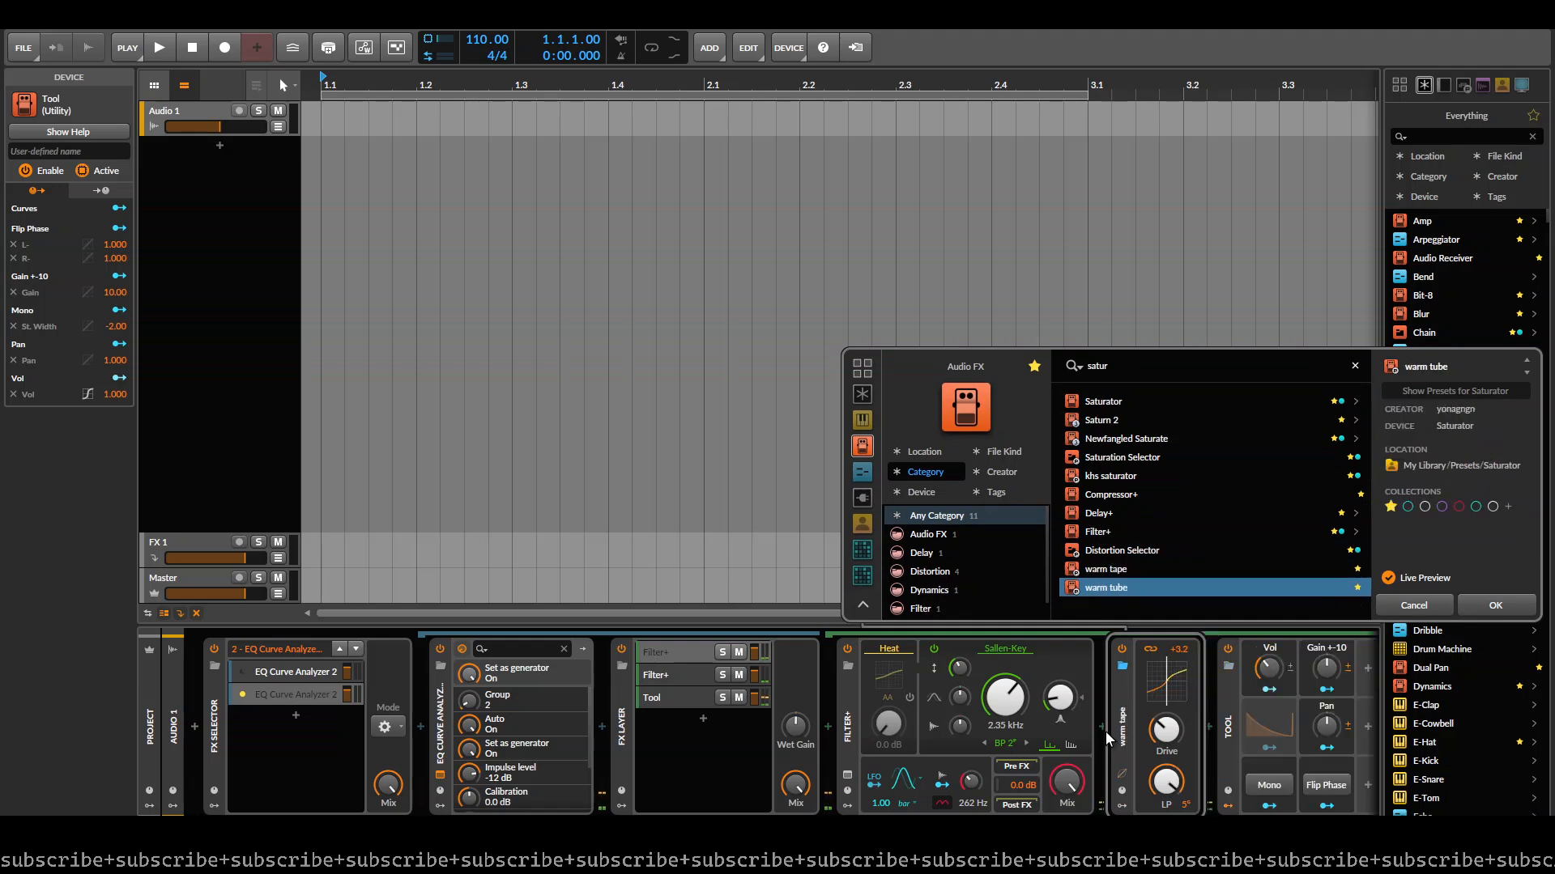
key(Return)
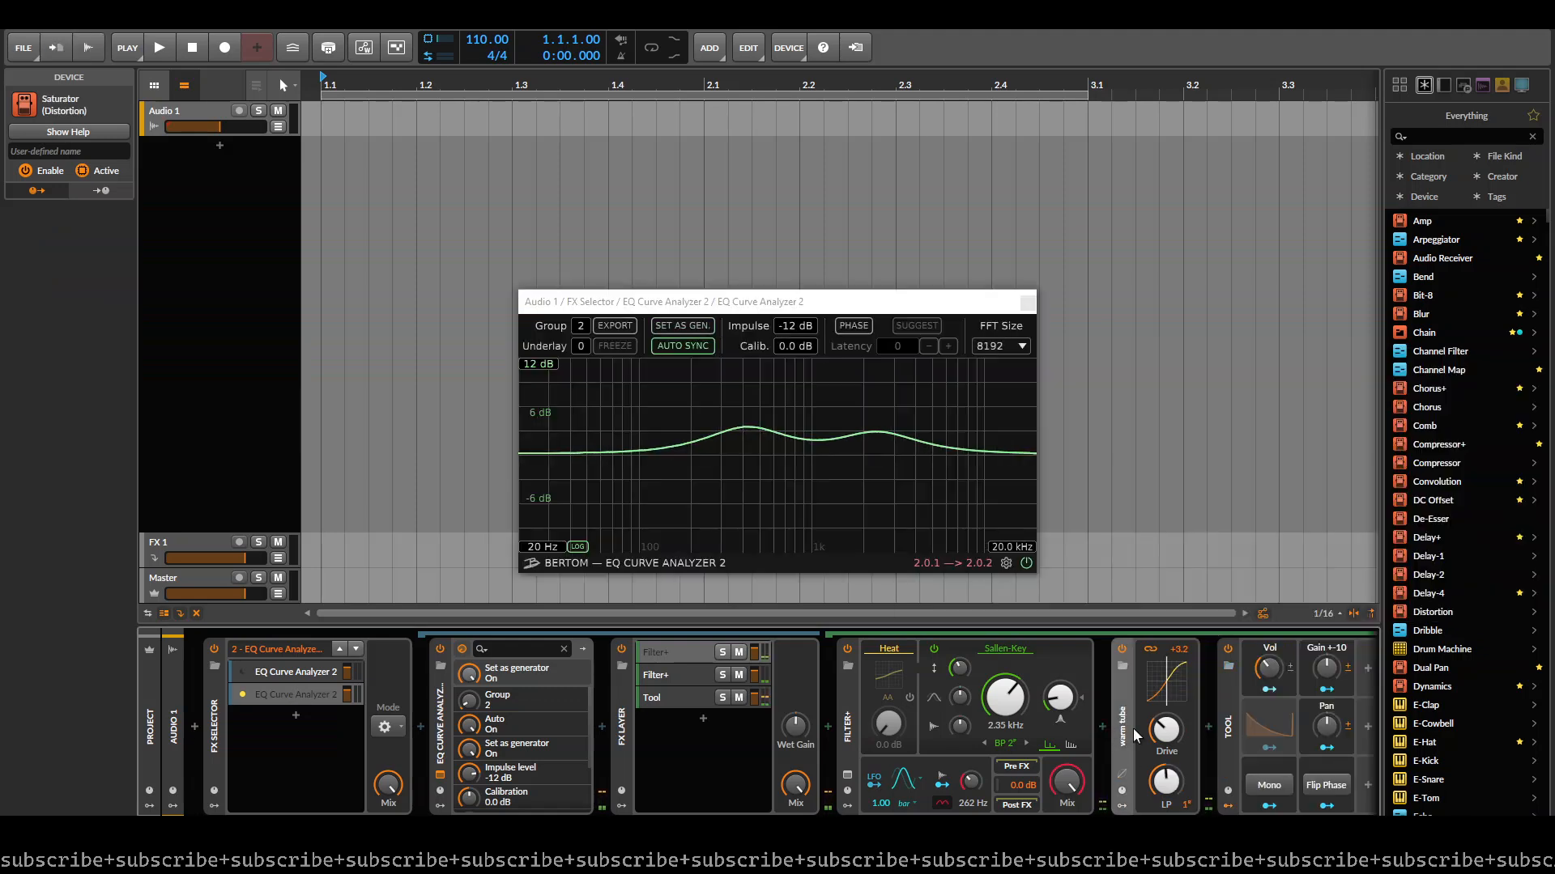
- Move the Saturator in the FX Layer's second layer between its Filter+ and Tool devices
click(698, 677)
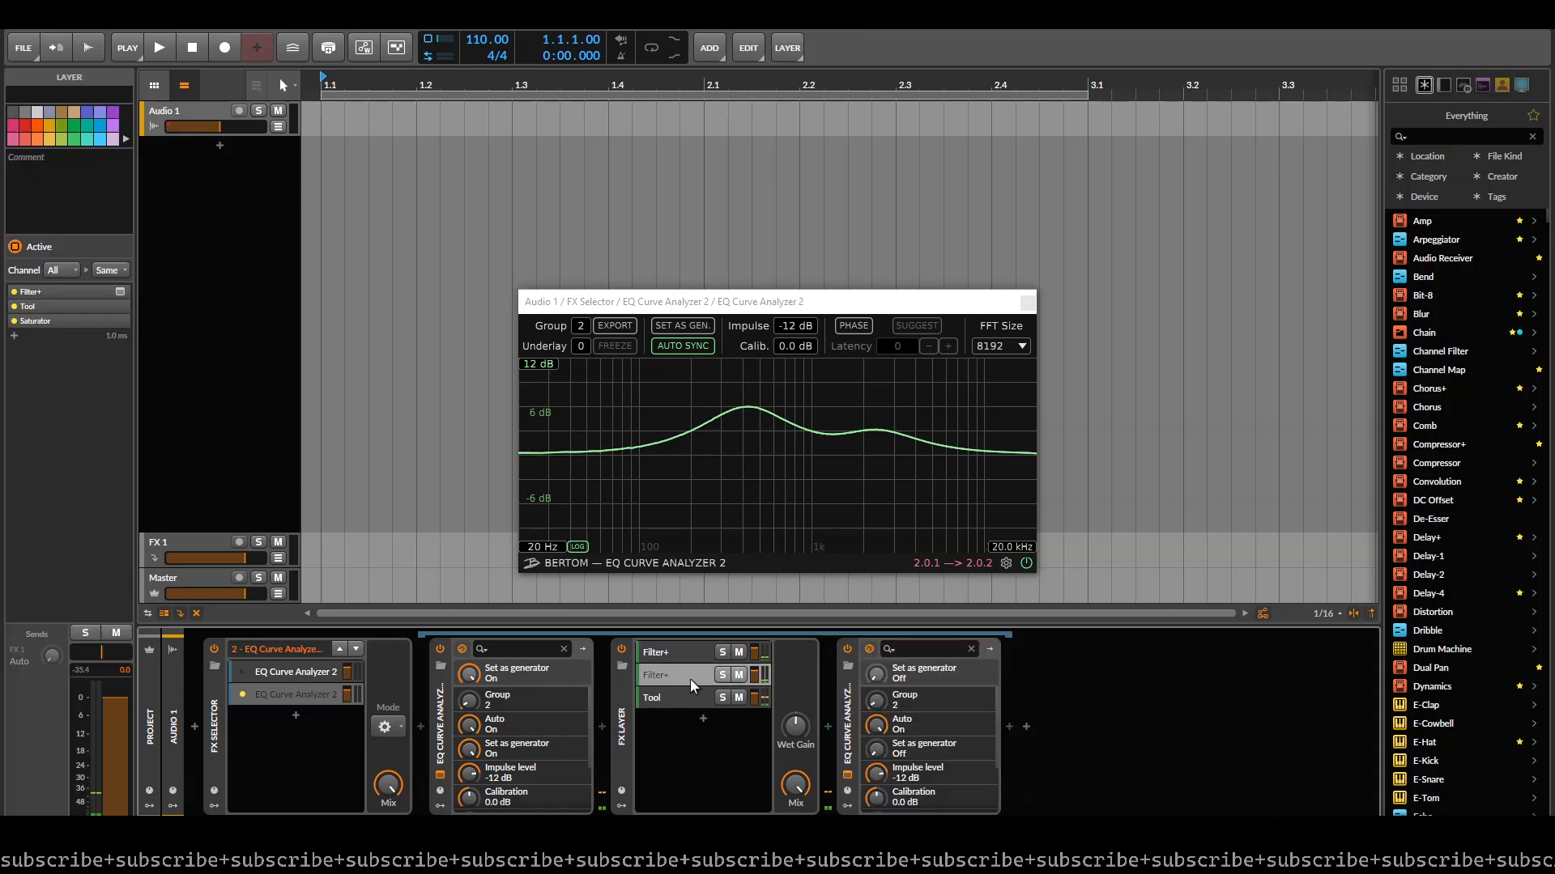
click(691, 680)
drag(1130, 718, 928, 709)
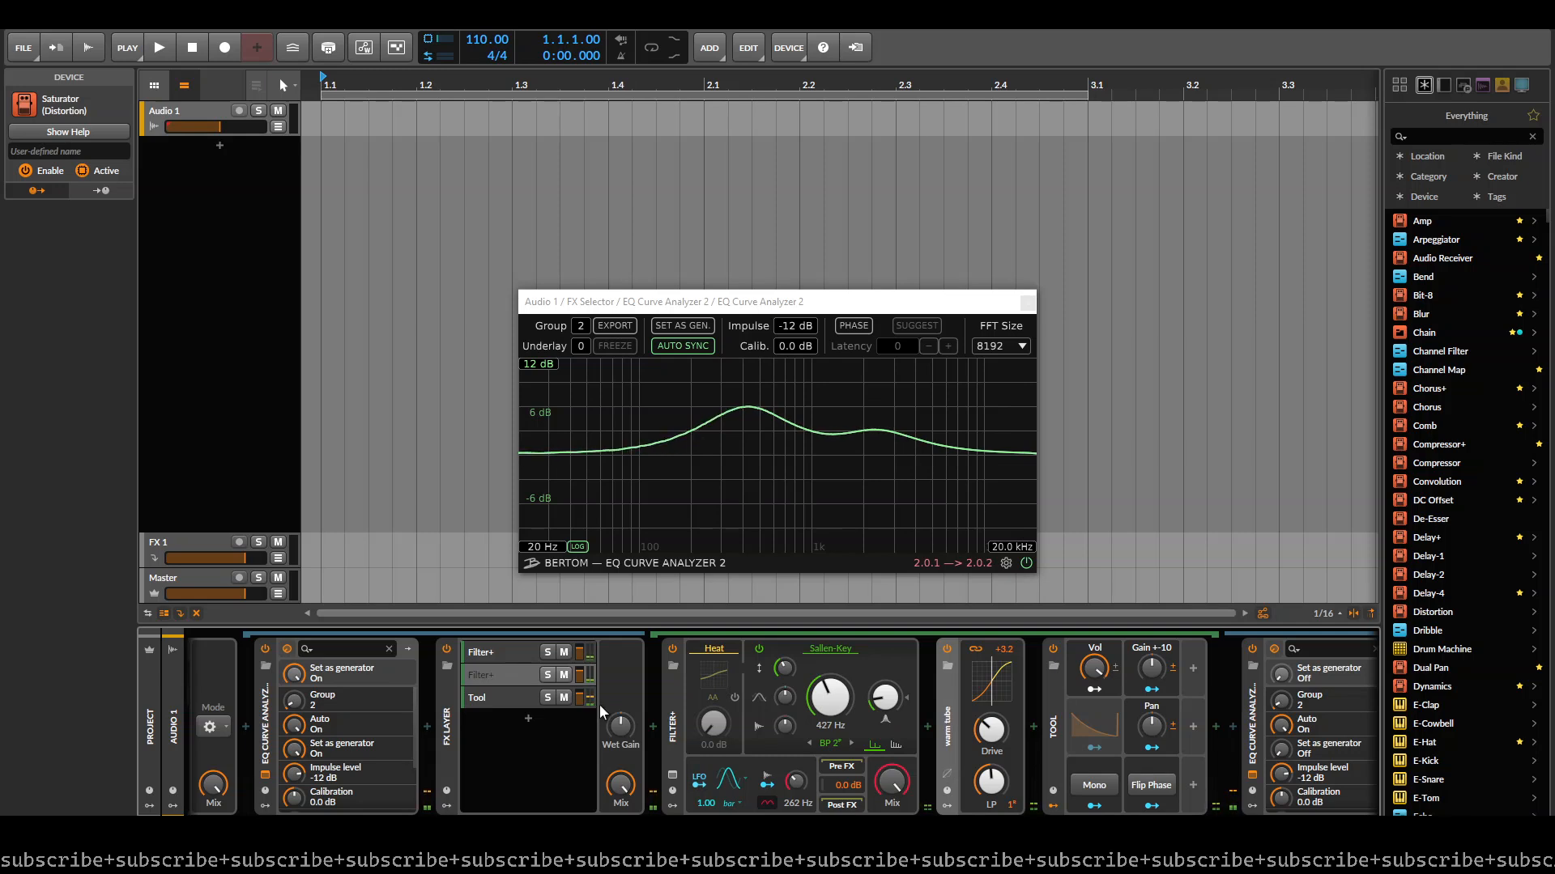
- Delete the FX Layer and both EQ Curve Analyzer 2 devices from the second selector layer
scroll(607, 715, left, 3)
click(571, 728)
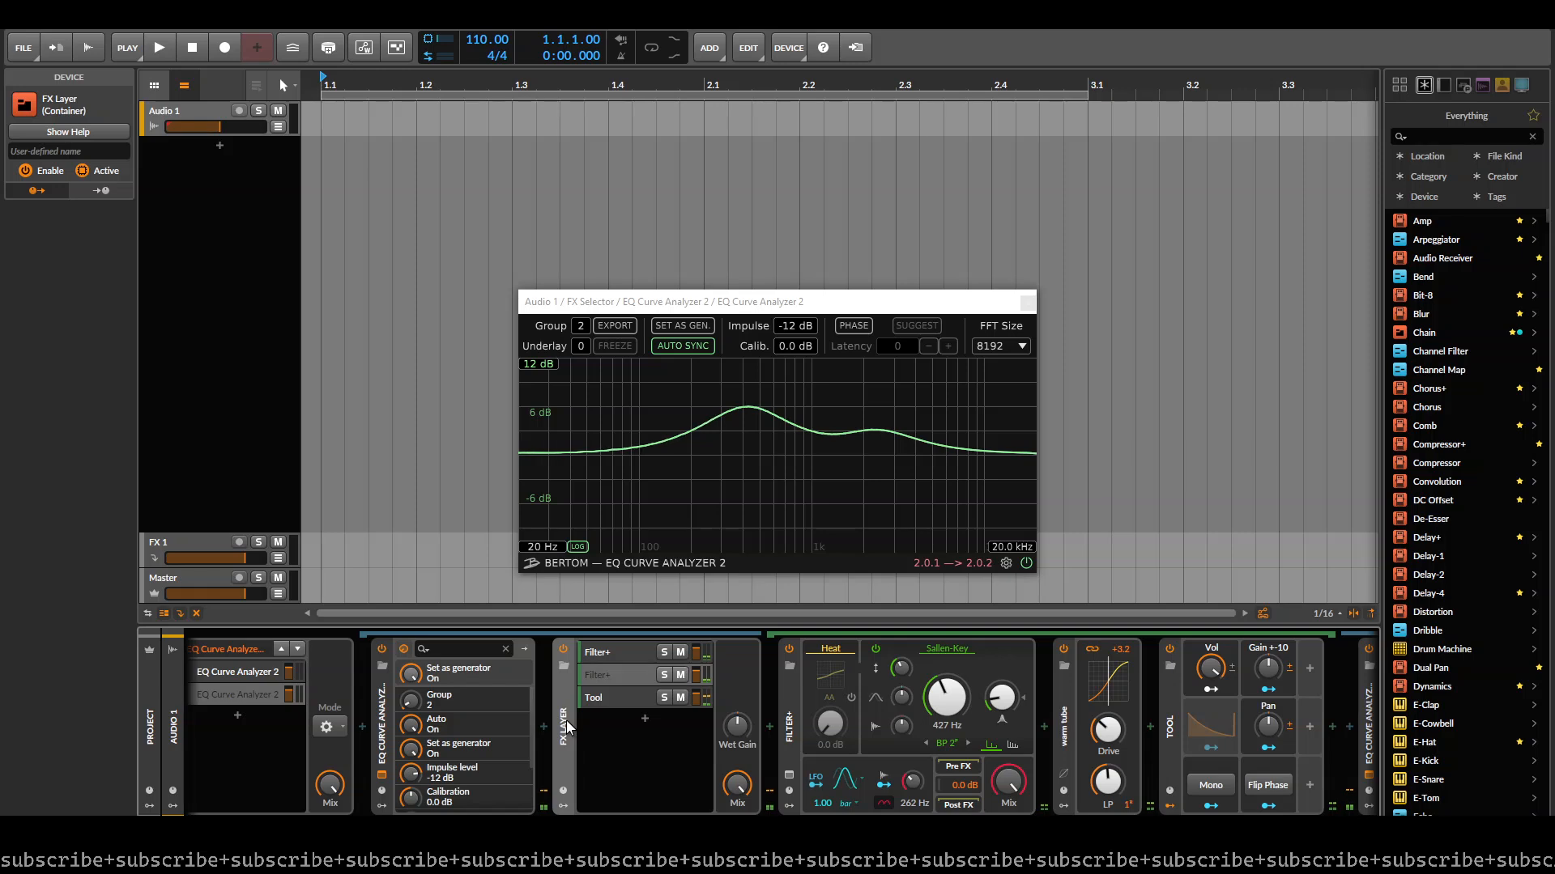
key(Delete)
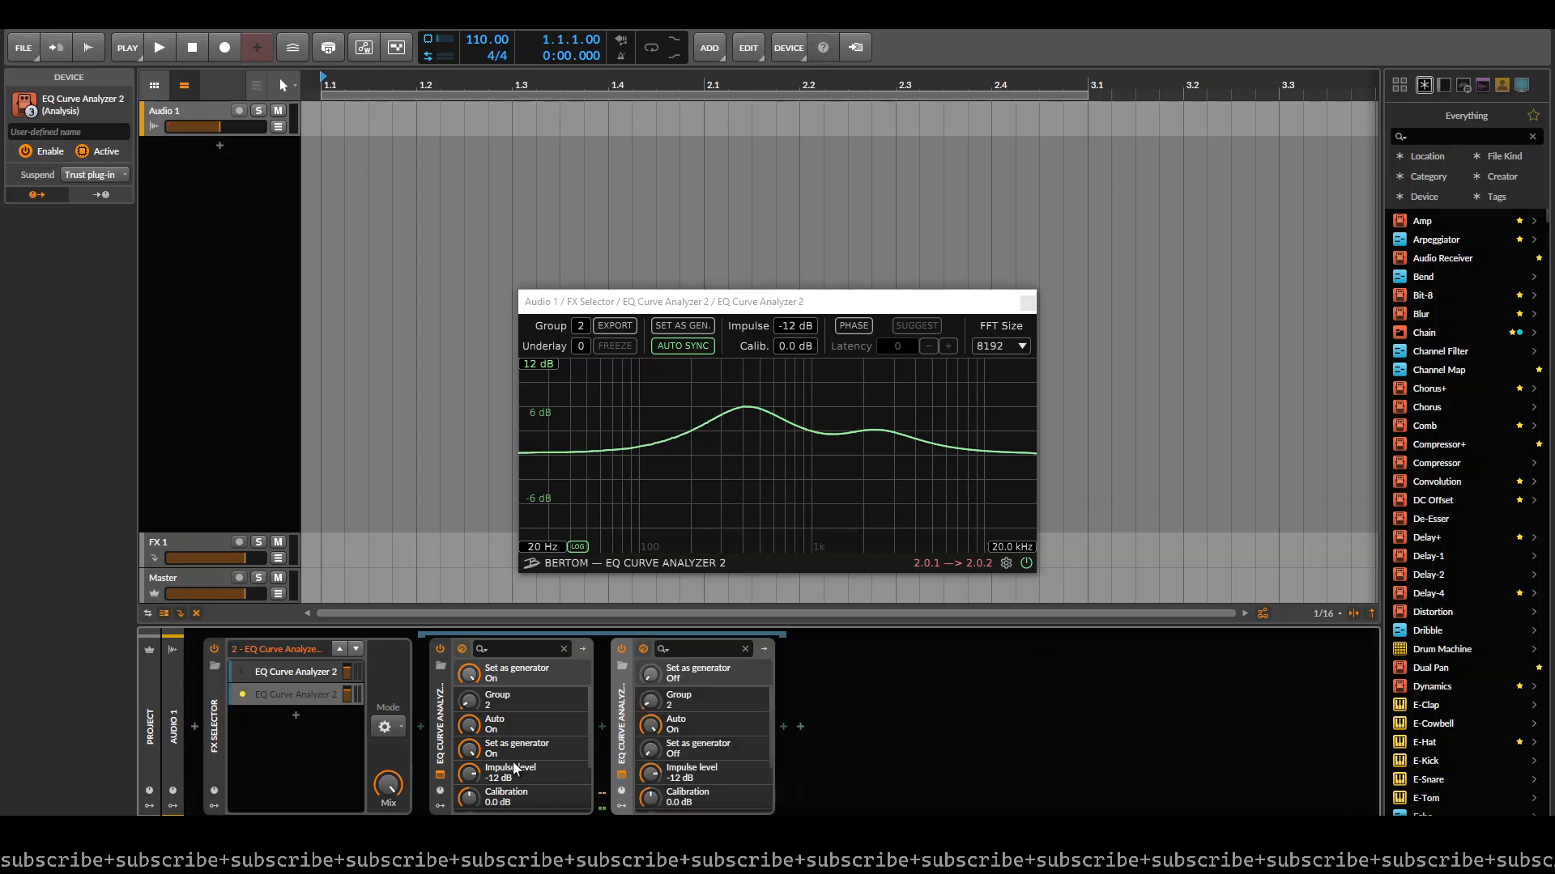
click(438, 709)
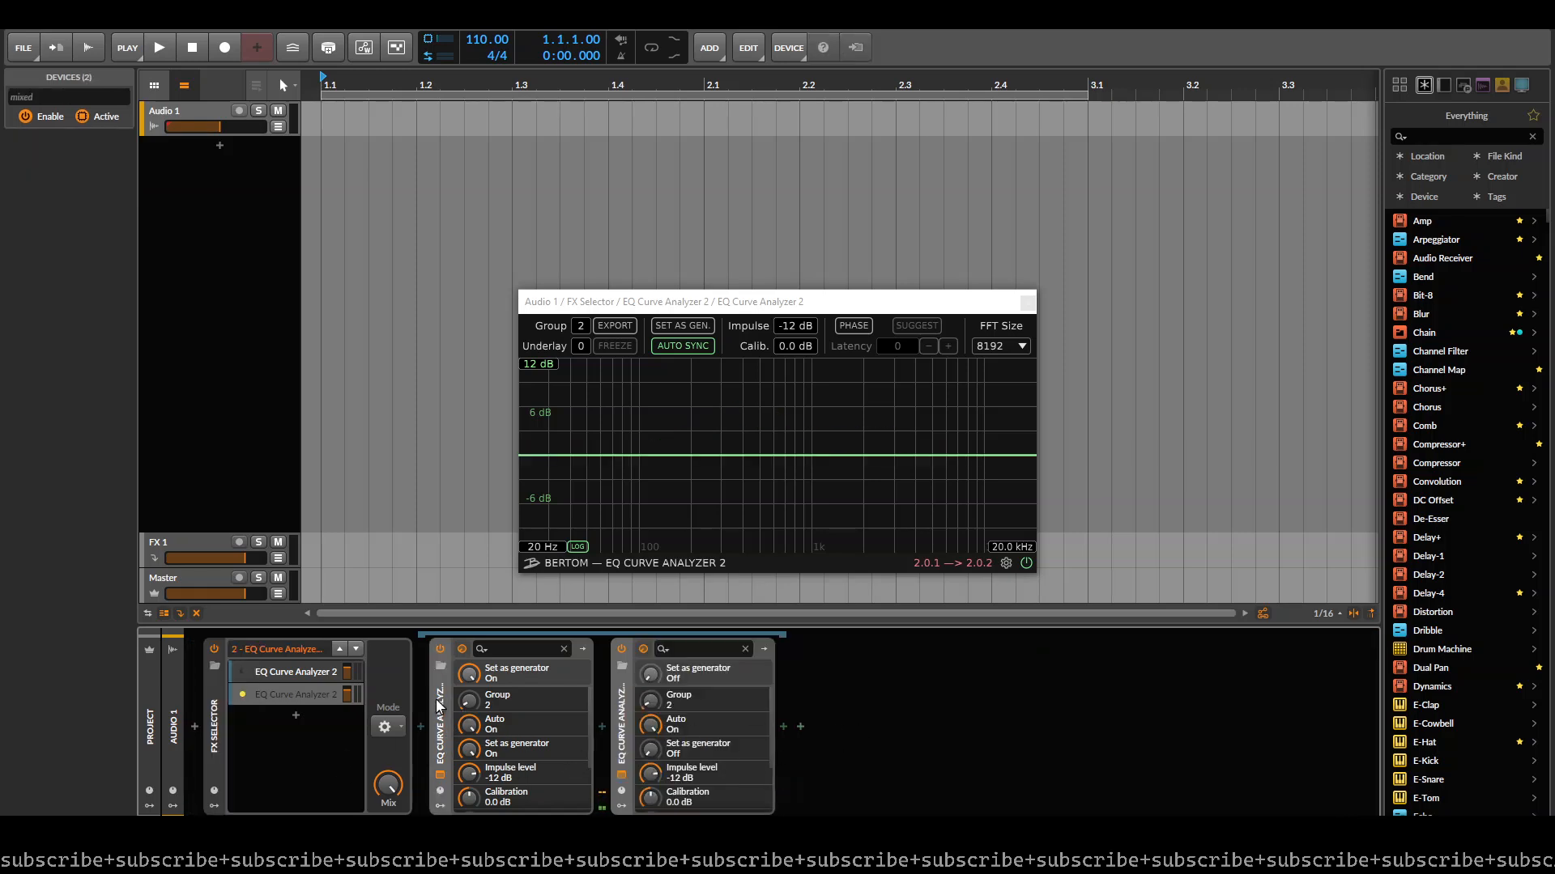
key(Delete)
- Activate the first selector layer and arrange its Spectre and output EQ Curve Analyzer 2 windows side by side
click(308, 687)
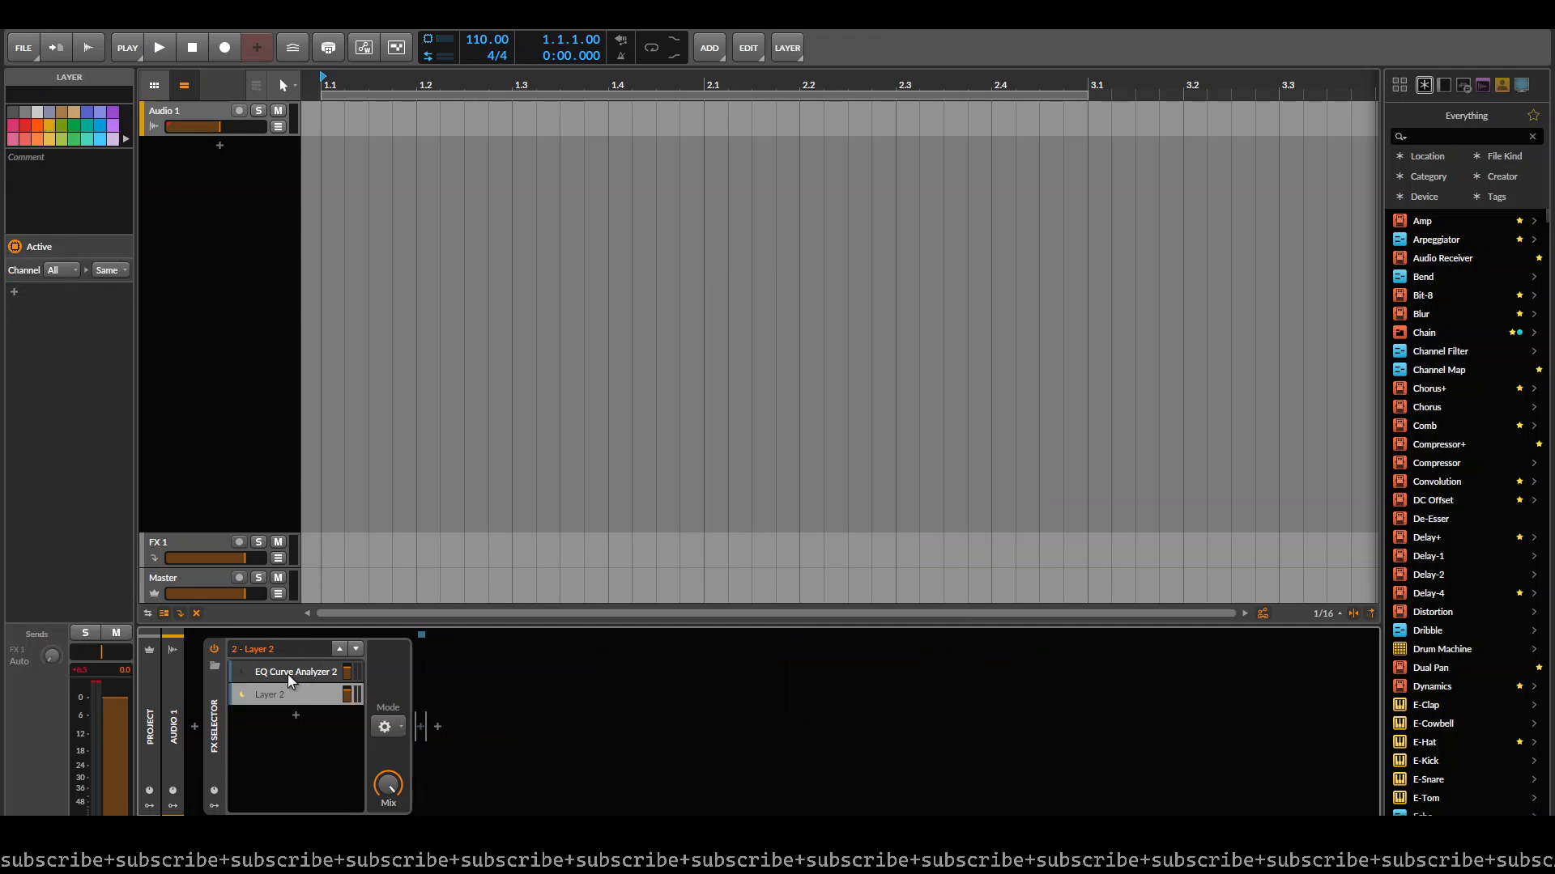
click(623, 774)
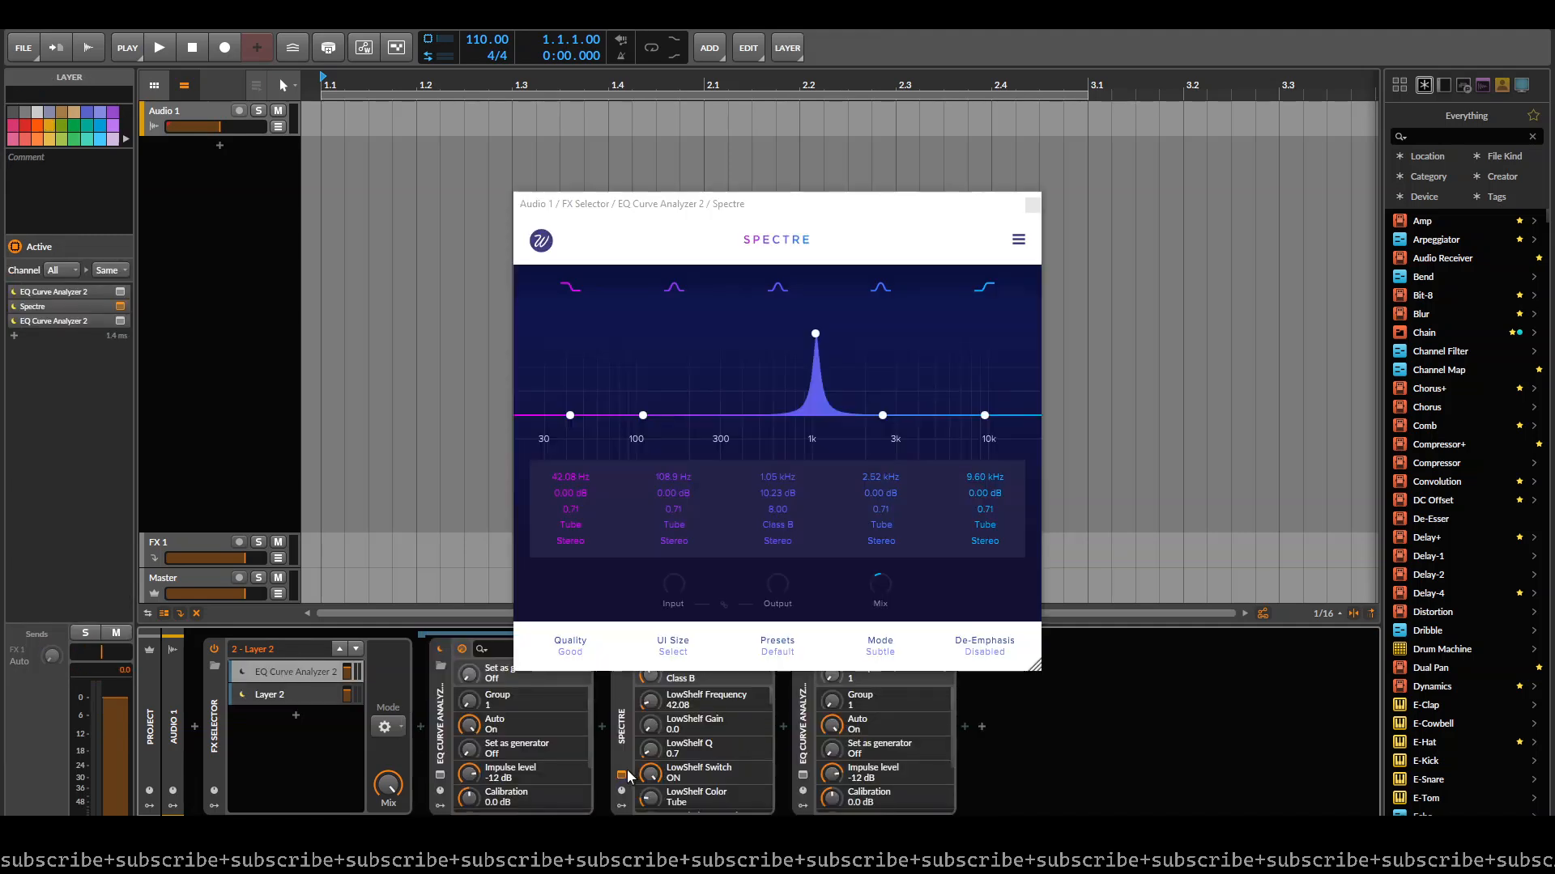
click(804, 778)
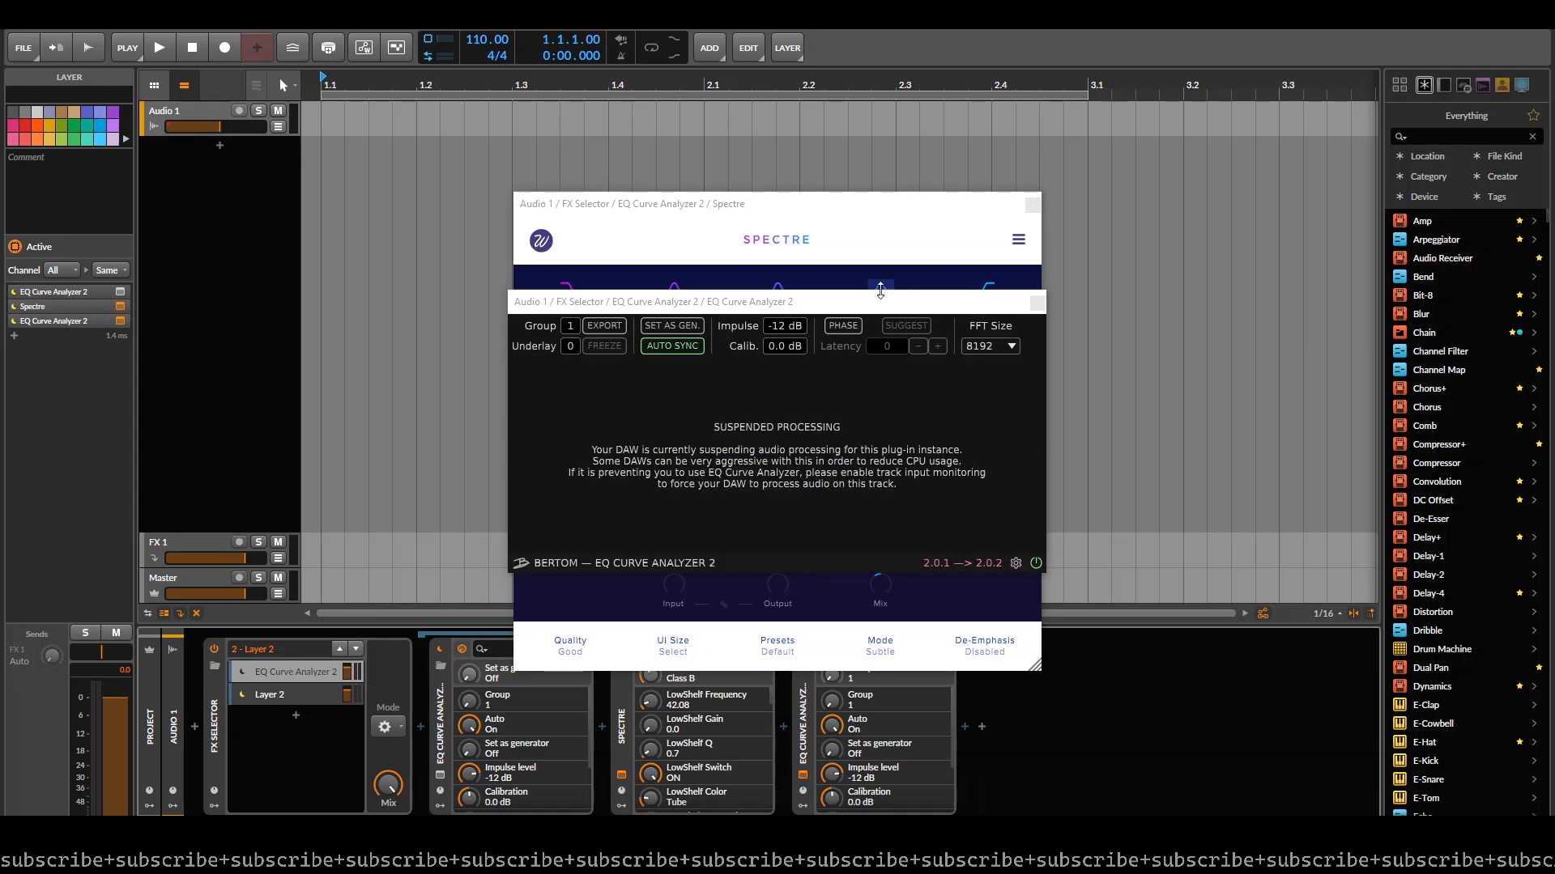
drag(887, 285, 1085, 282)
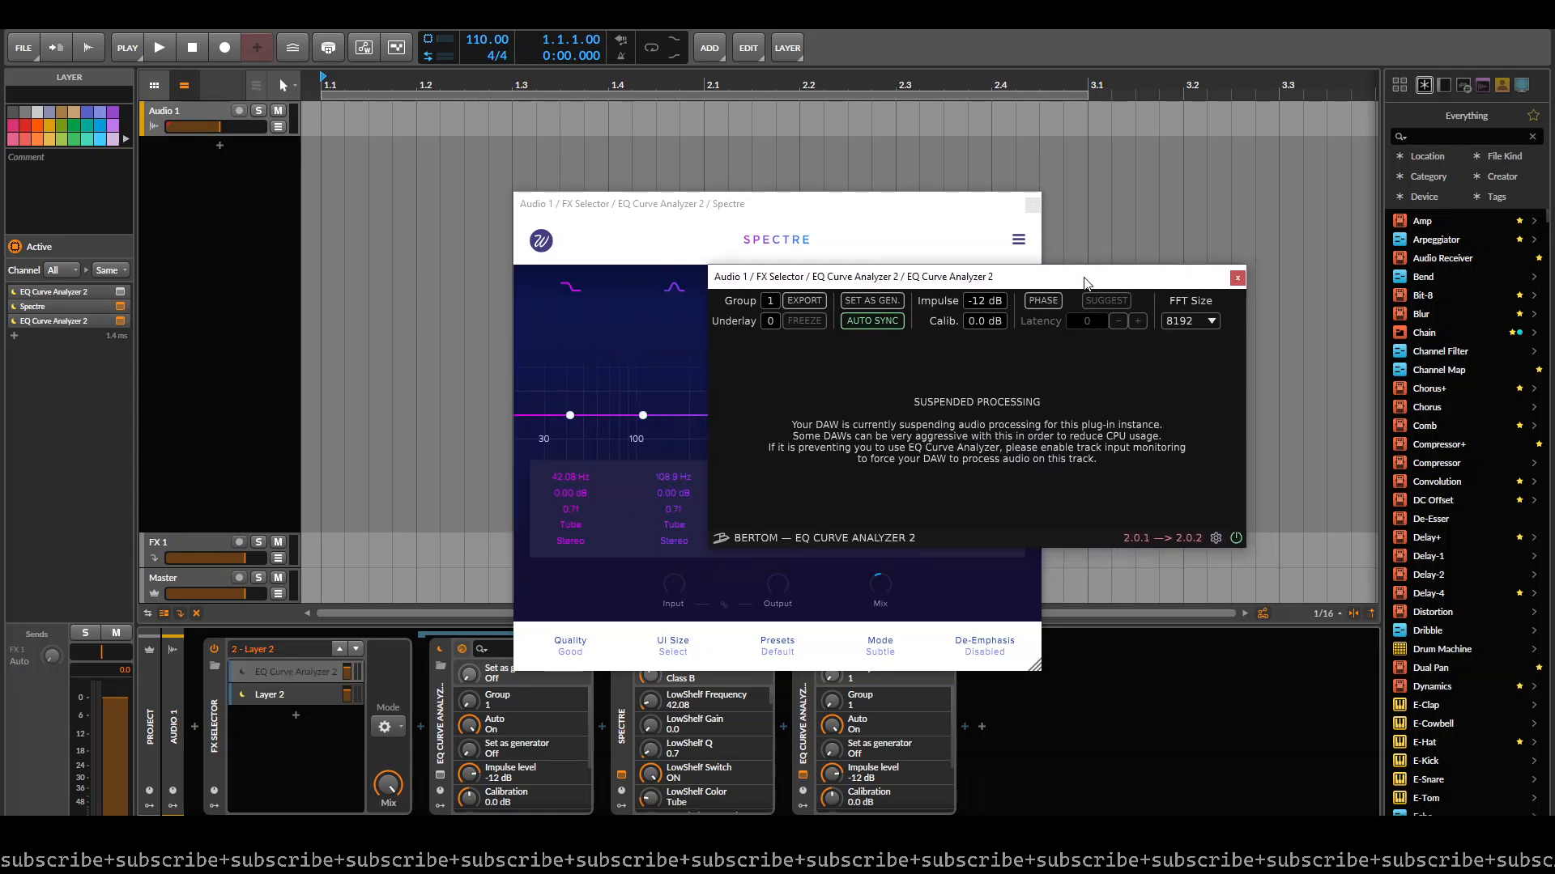
click(340, 648)
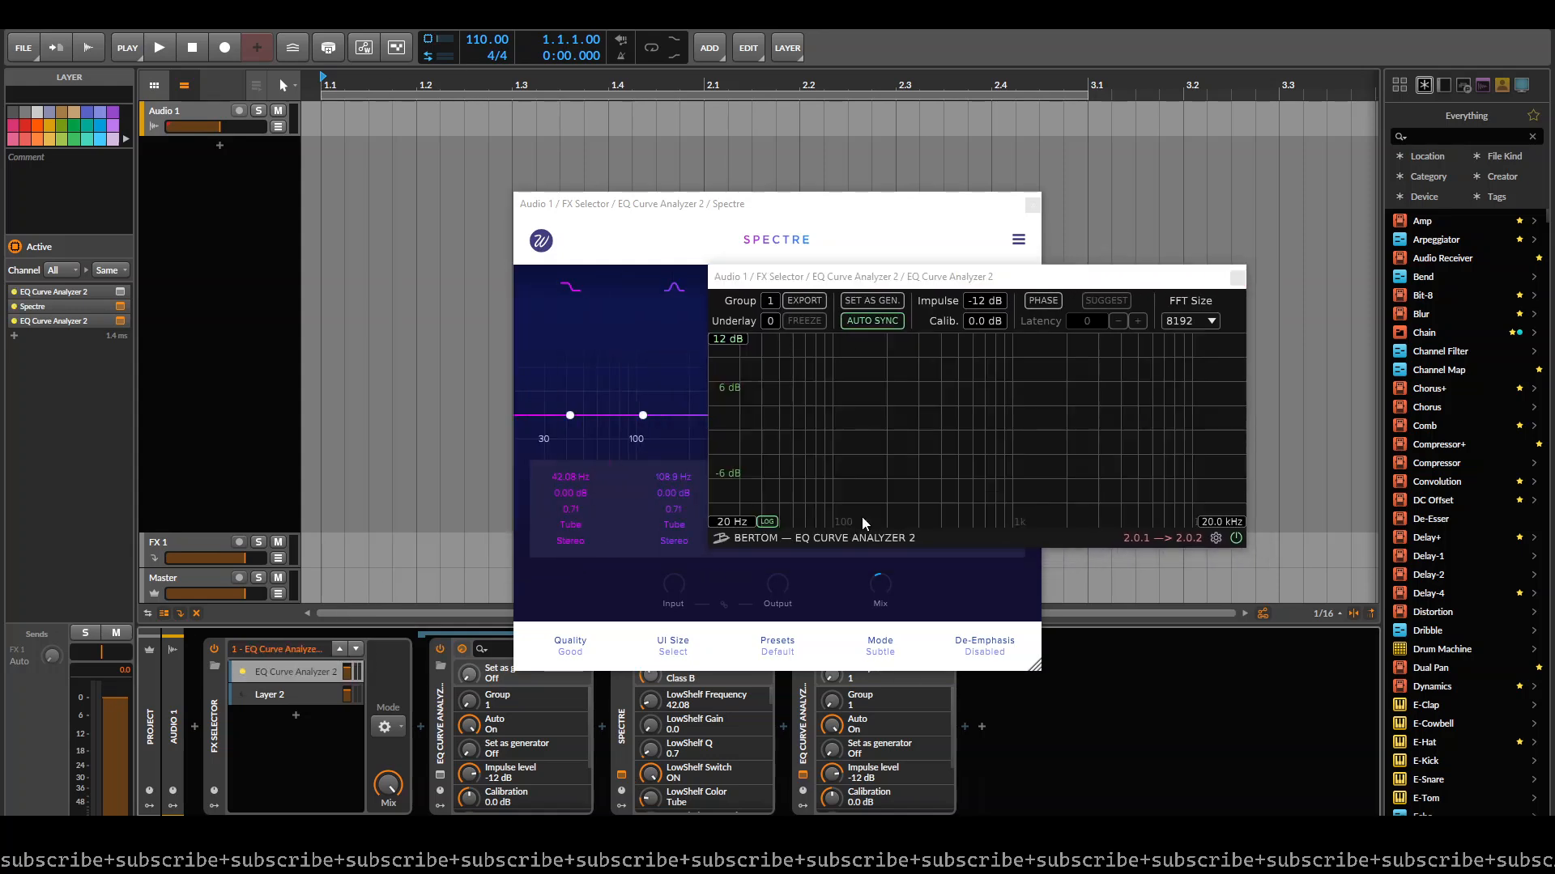
drag(961, 285, 1263, 191)
drag(901, 204, 629, 203)
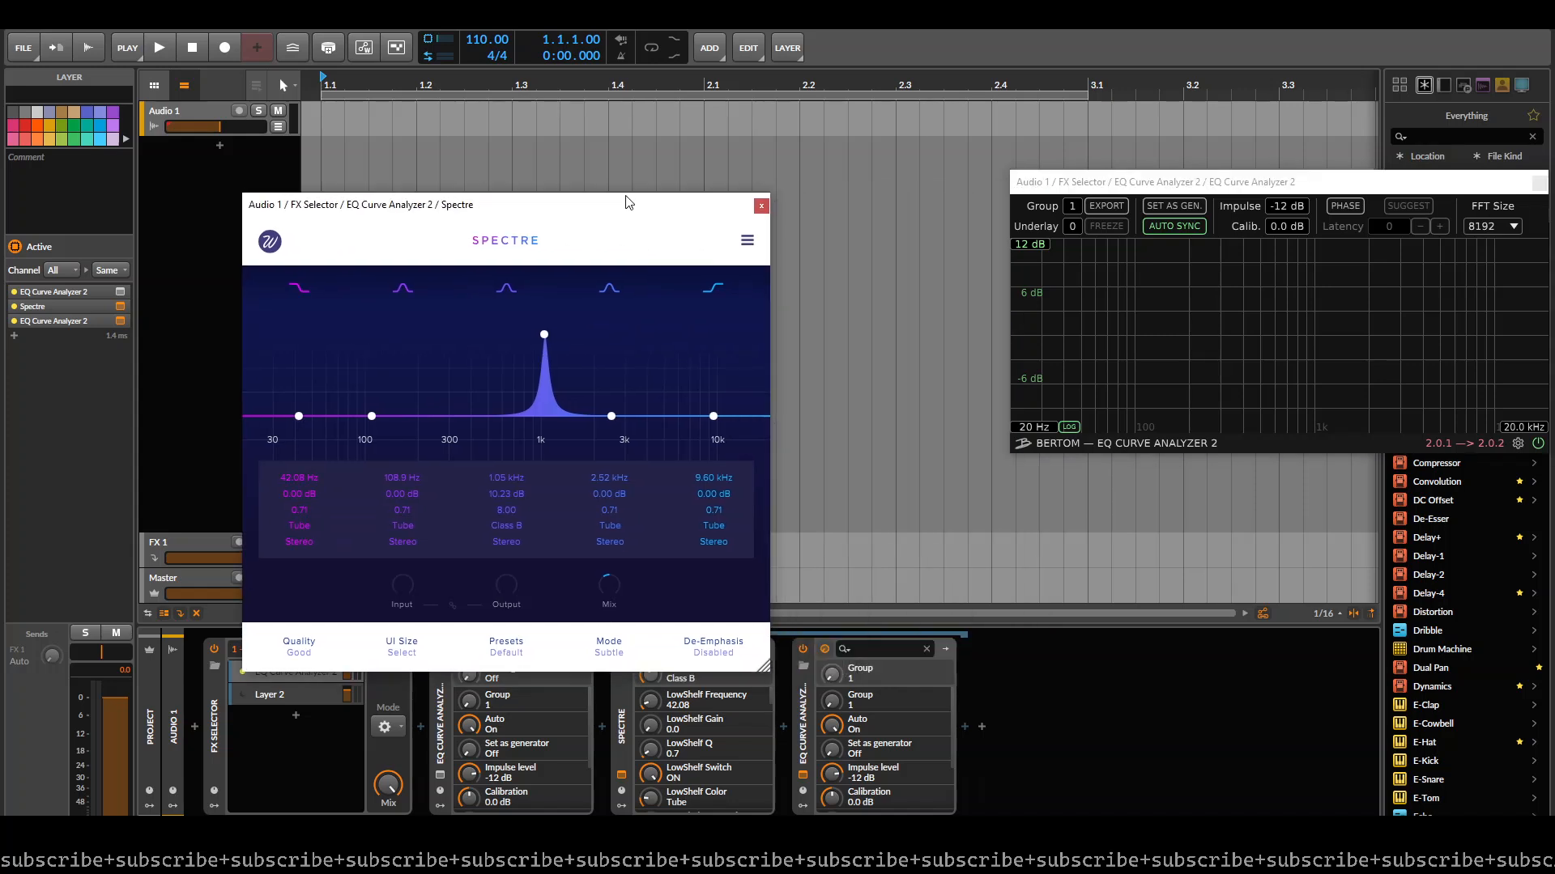
- Raise Spectre's Mix and reshape its Class B band to 2.26 kHz, about 9.56 dB, with a Q of 0.42
drag(606, 578, 723, 280)
drag(544, 334, 603, 341)
scroll(557, 377, down, 10)
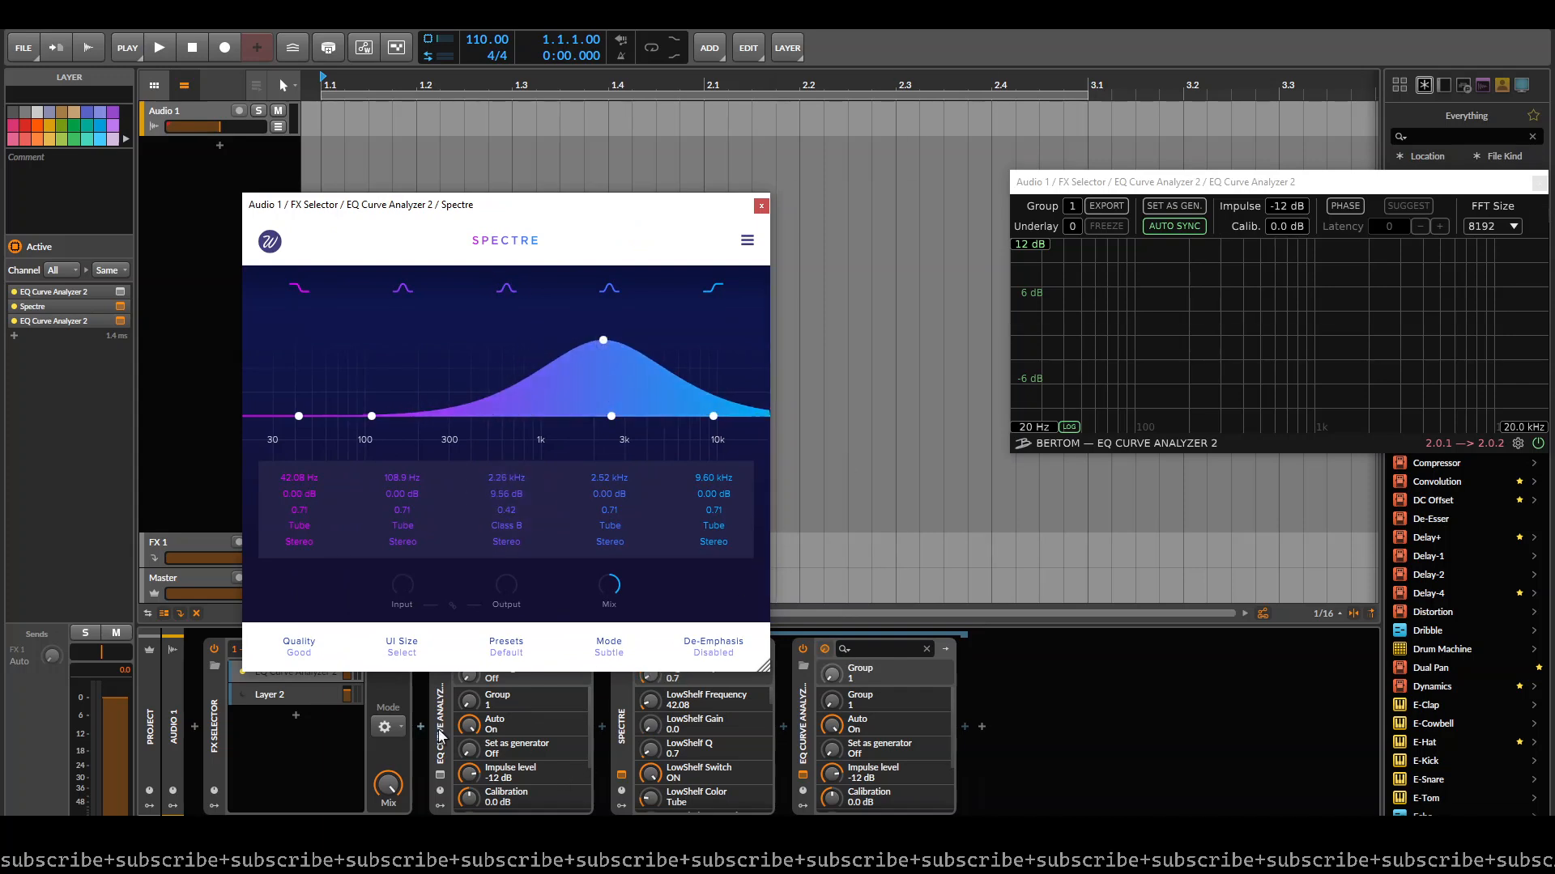
- Set the EQ Curve Analyzer 2 ahead of Spectre as the signal generator and close its window
click(439, 776)
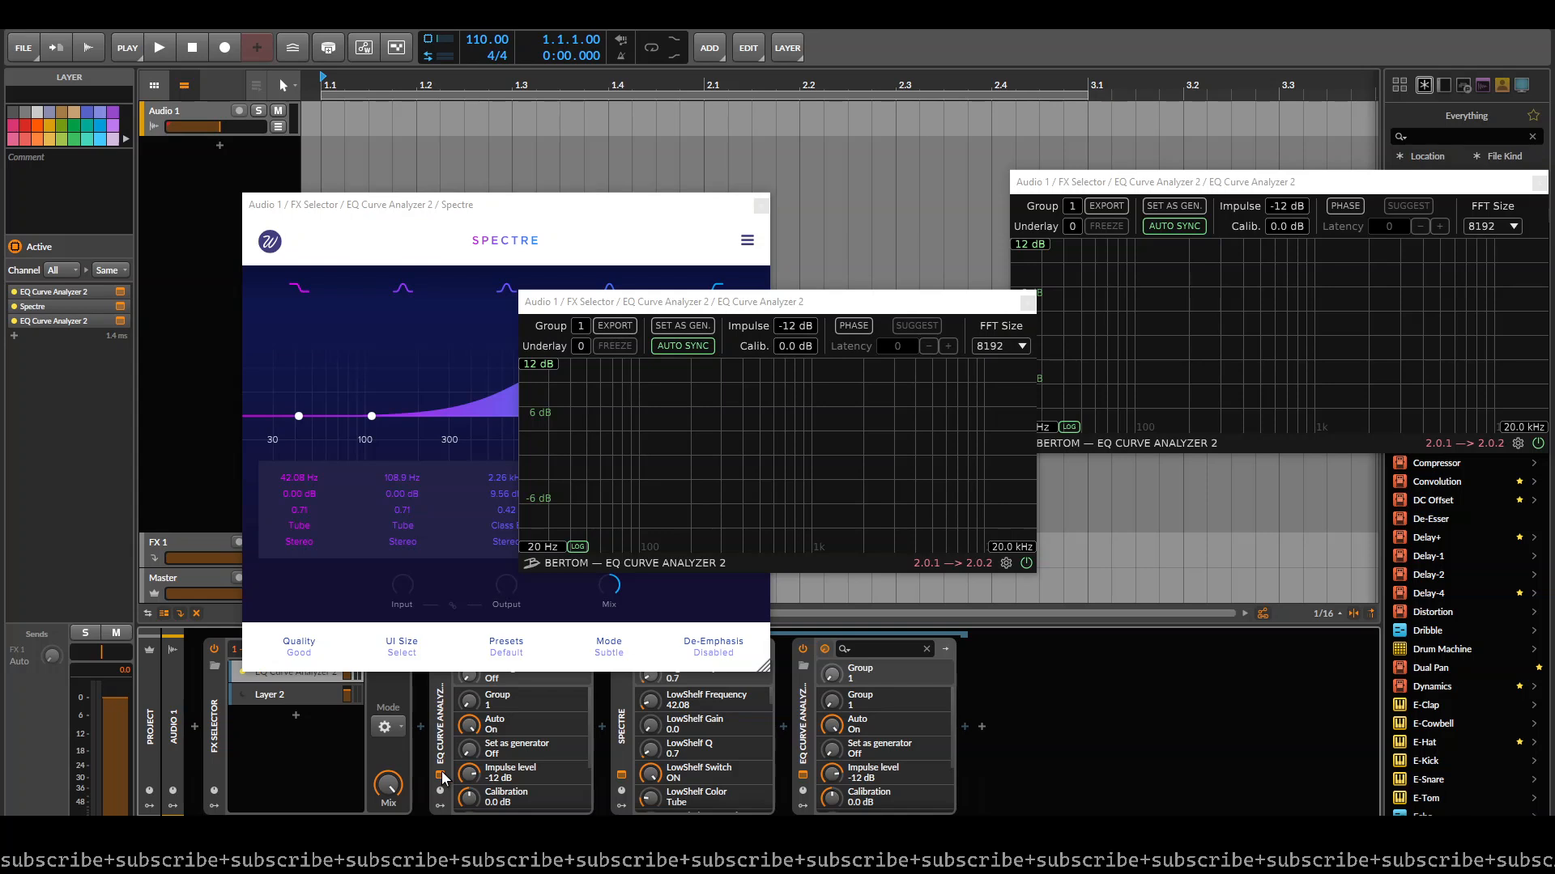
click(696, 327)
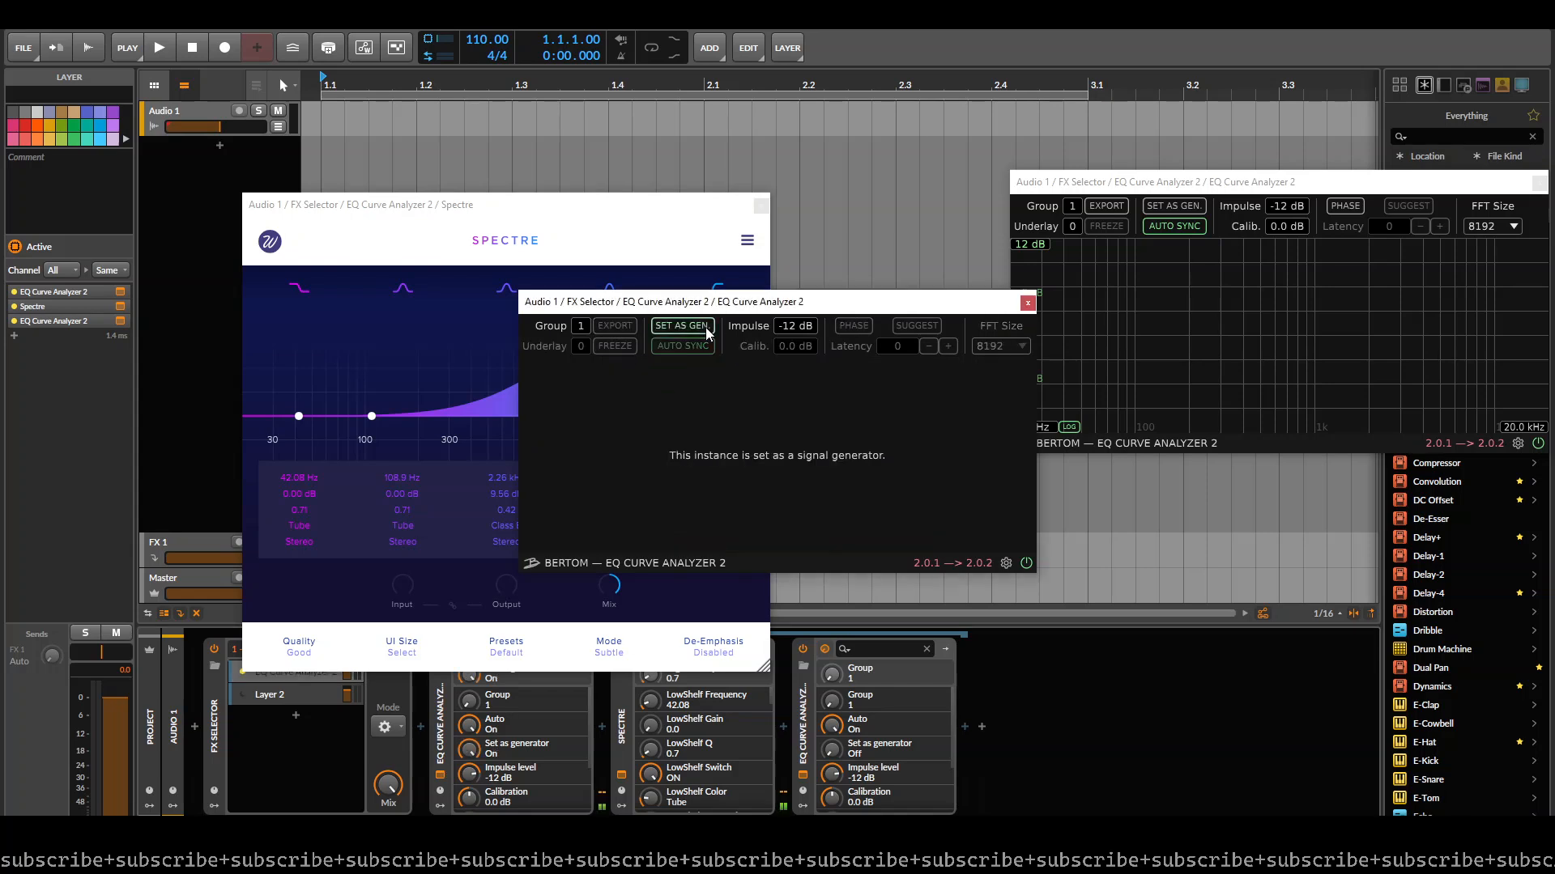
click(1027, 304)
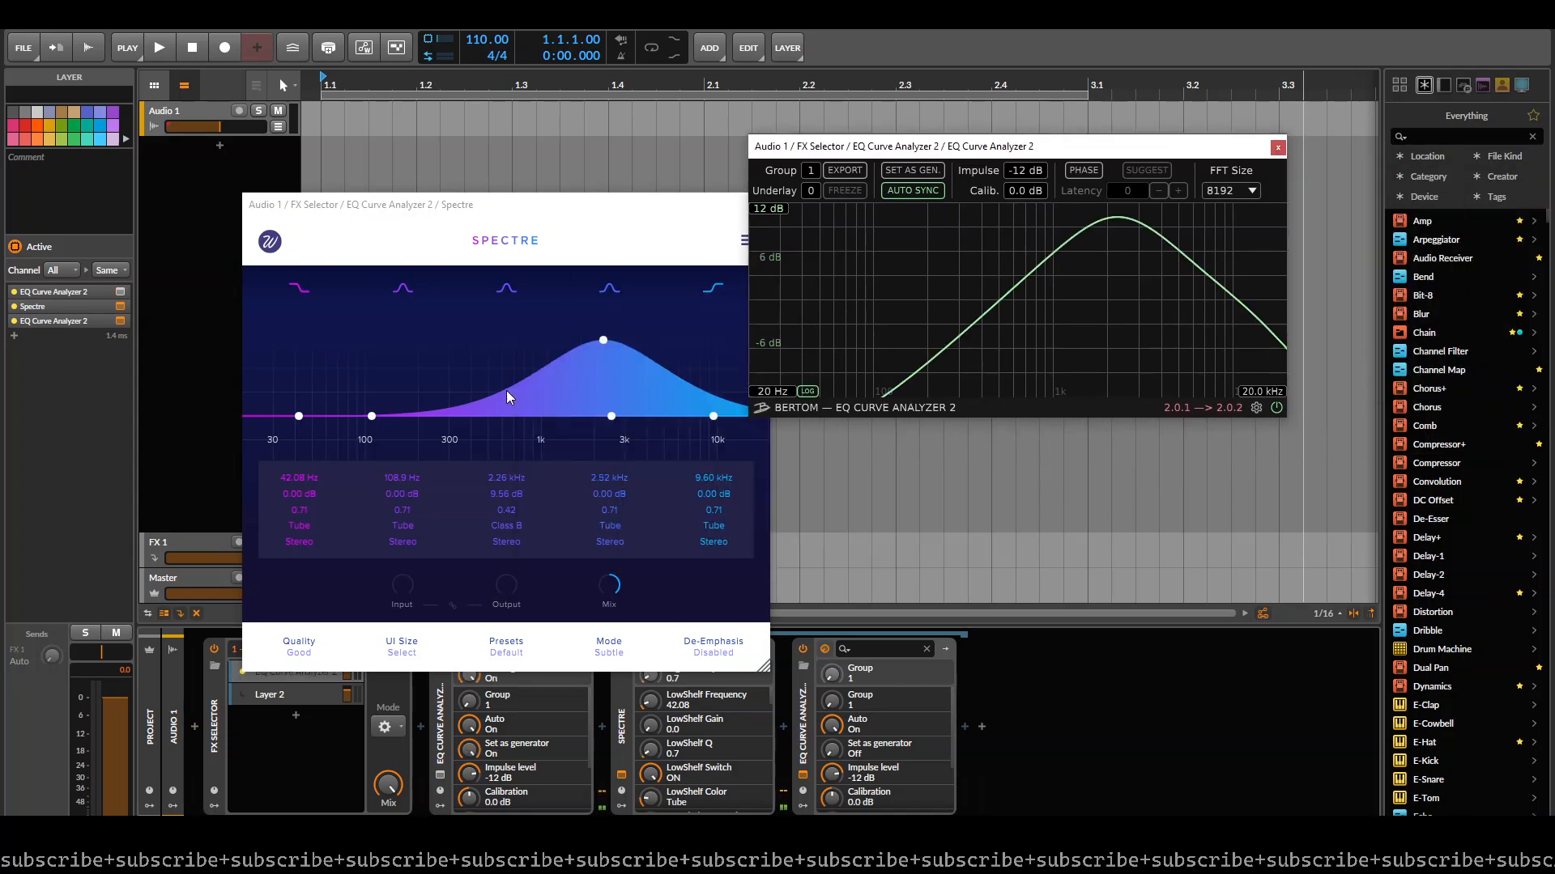
- Reshape Spectre's Class B band to about 1.73 kHz and 9.36 dB with a Q of 0.64
mouse_move(598, 354)
mouse_down()
mouse_move(584, 343)
mouse_move(494, 390)
mouse_move(561, 332)
mouse_move(602, 340)
mouse_move(372, 350)
mouse_move(706, 352)
mouse_move(591, 352)
mouse_up()
scroll(557, 335, down, 5)
scroll(557, 335, up, 10)
scroll(590, 358, down, 6)
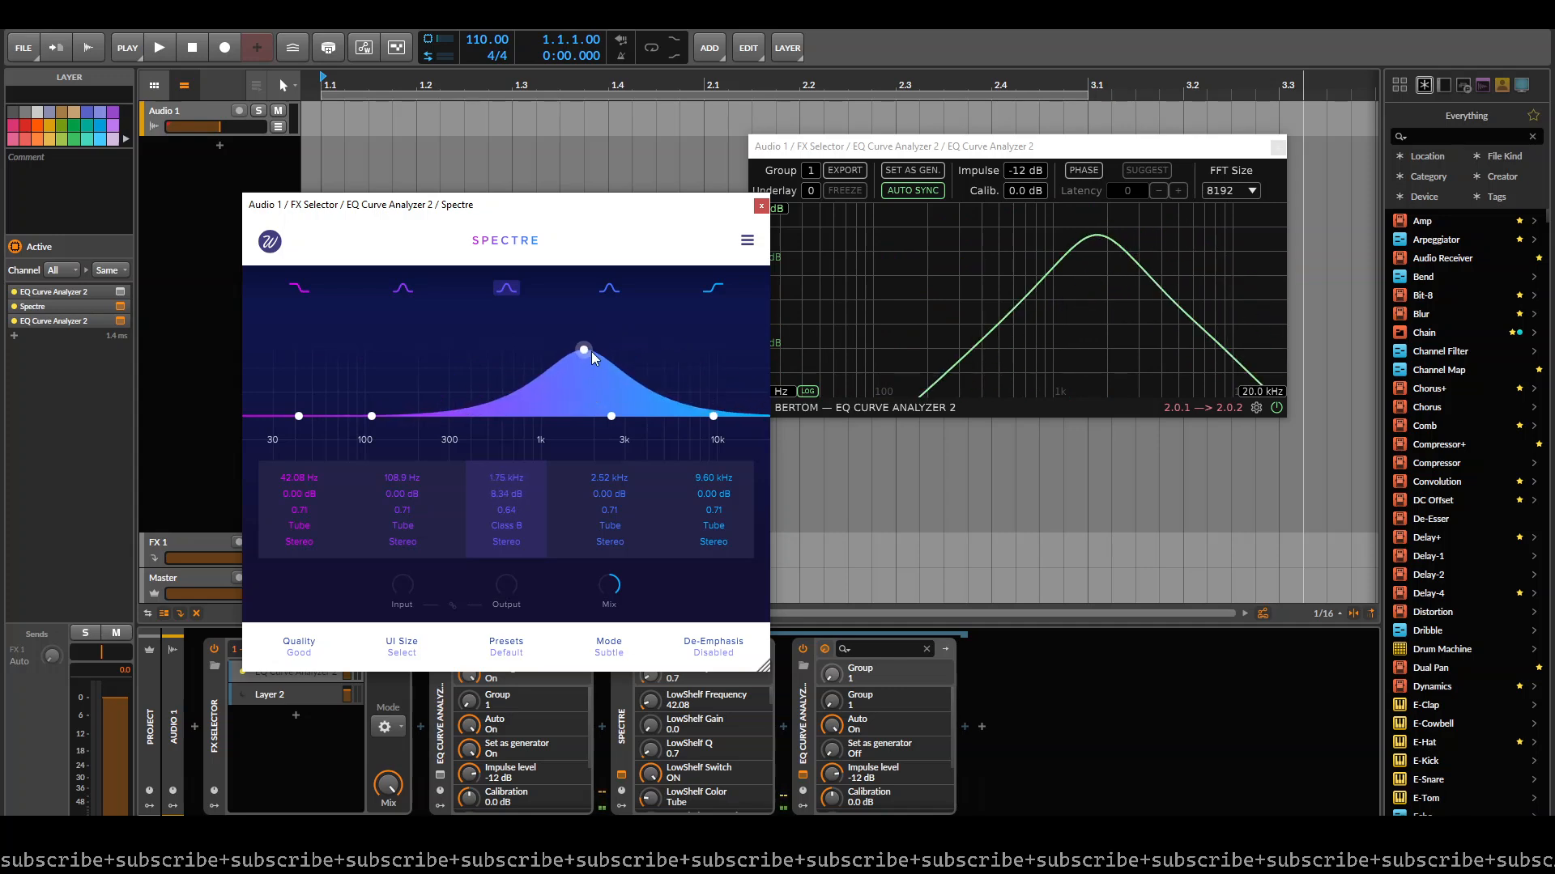
drag(591, 351, 588, 352)
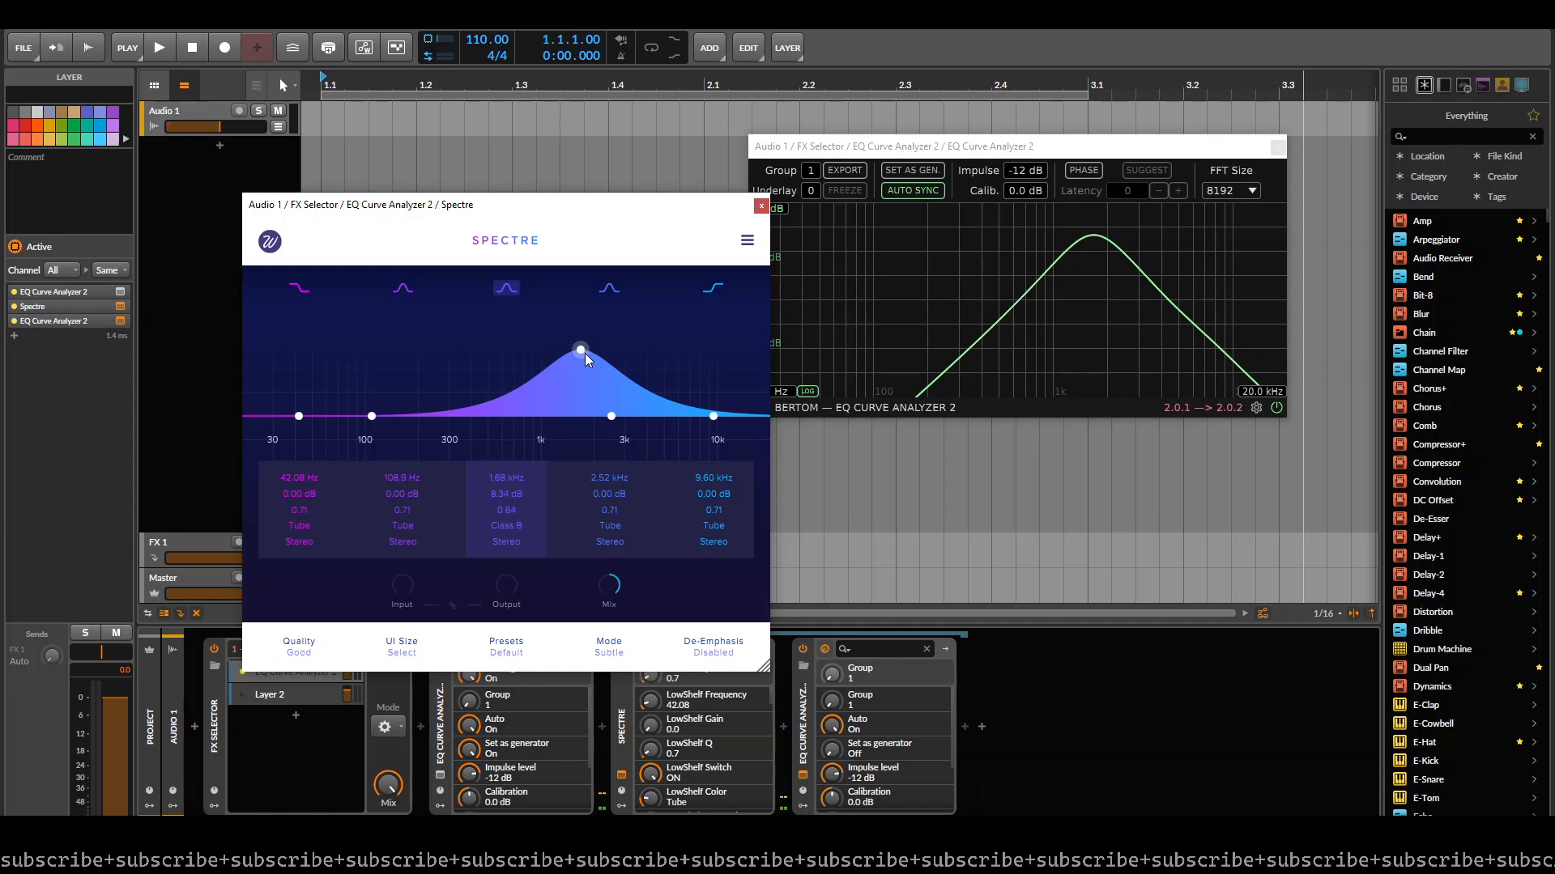
mouse_move(580, 357)
mouse_down()
mouse_move(537, 348)
mouse_move(586, 346)
mouse_up()
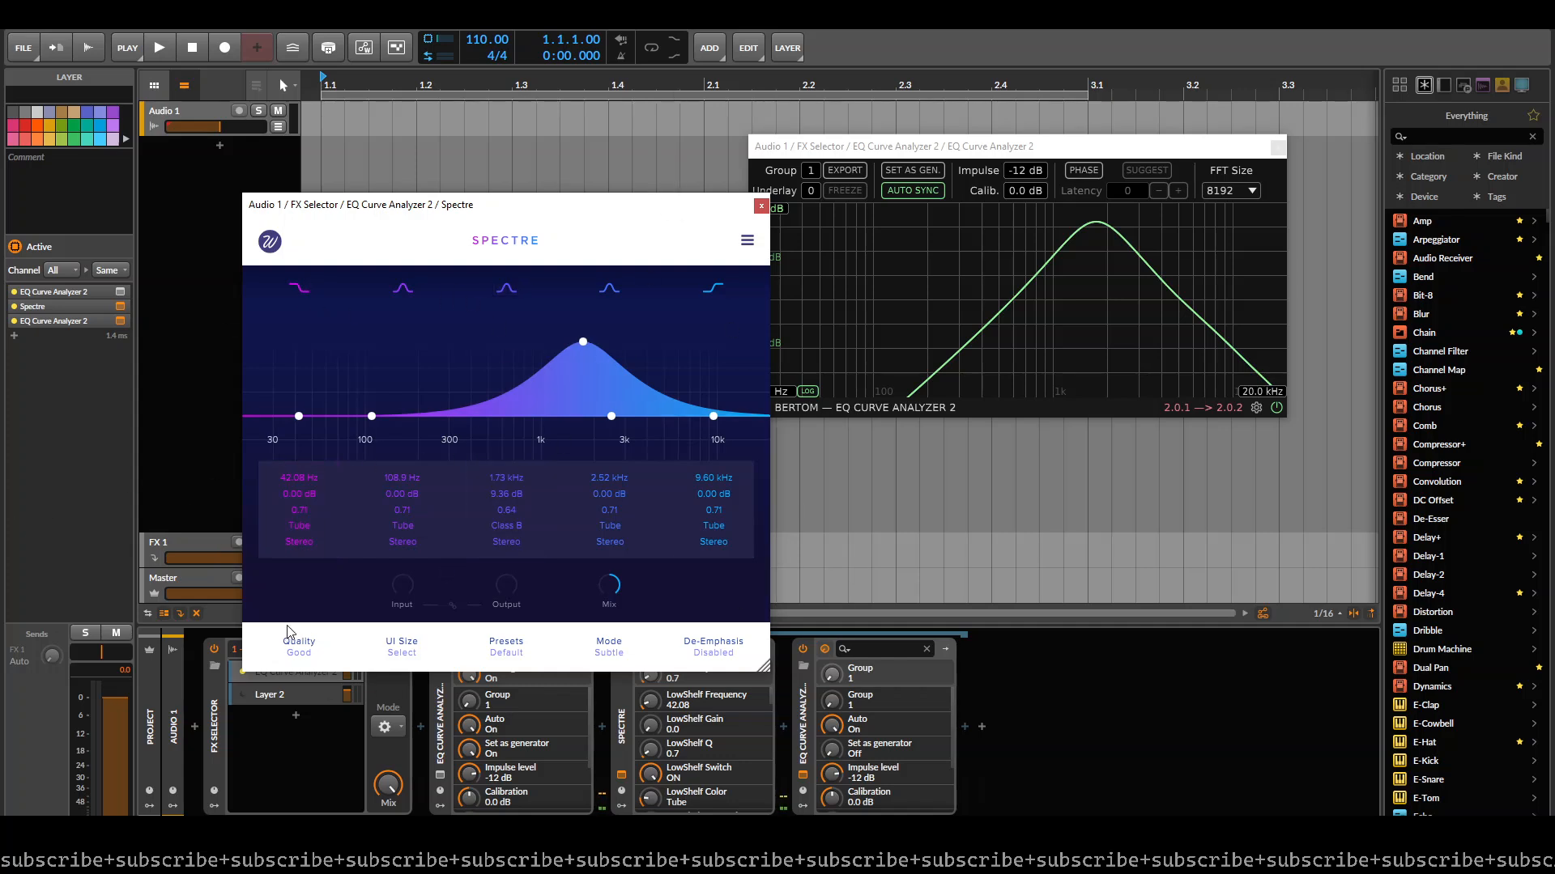
- Move Spectre's Class B band to about 4.35 kHz and 10.07 dB, and switch the high shelf off and on again
click(594, 656)
click(408, 635)
drag(583, 343, 653, 335)
click(711, 289)
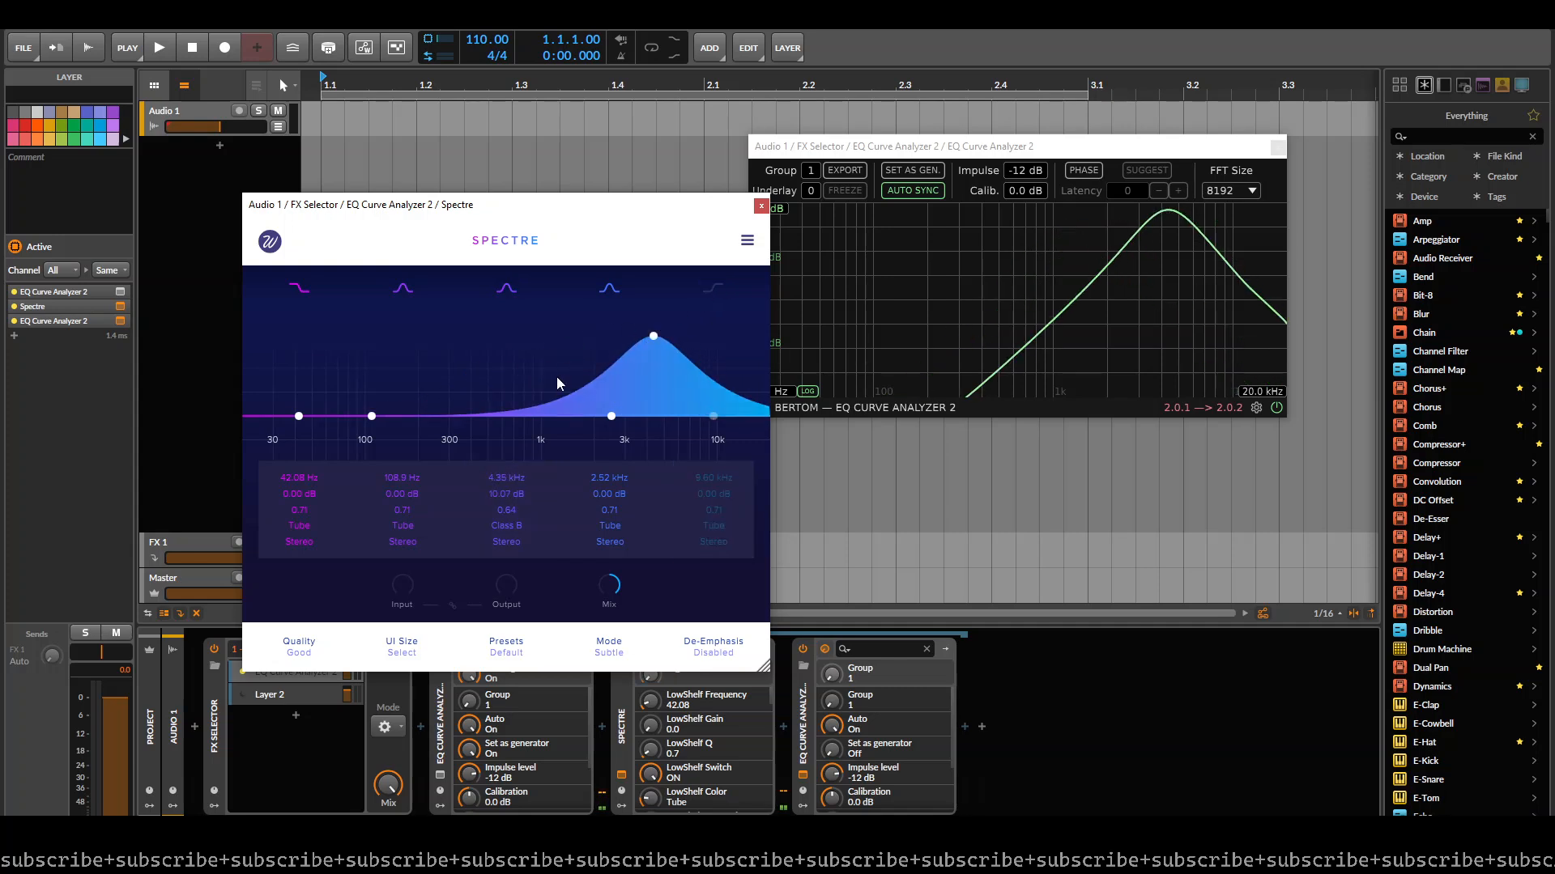
click(711, 290)
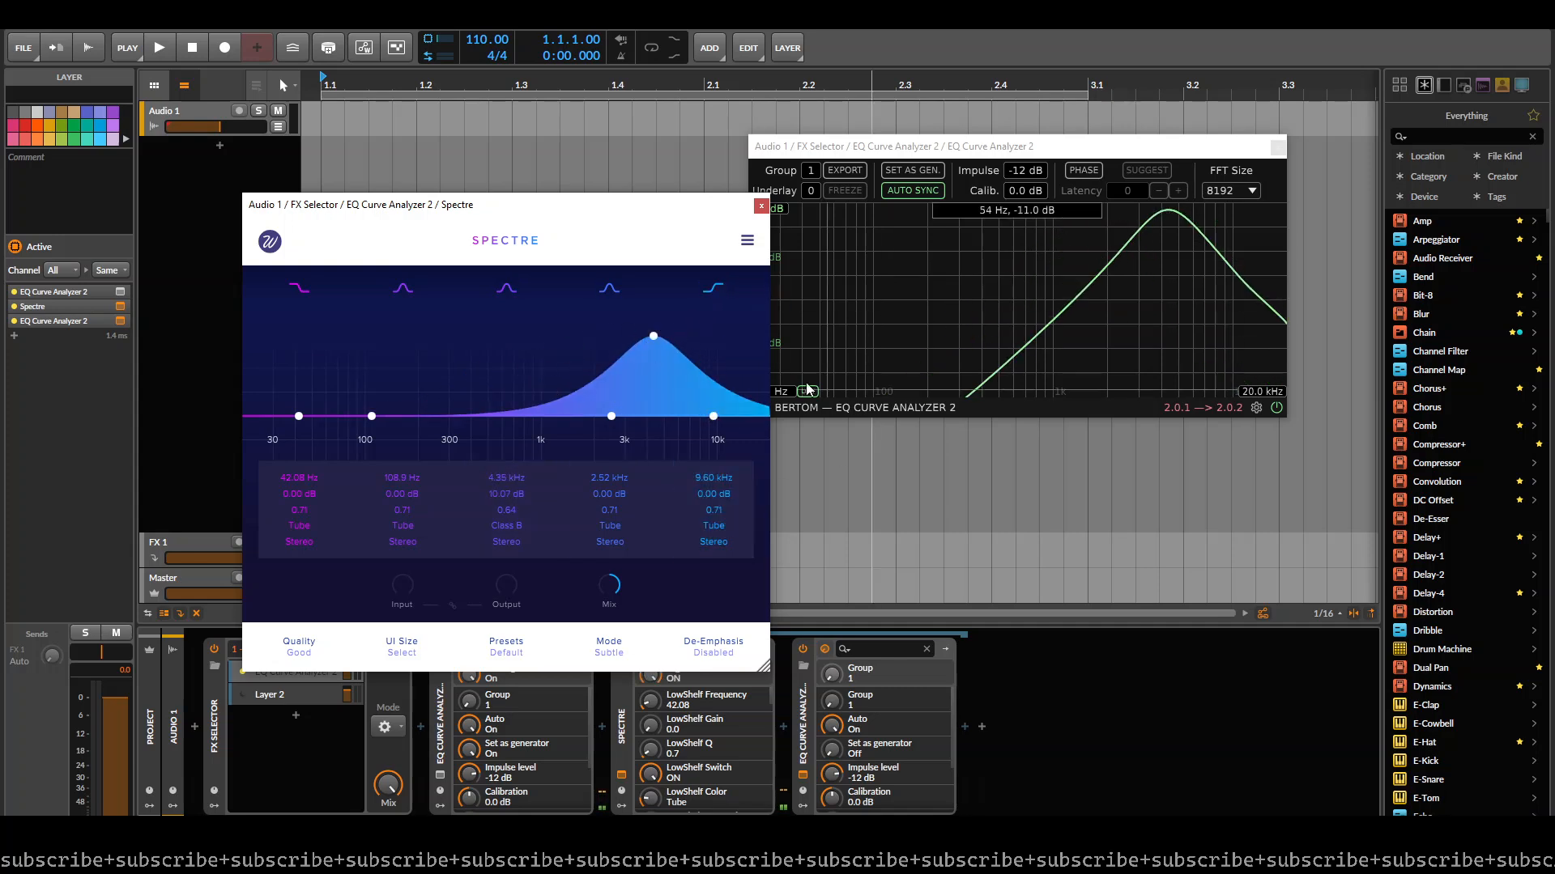
- Flatten Spectre's Class B band at 228.7 Hz and shape the high shelf to about 4.26 kHz and 6.71 dB
drag(652, 336, 428, 421)
drag(713, 416, 657, 350)
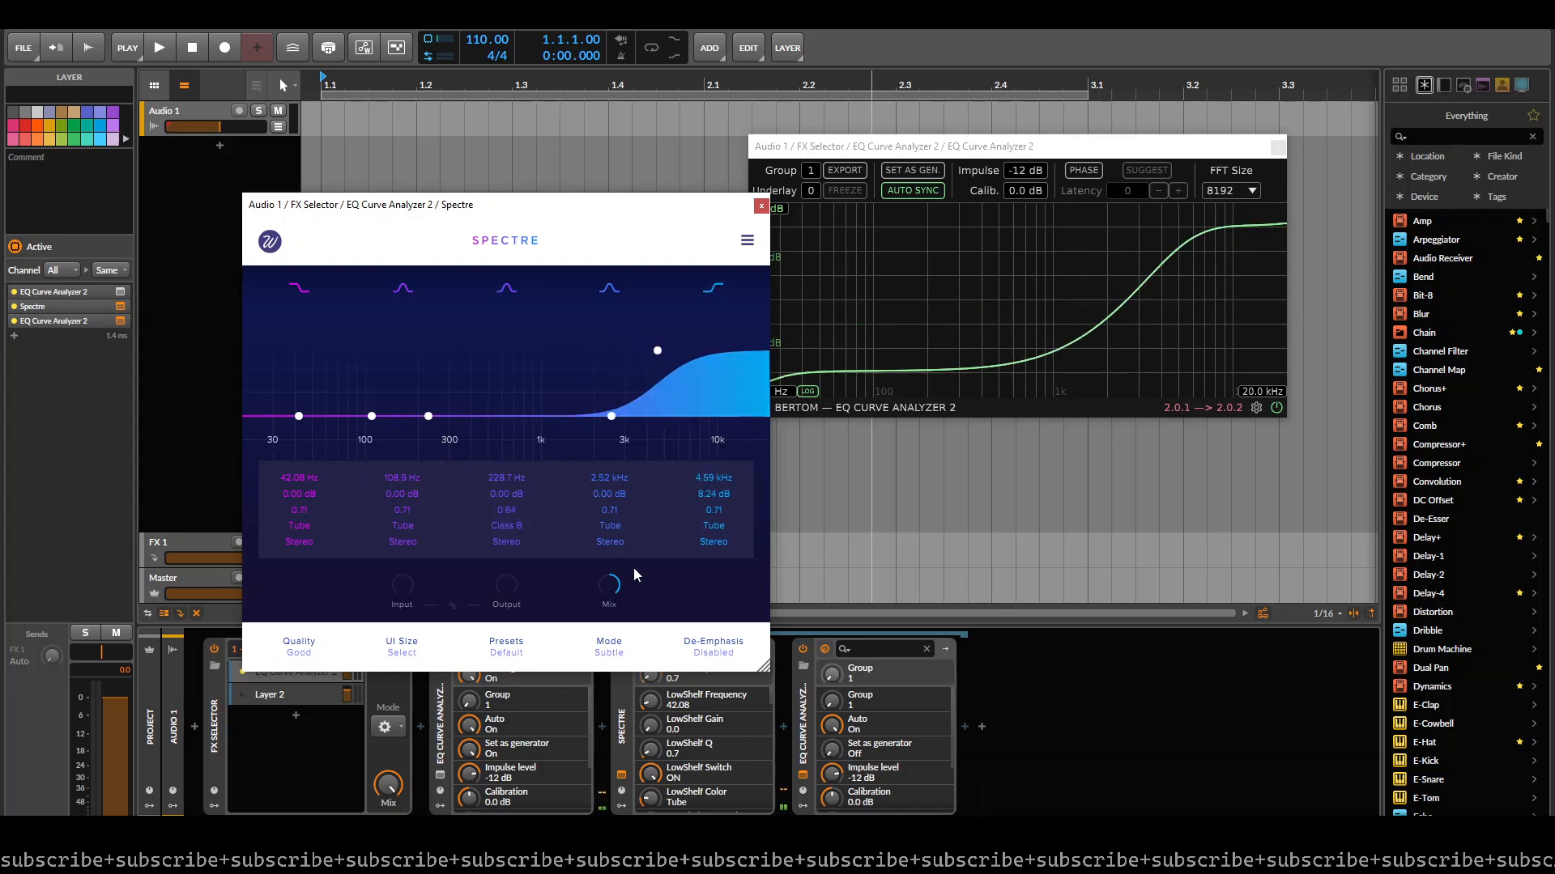
mouse_move(654, 362)
mouse_down()
mouse_move(619, 348)
mouse_move(643, 380)
mouse_move(672, 370)
mouse_move(659, 371)
mouse_up()
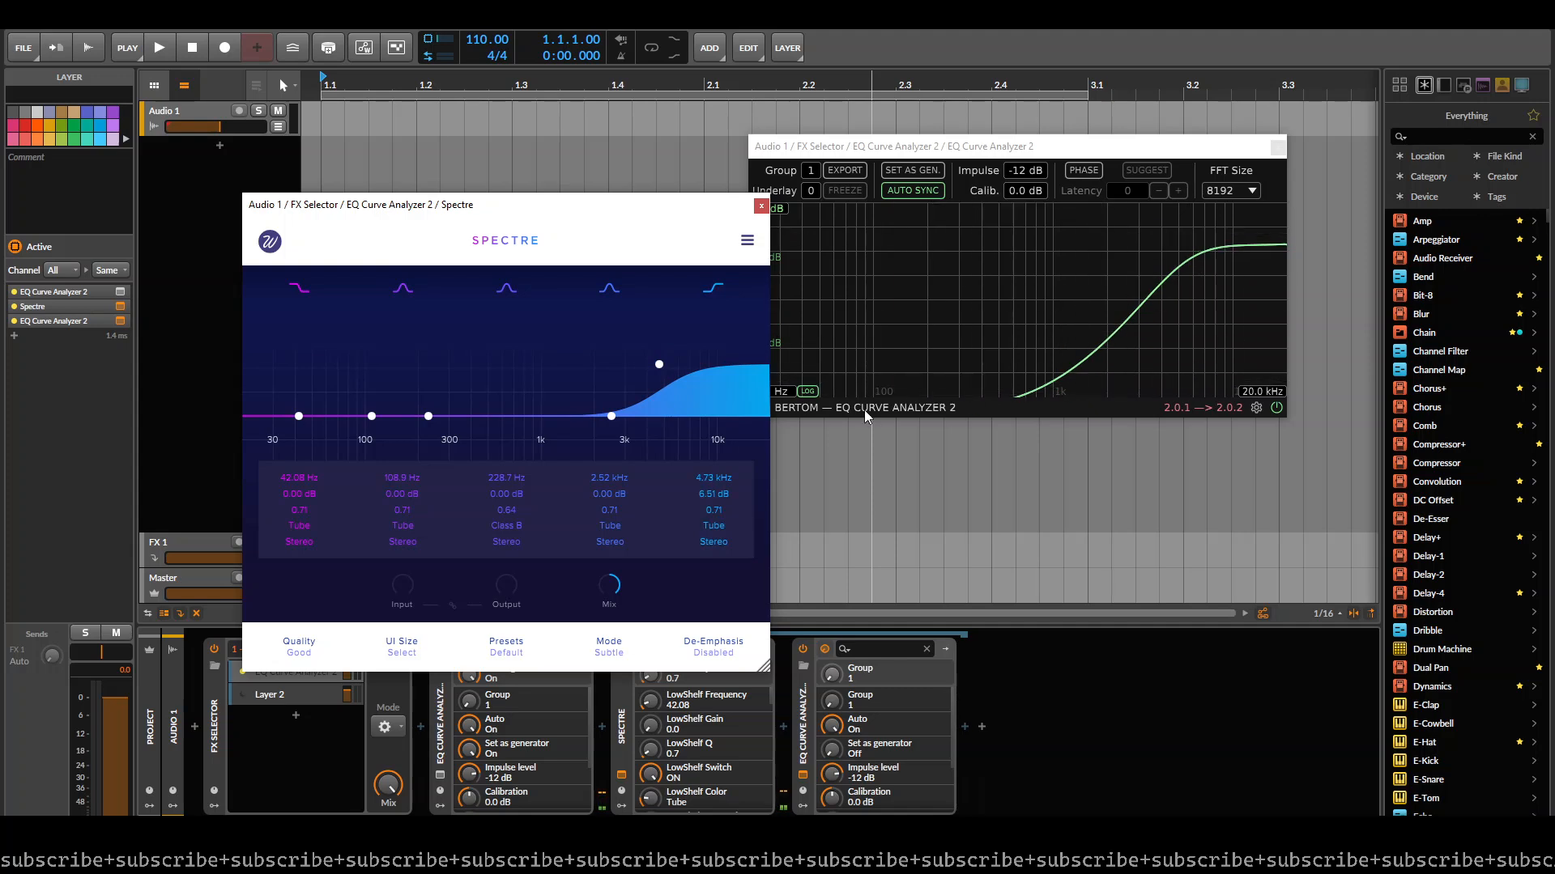
drag(659, 365, 651, 326)
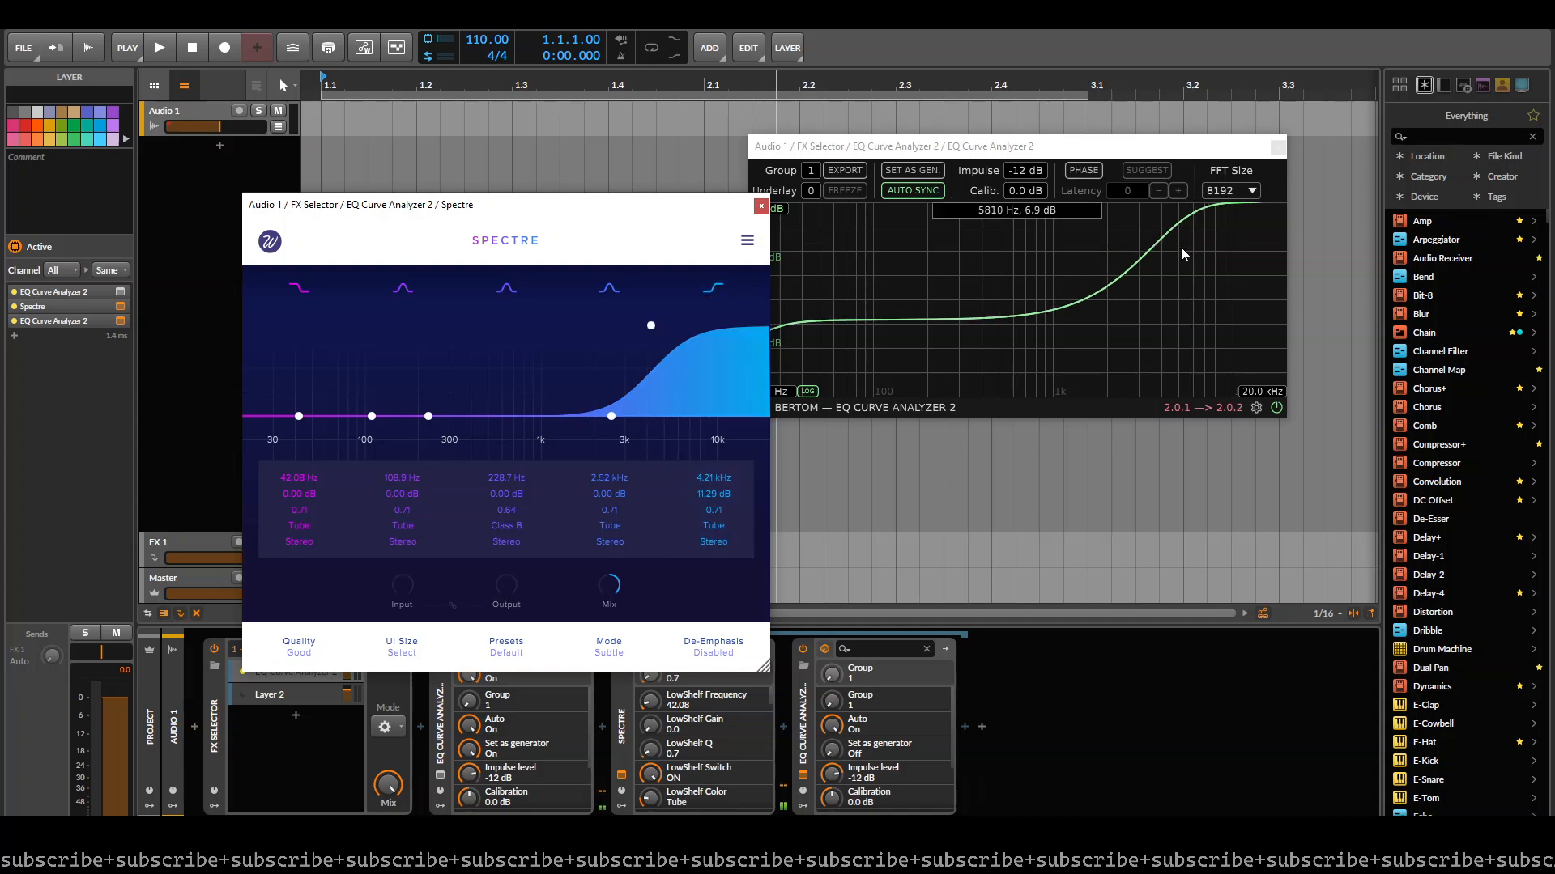
drag(651, 326, 629, 389)
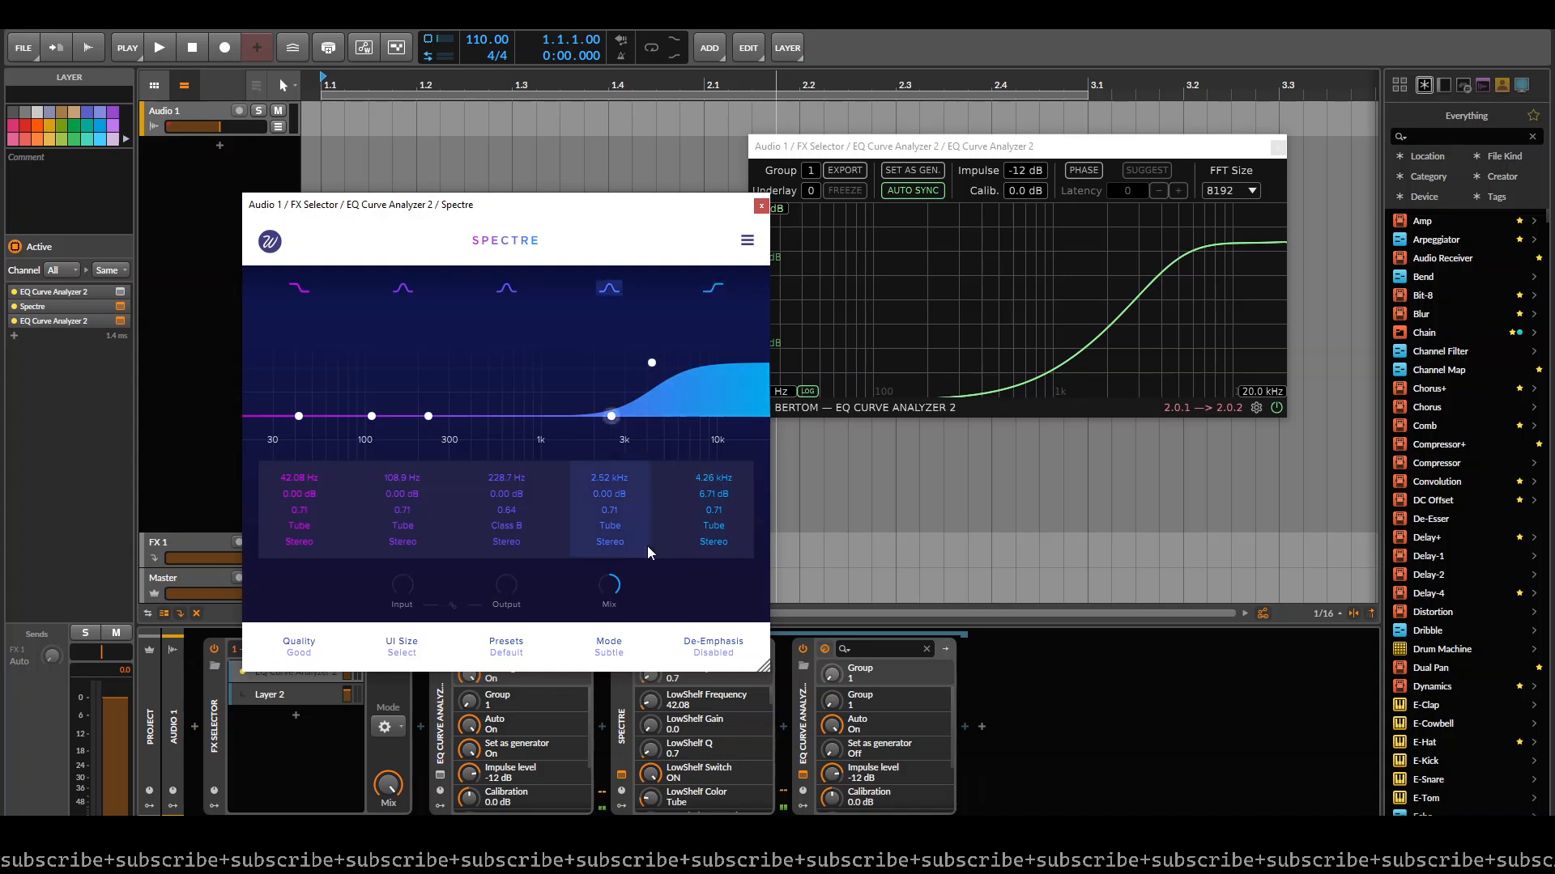
- Replace Spectre with a Filter+ device between the two EQ Curve Analyzer 2 devices
click(619, 731)
key(Delete)
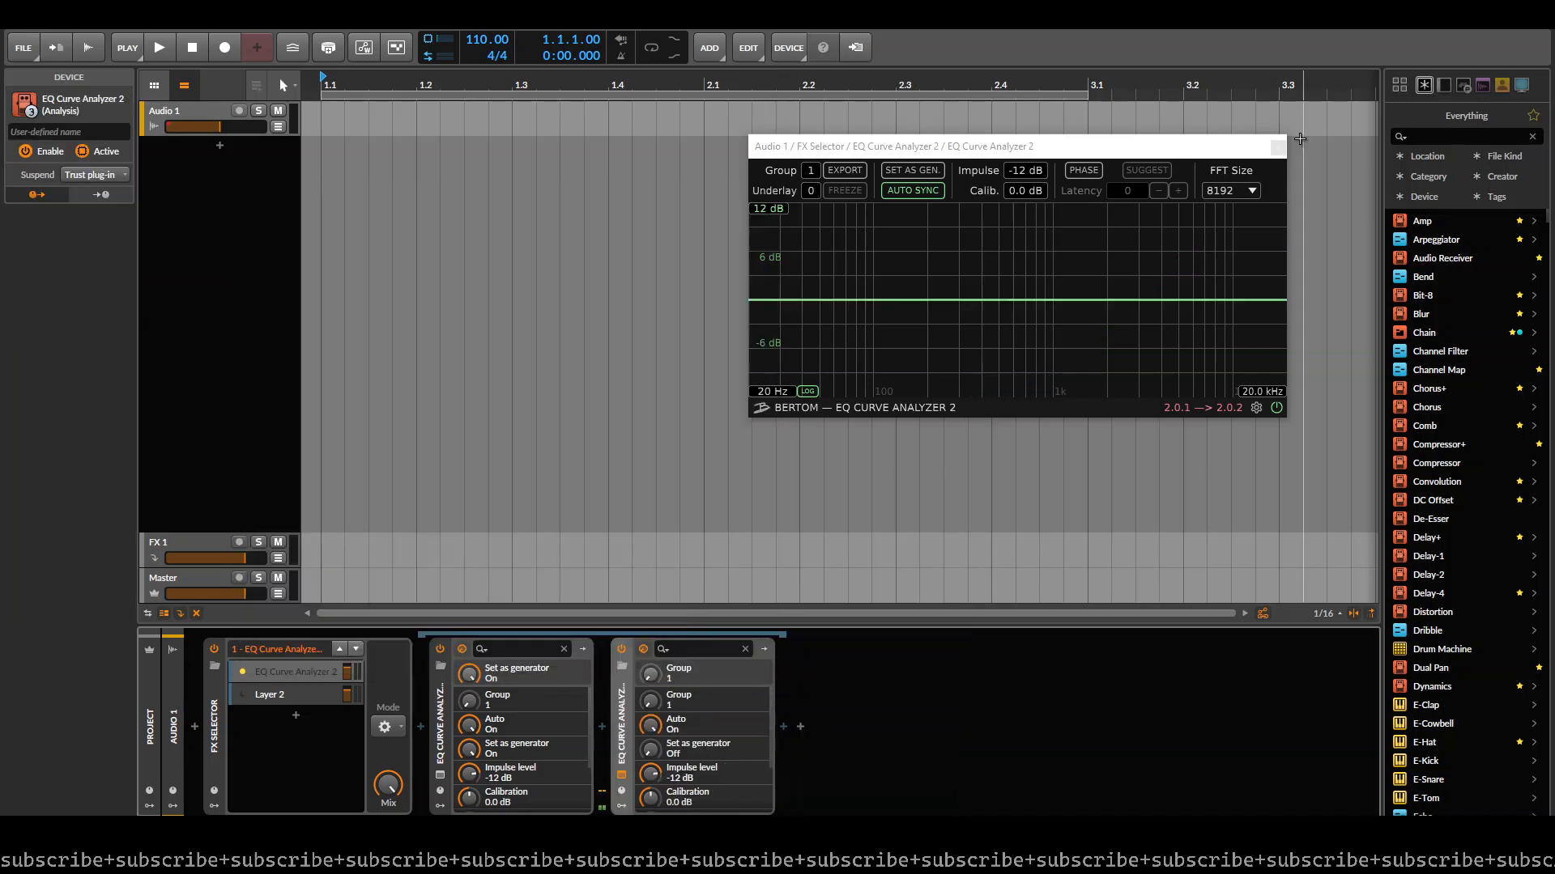
click(601, 732)
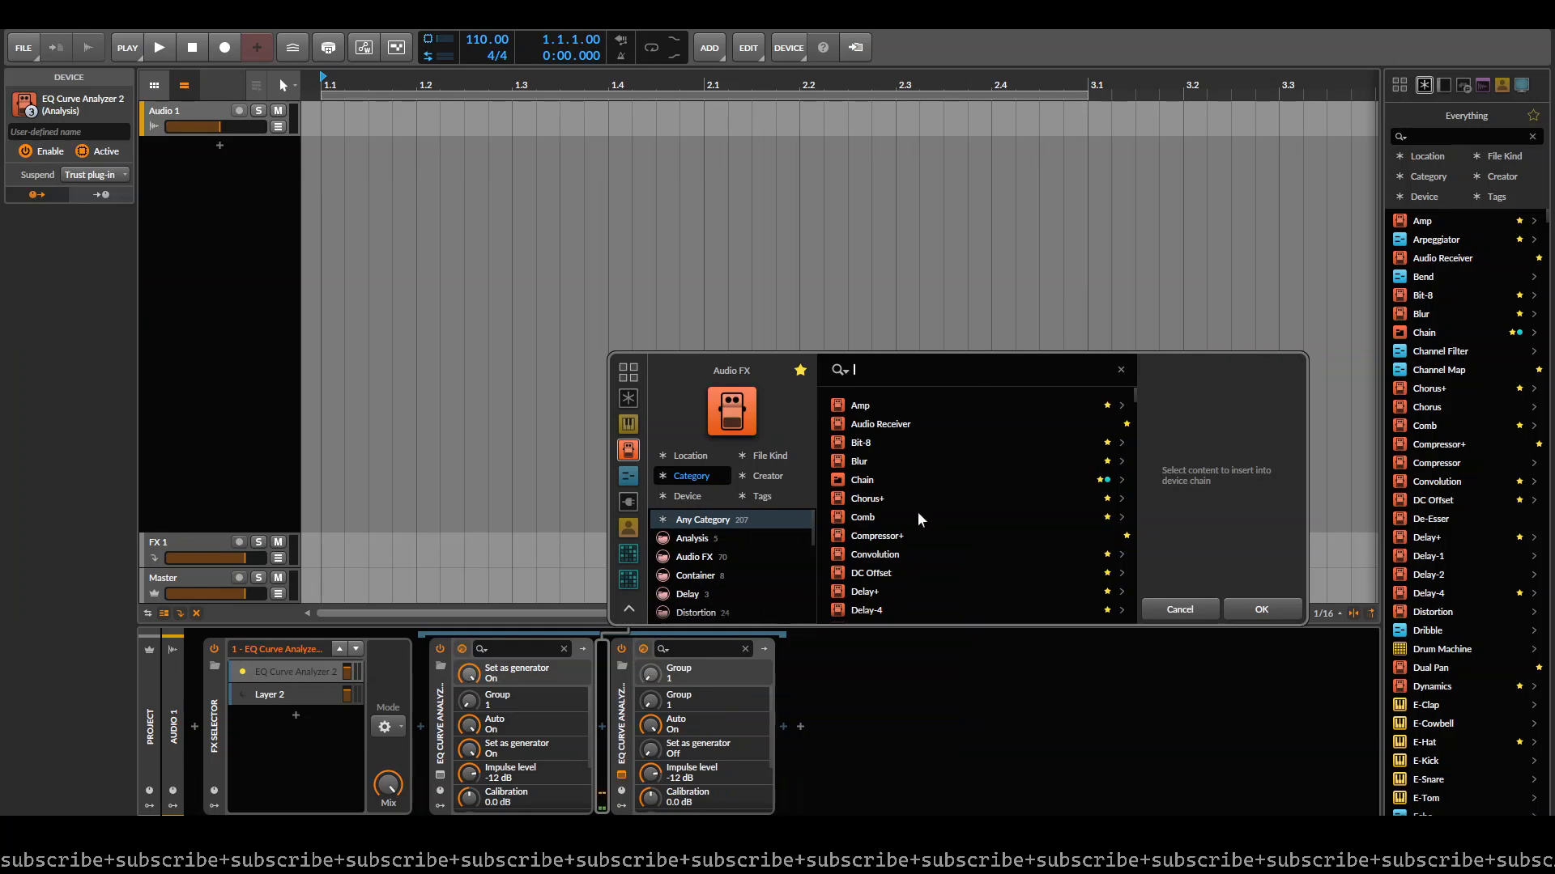
text(filter)
key(Down)
key(Return)
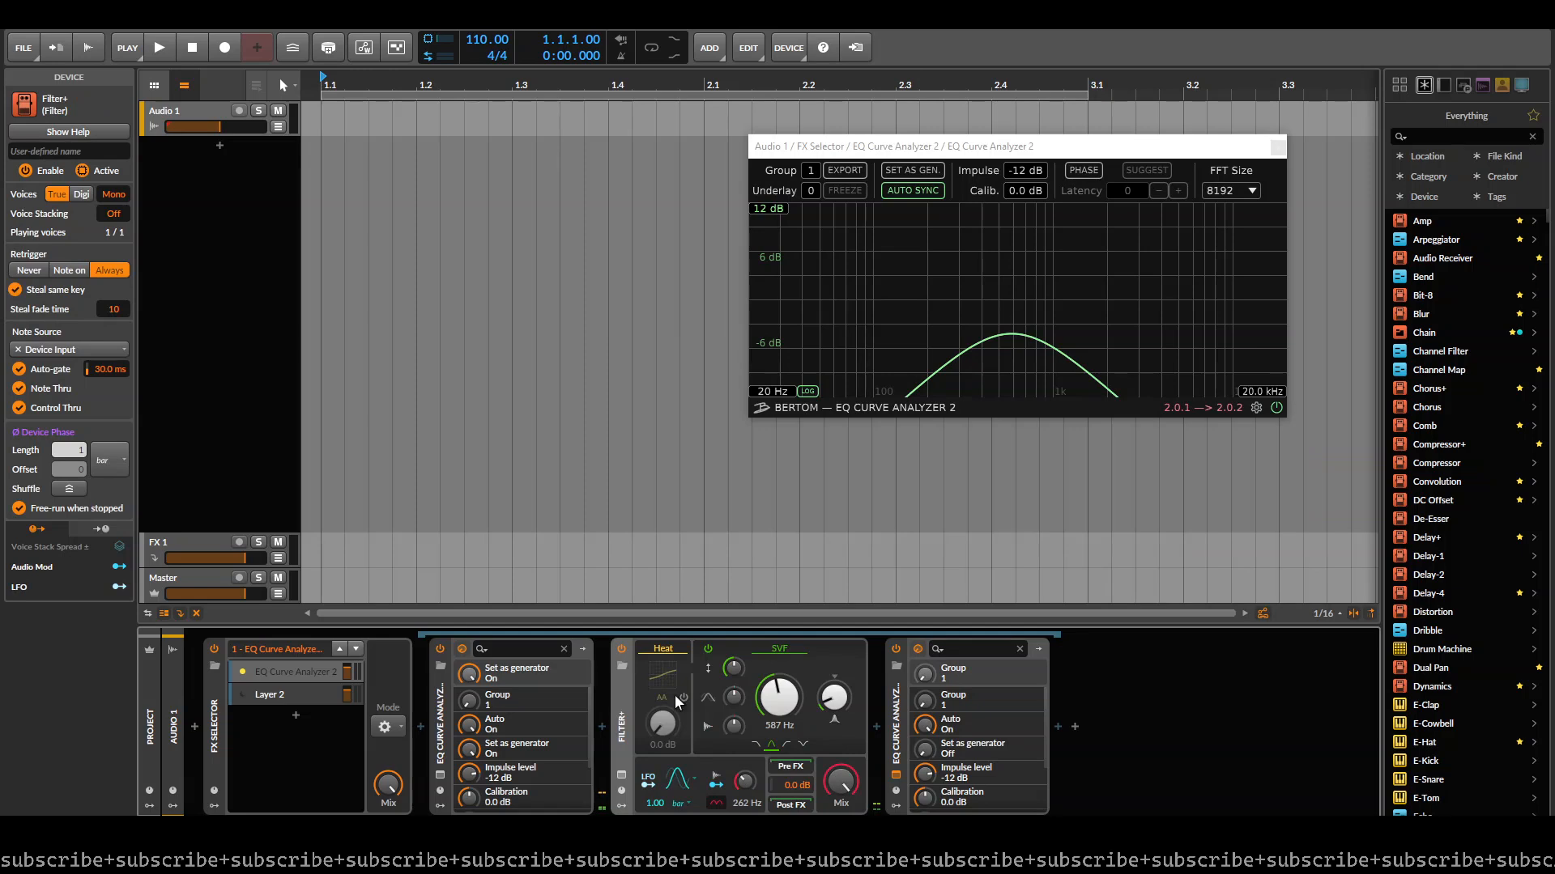
- Try blending Filter+ with a Mix of 50 %, and return the Mix to full
drag(848, 782, 849, 842)
double_click(847, 783)
text(50)
key(Return)
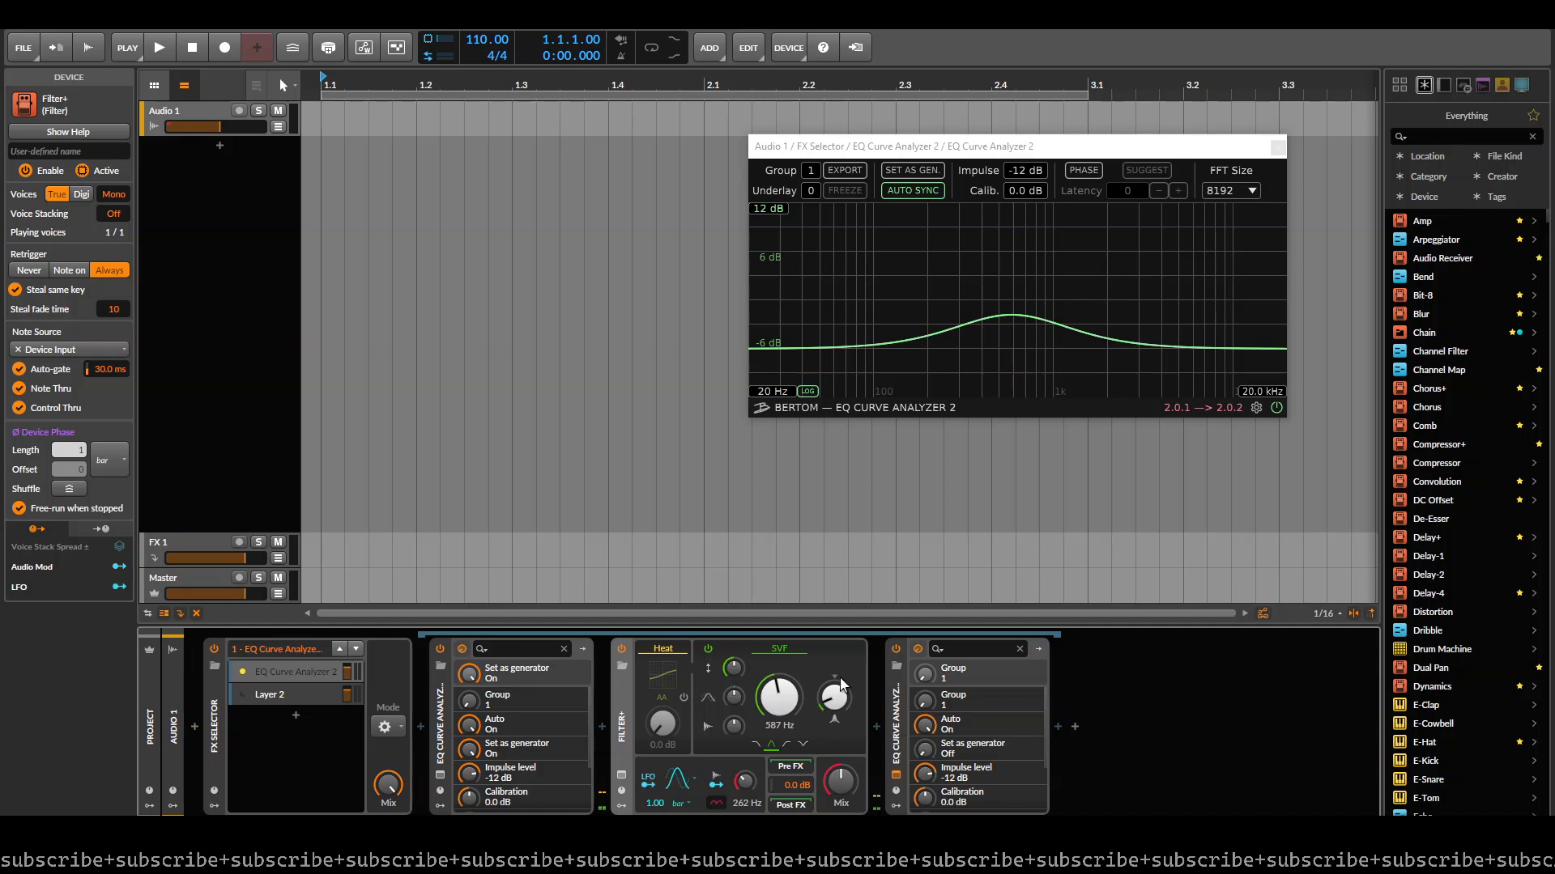
drag(846, 794, 846, 766)
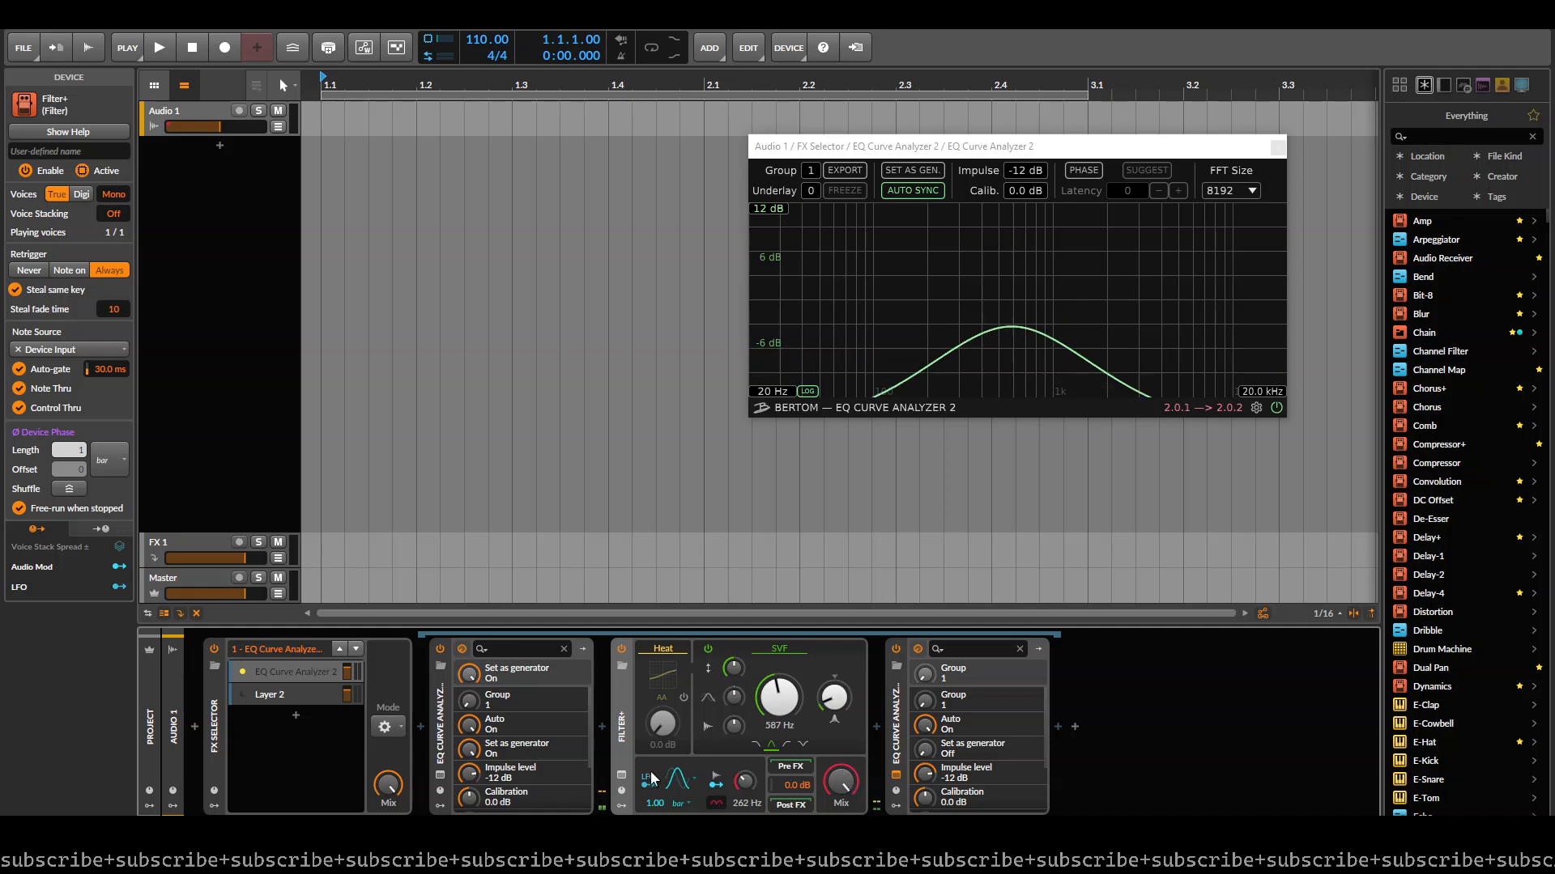
- Wrap Filter+ in an FX Layer and add a second parallel layer containing a Tool device
key(ctrl+g)
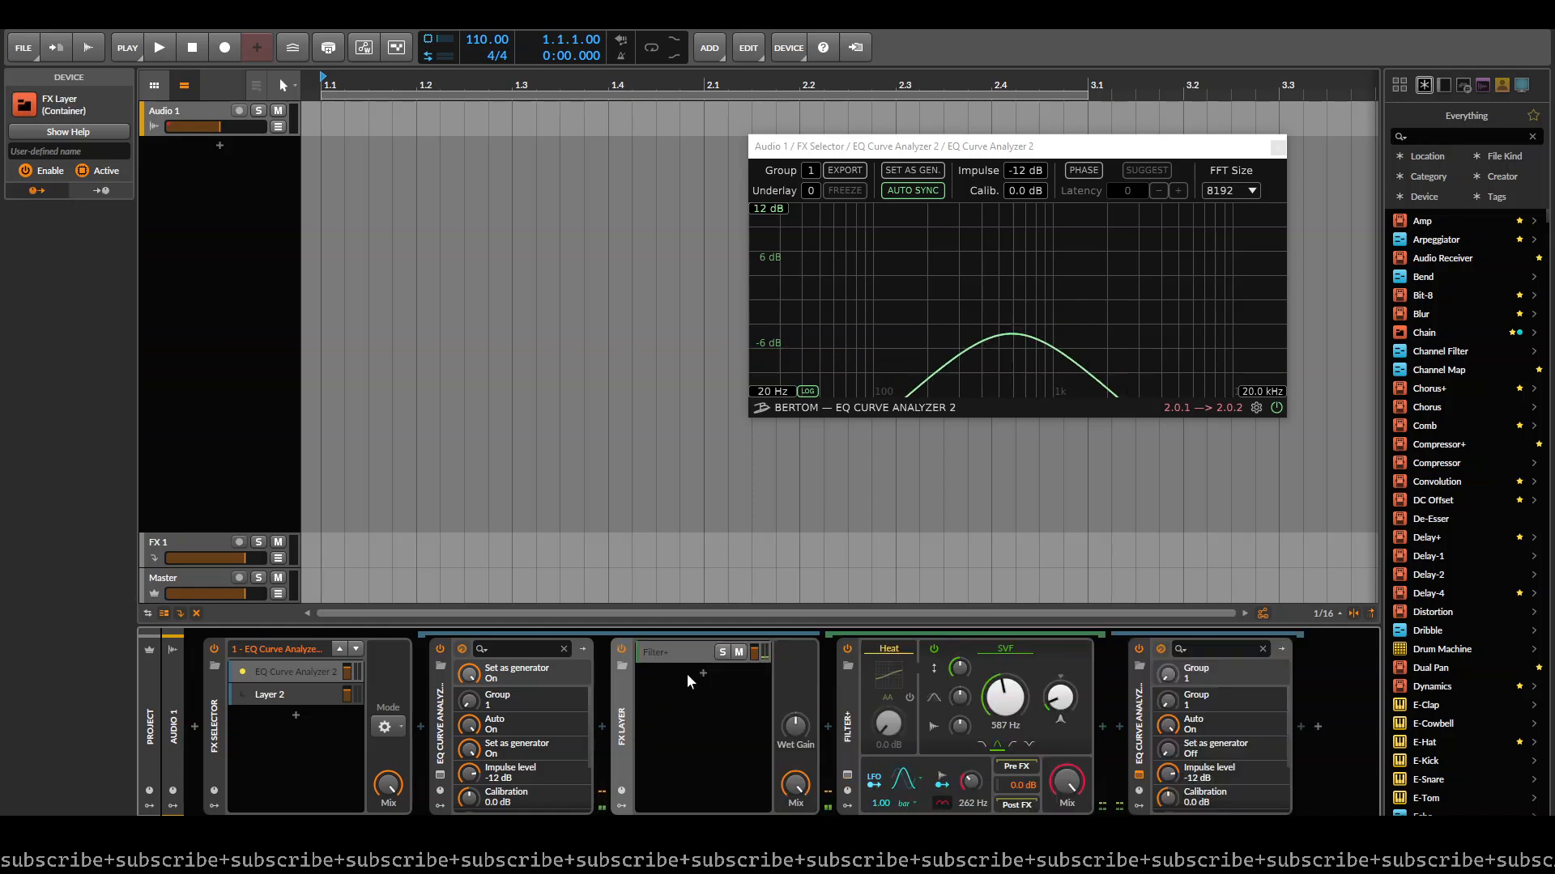
click(702, 673)
text(filt)
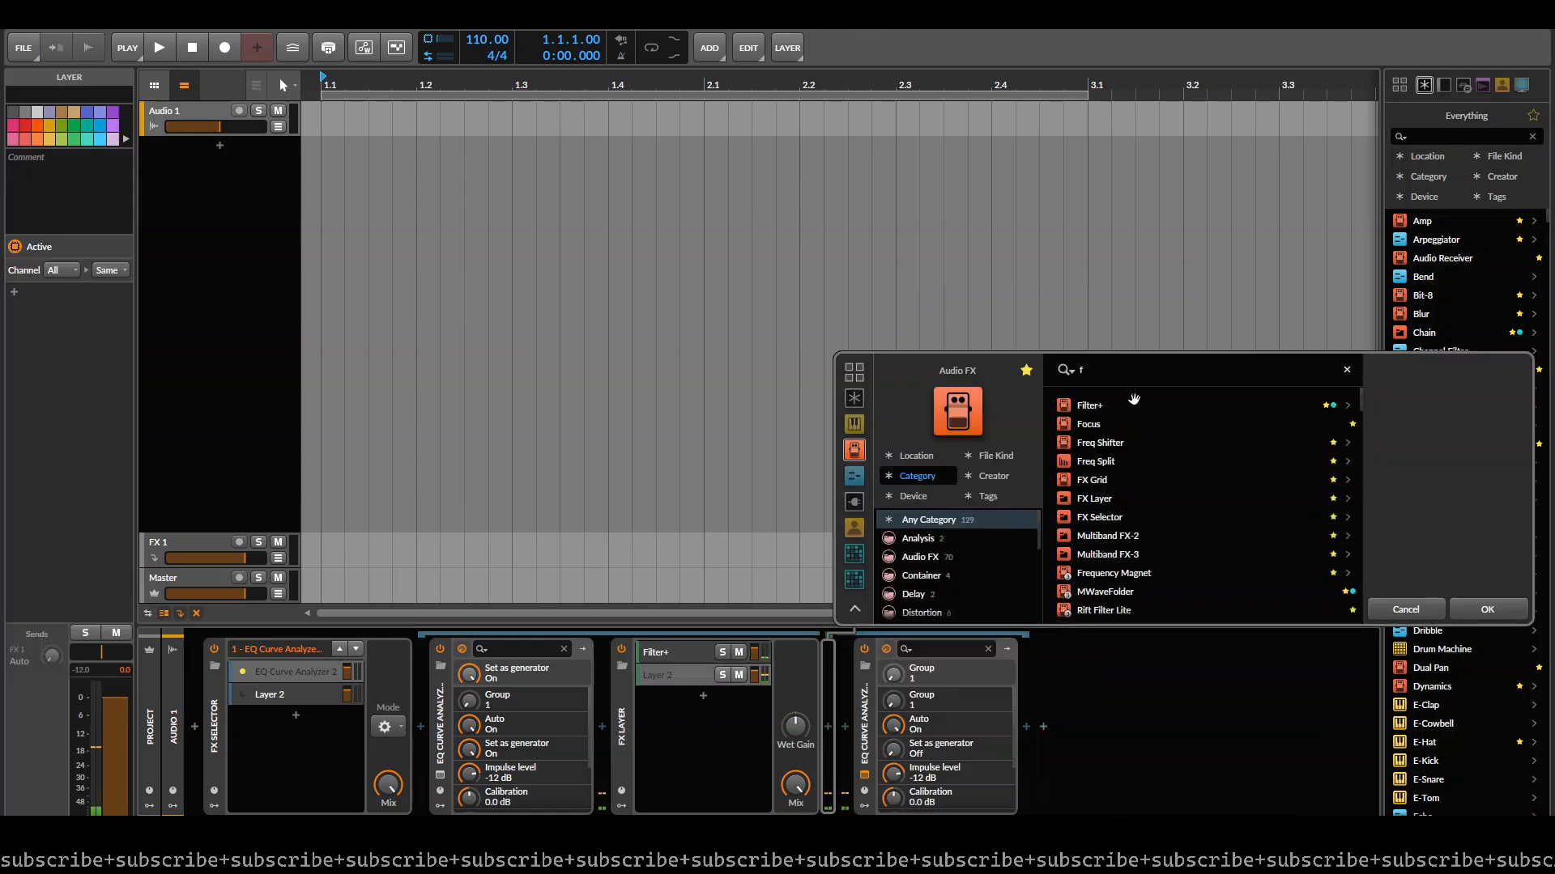
key(BackSpace)
key(BackSpace)
key(BackSpace)
key(BackSpace)
text(to)
double_click(1133, 399)
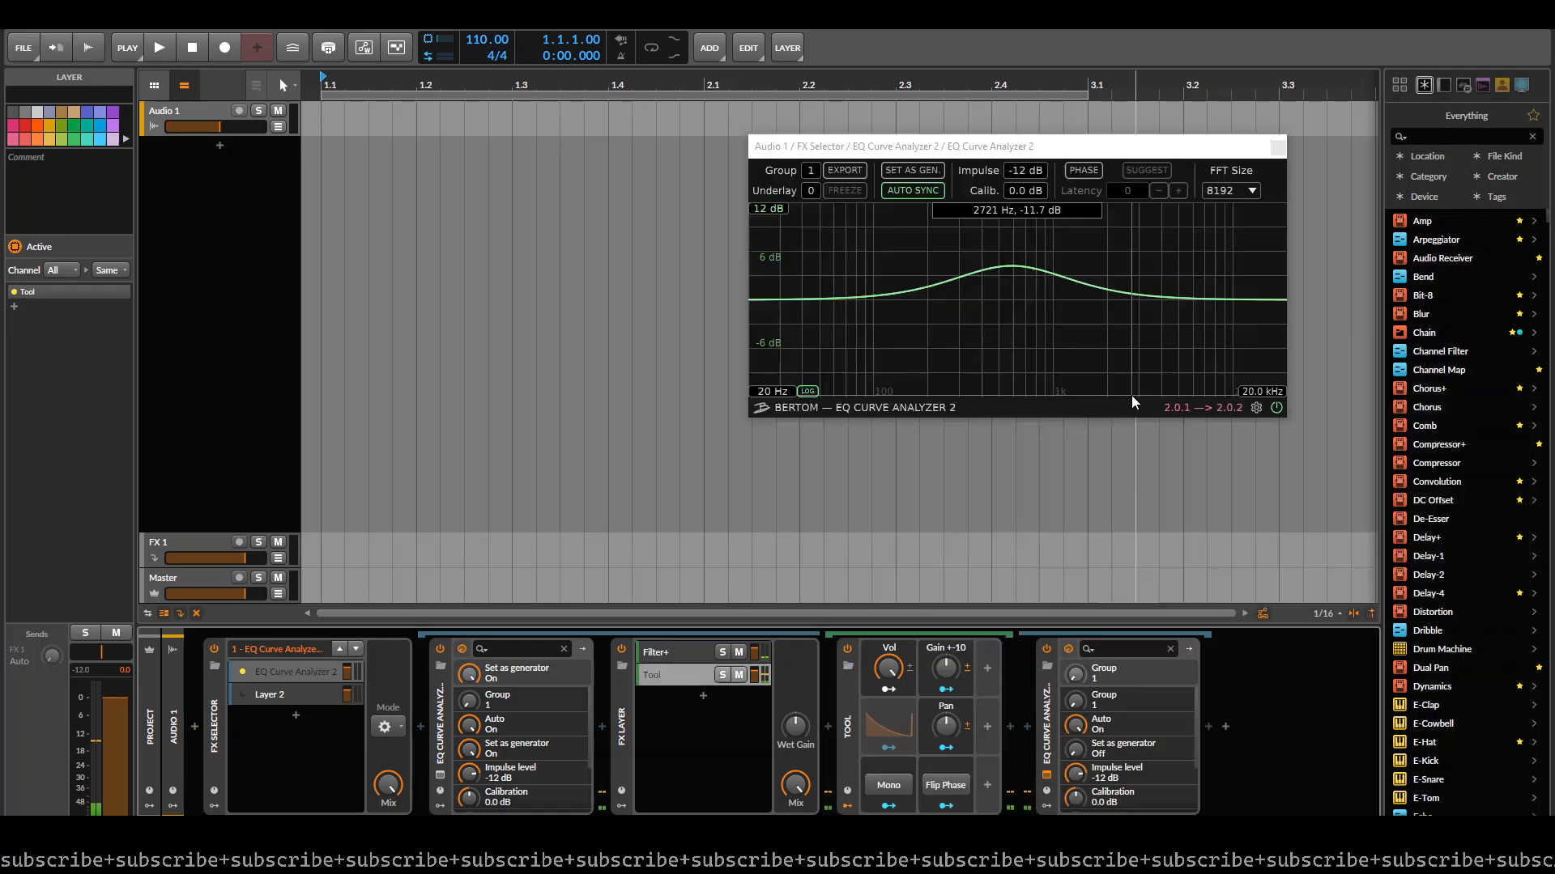
- Switch the Filter+ layer to a Sallen-Key filter in HP 1 mode with a cutoff of about 1.52 kHz, and slightly enlarge the analyzer window
click(654, 654)
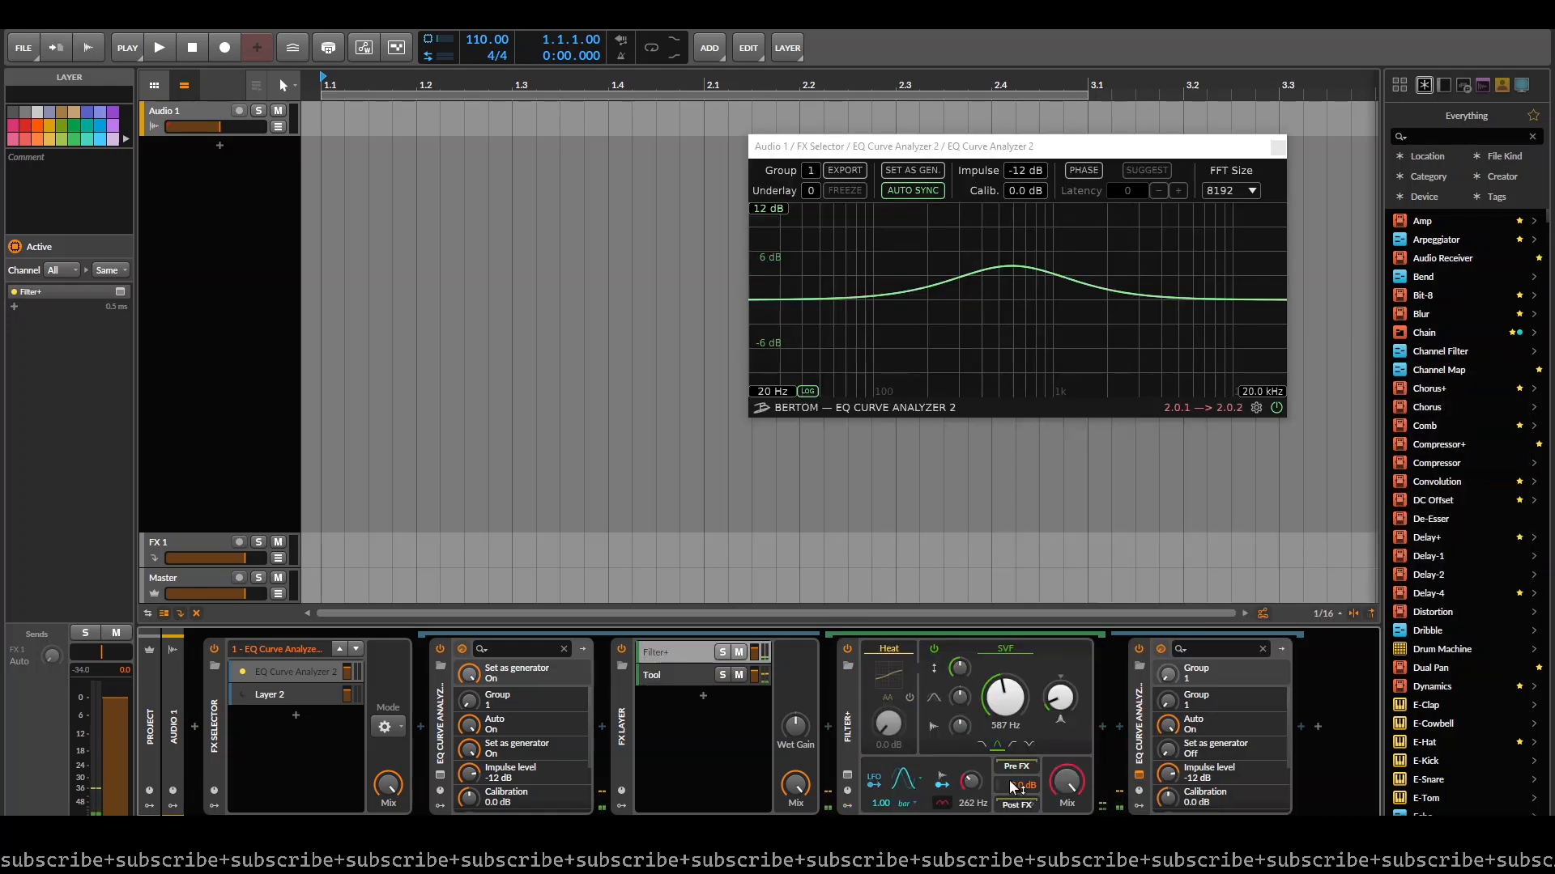
click(1009, 650)
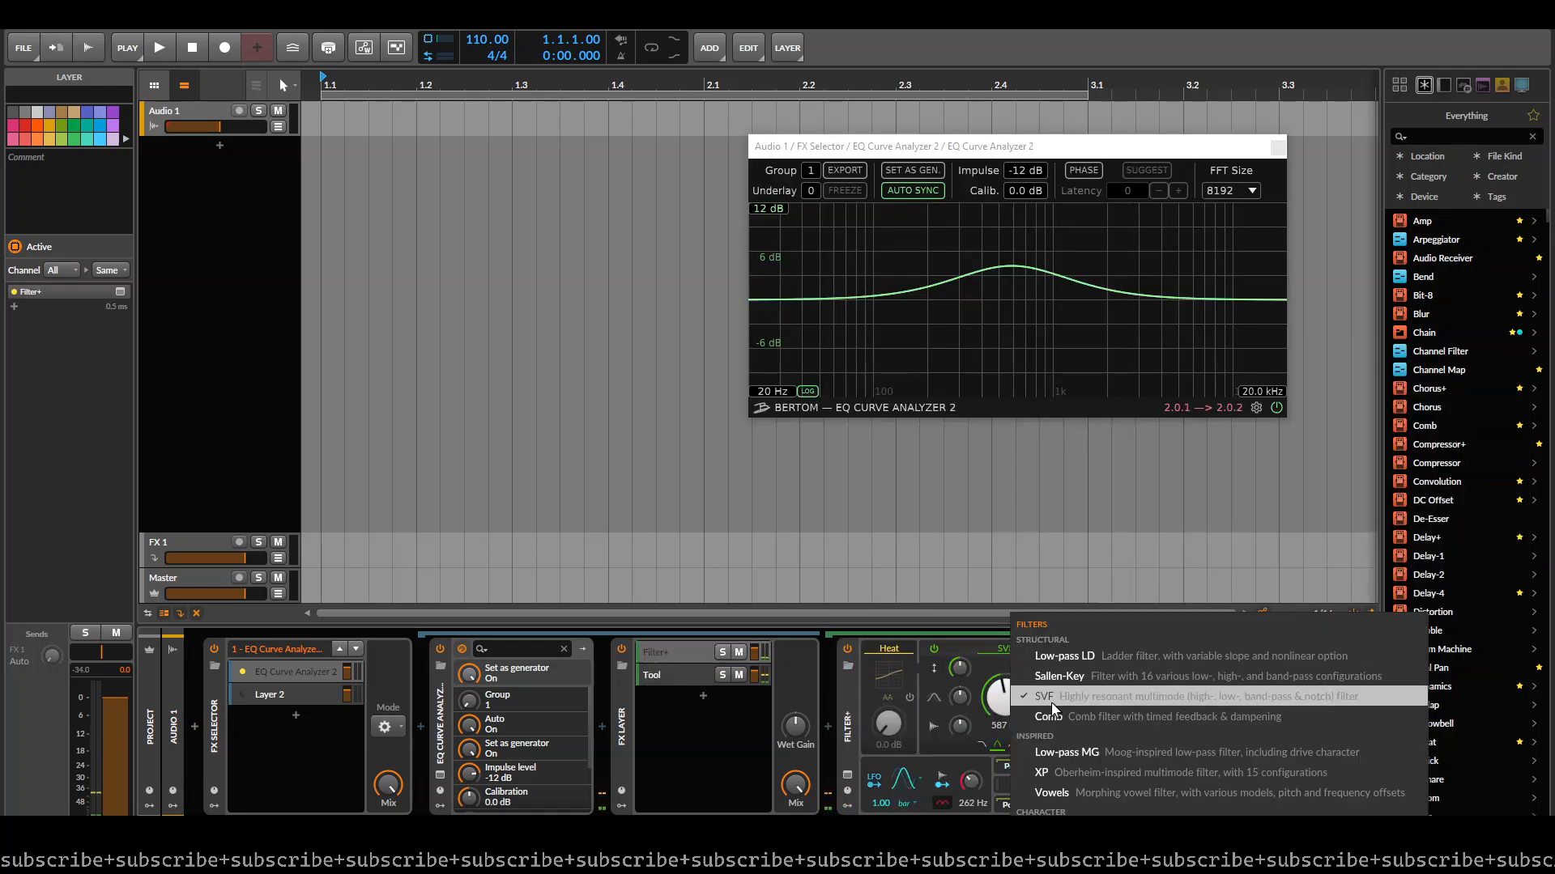
click(1051, 679)
click(1010, 739)
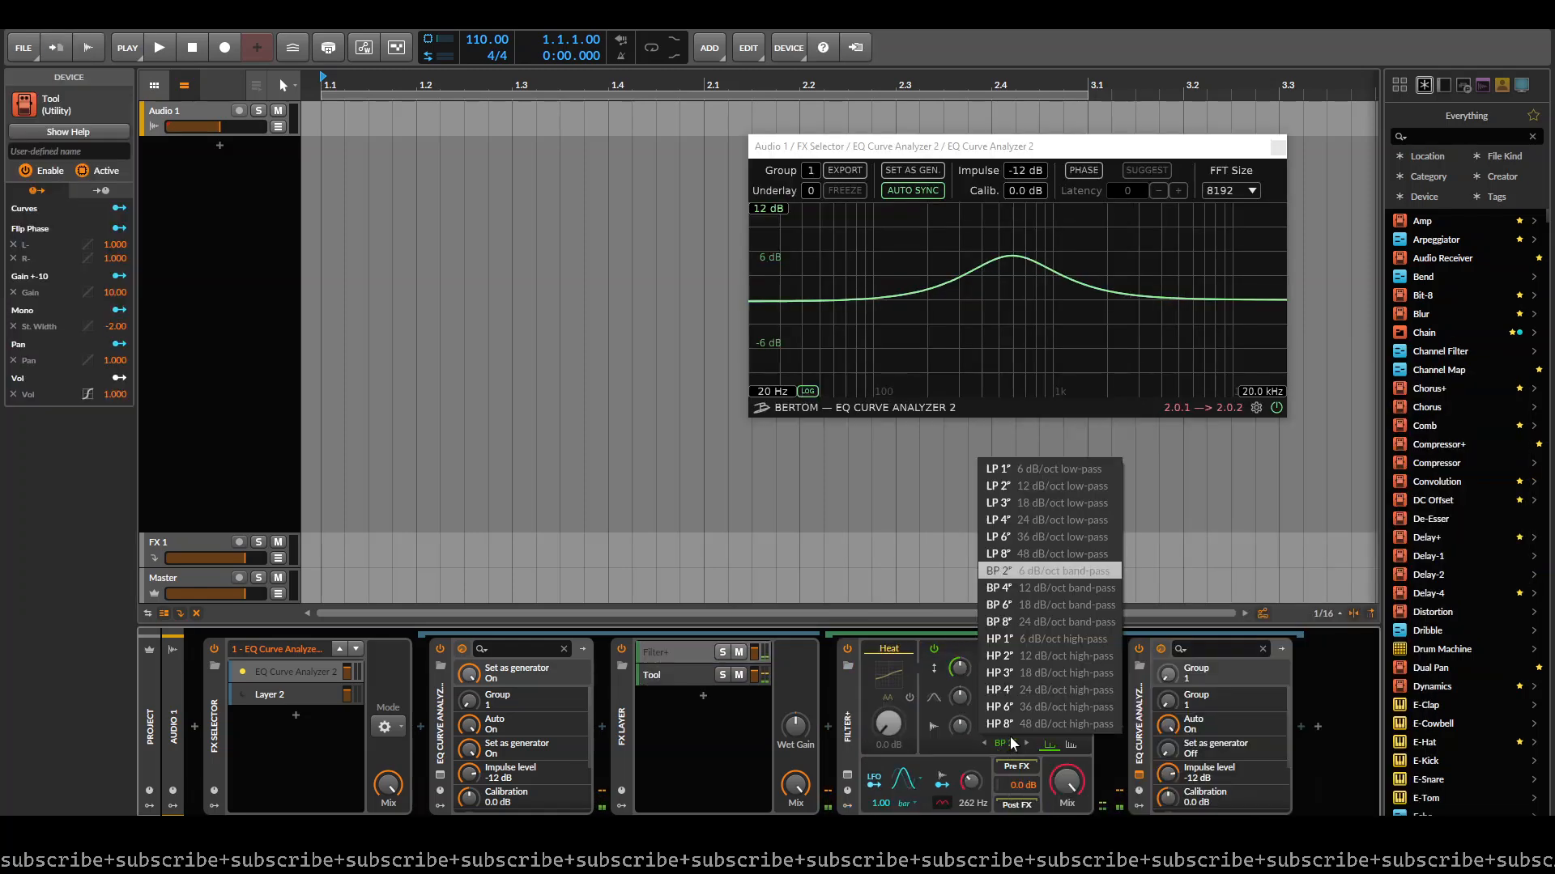
click(1061, 640)
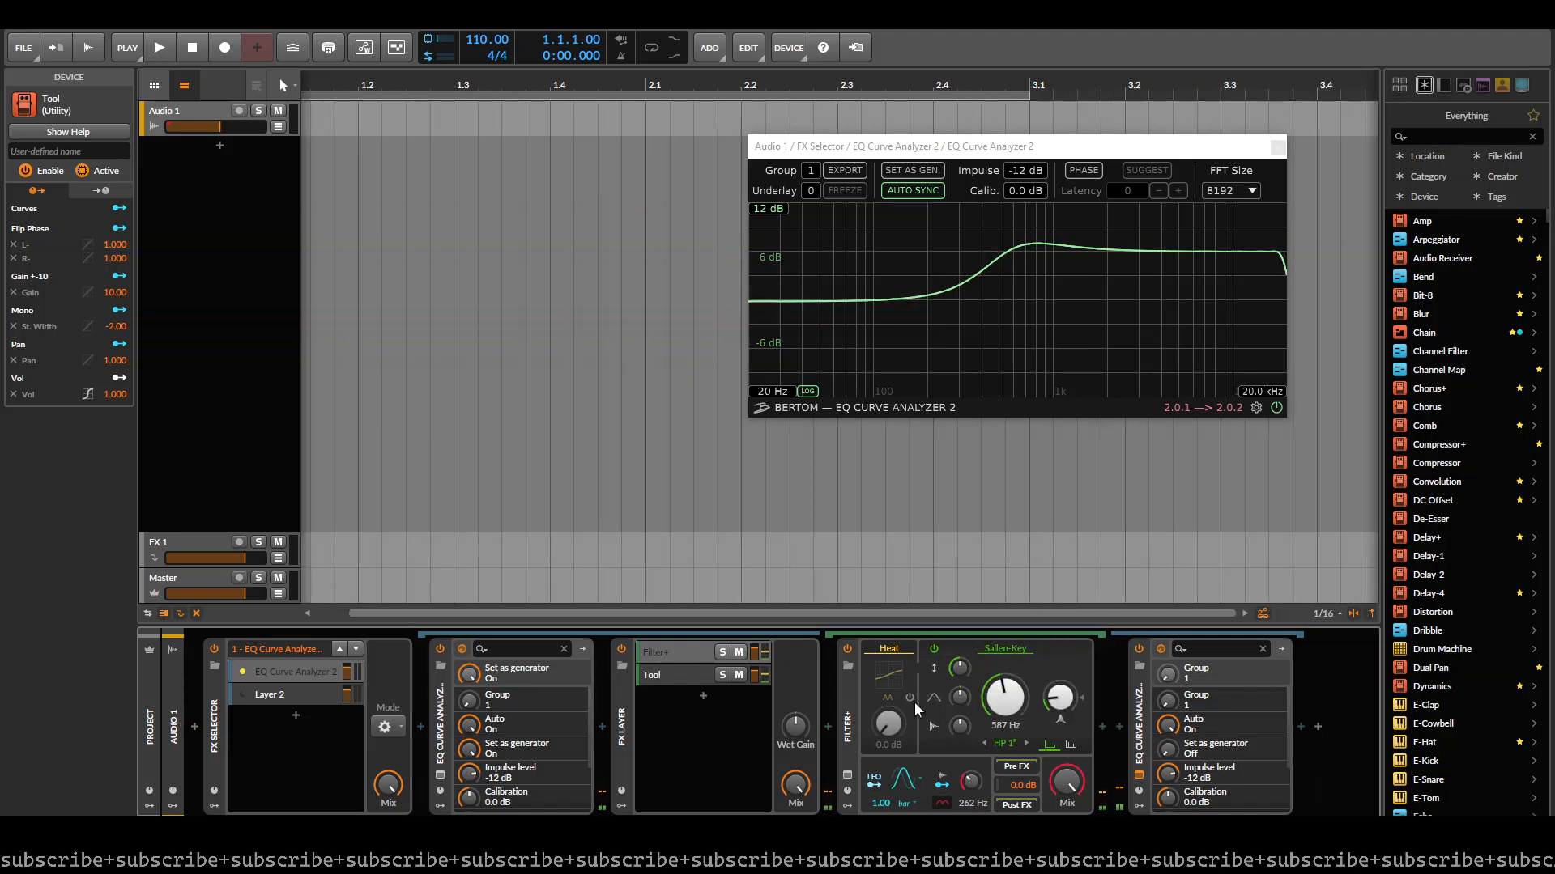
drag(1006, 698, 1006, 662)
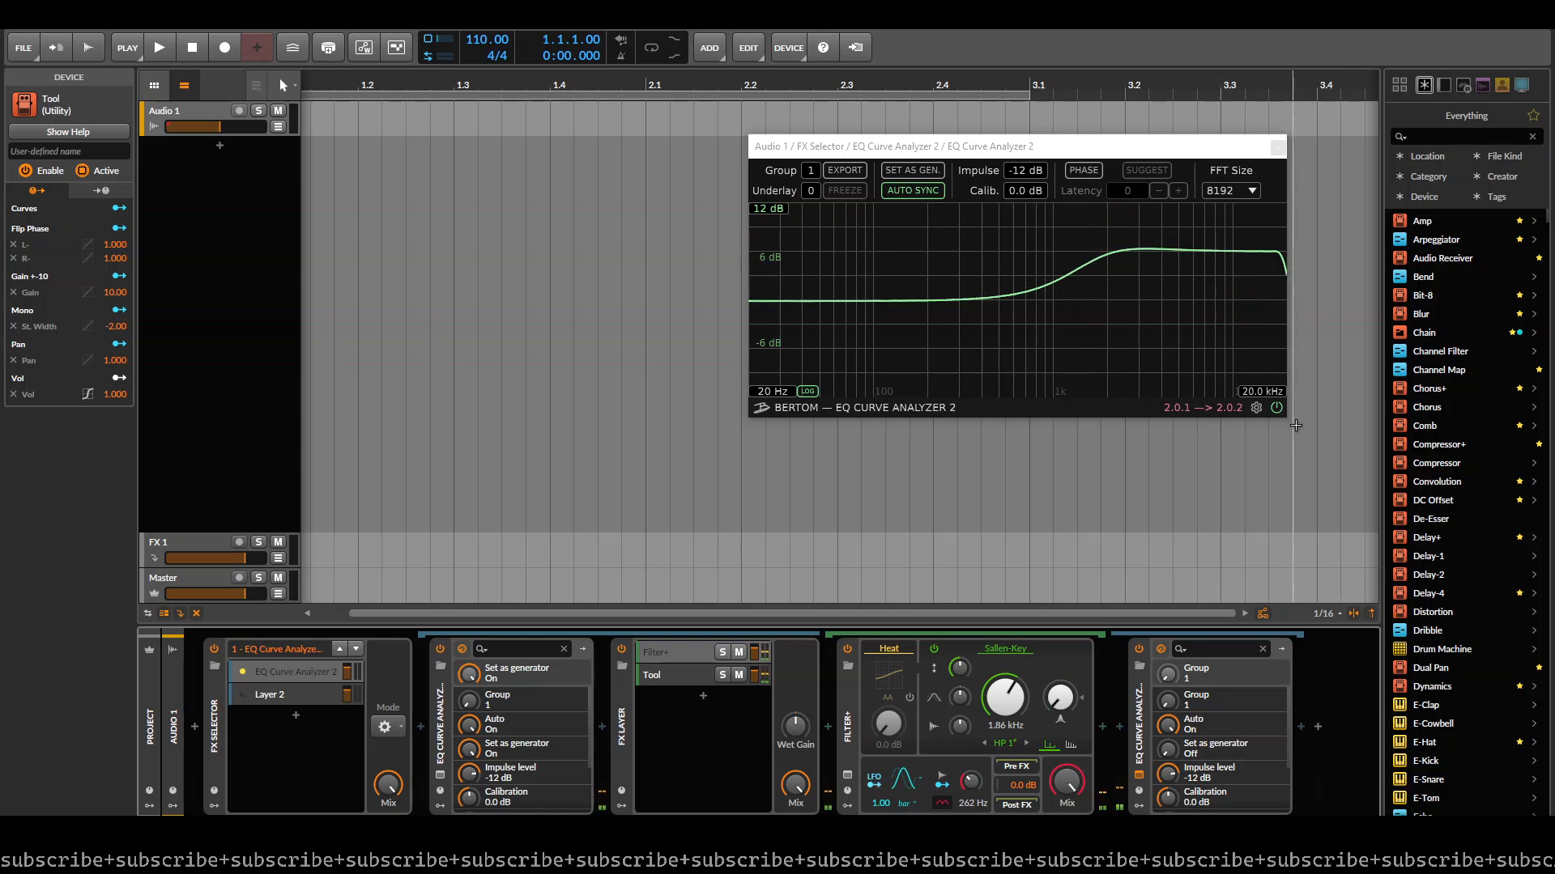
drag(1283, 421, 1322, 429)
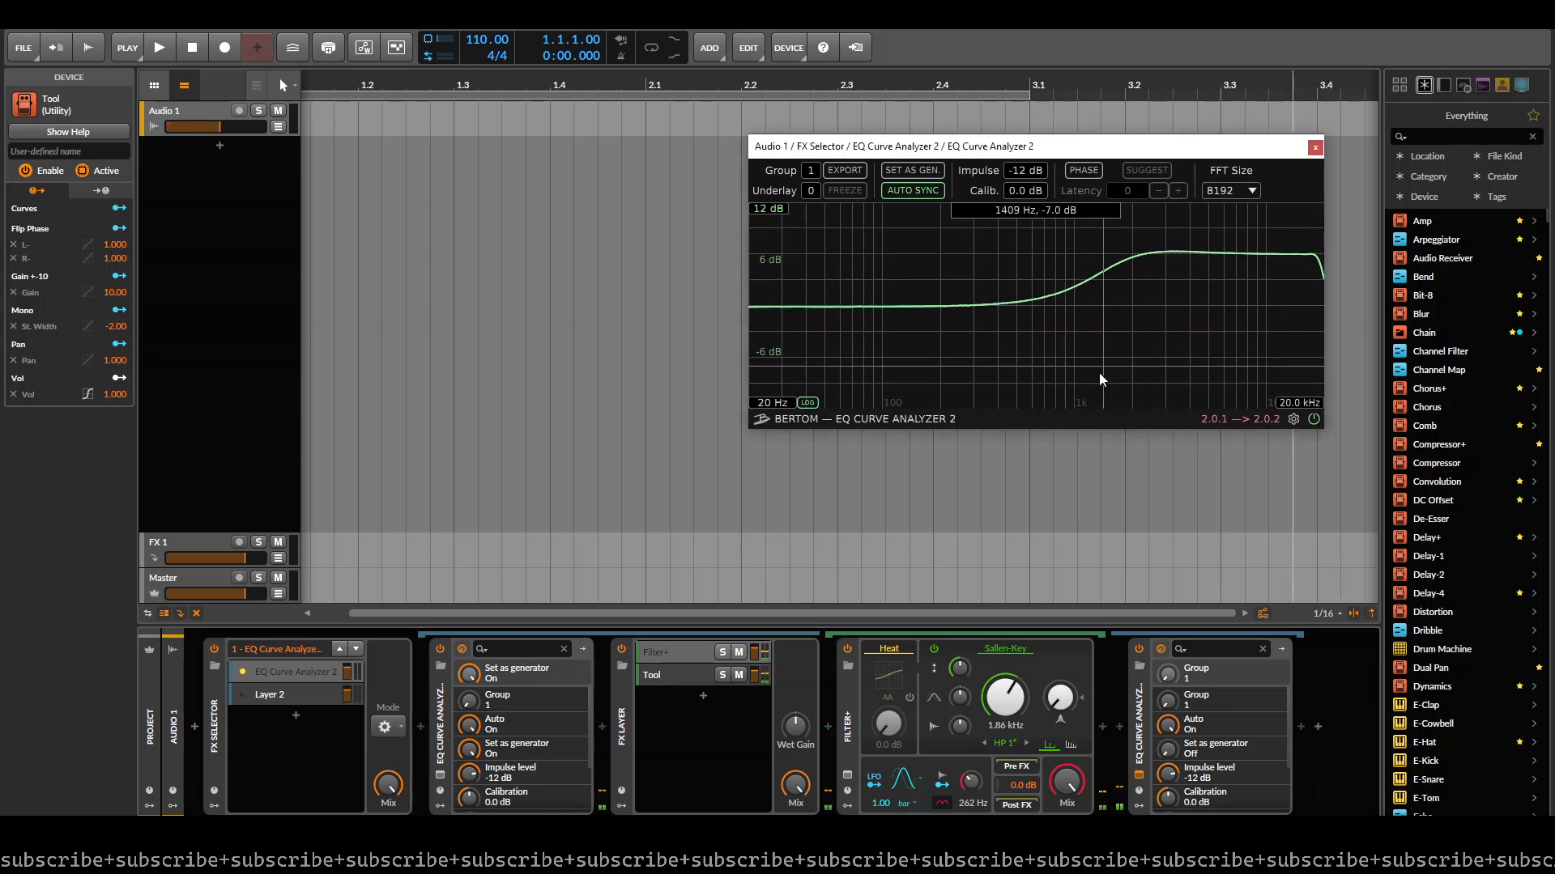
- Try the BP 4 band-pass mode in Filter+ with a cutoff of about 1.44 kHz and a gain of +8.9 dB
click(1008, 751)
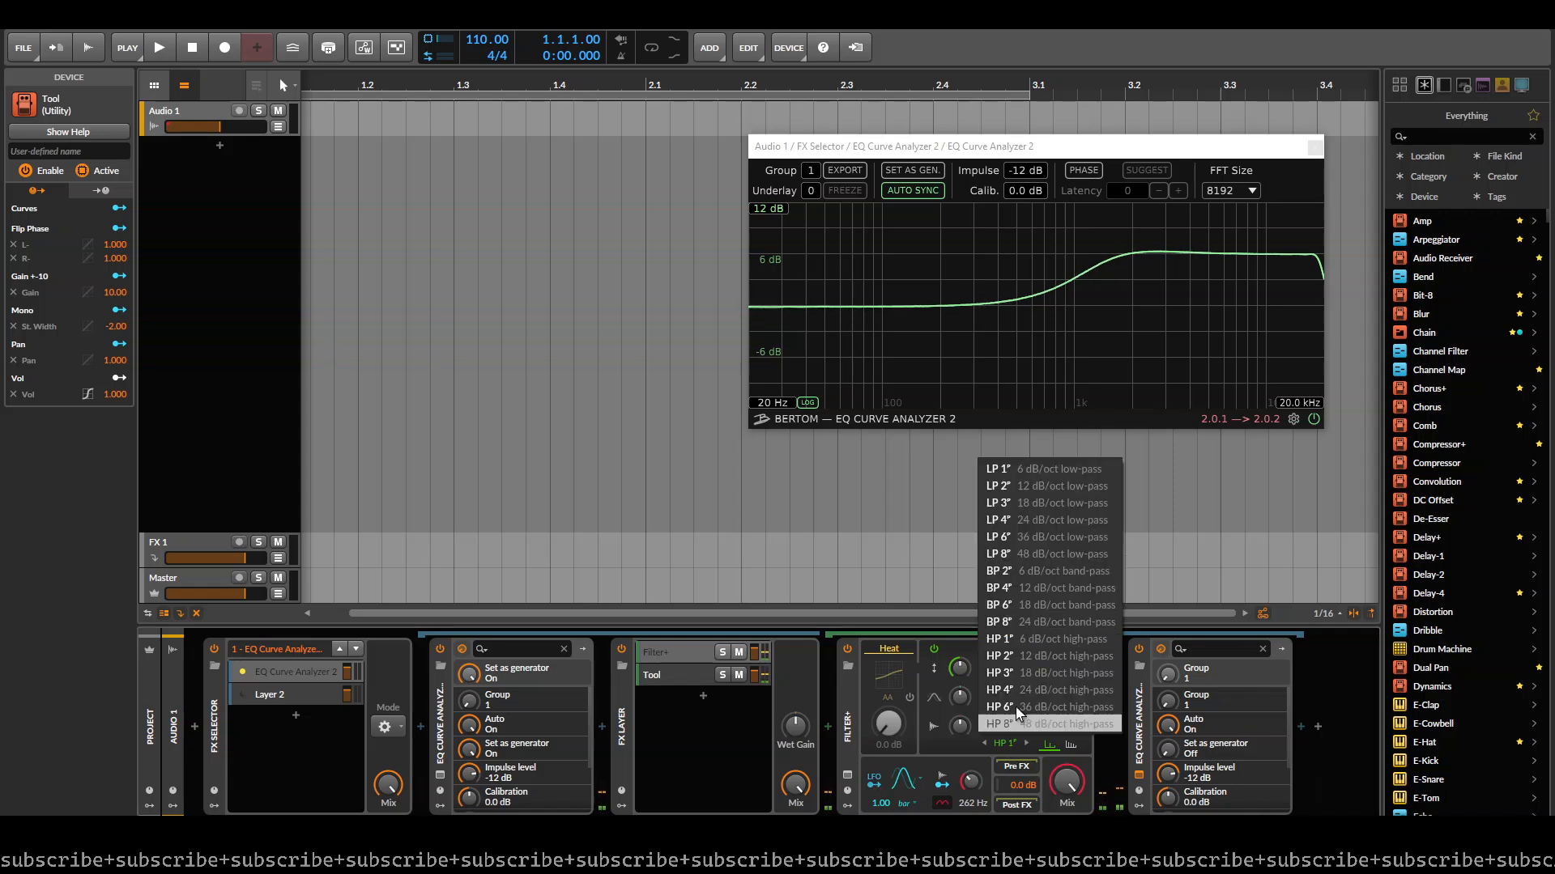
click(1057, 588)
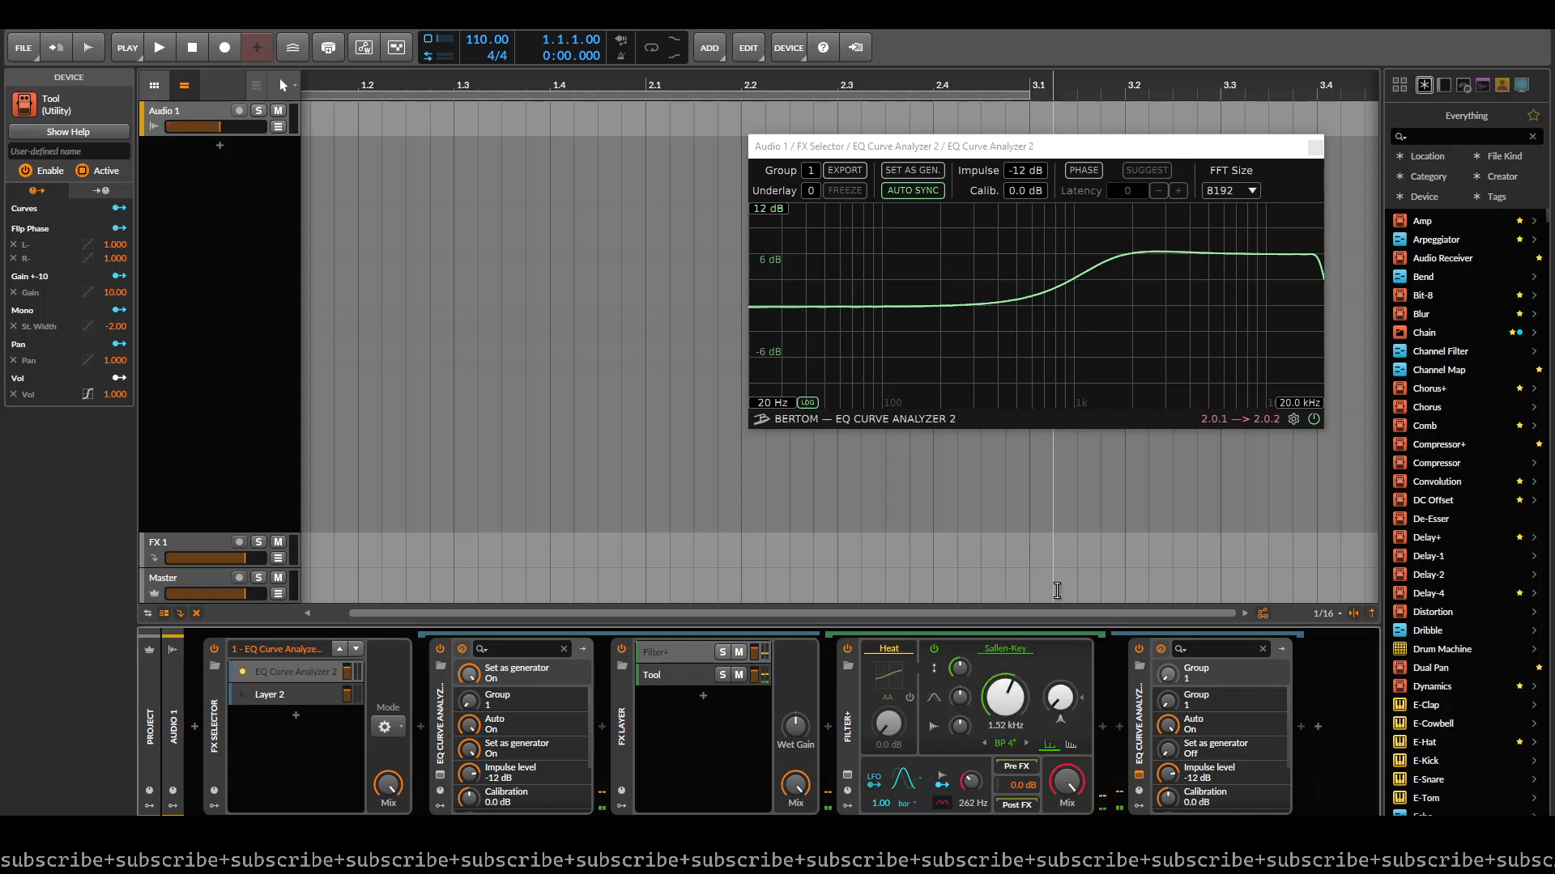
drag(1026, 700, 1026, 707)
drag(1019, 784, 1019, 753)
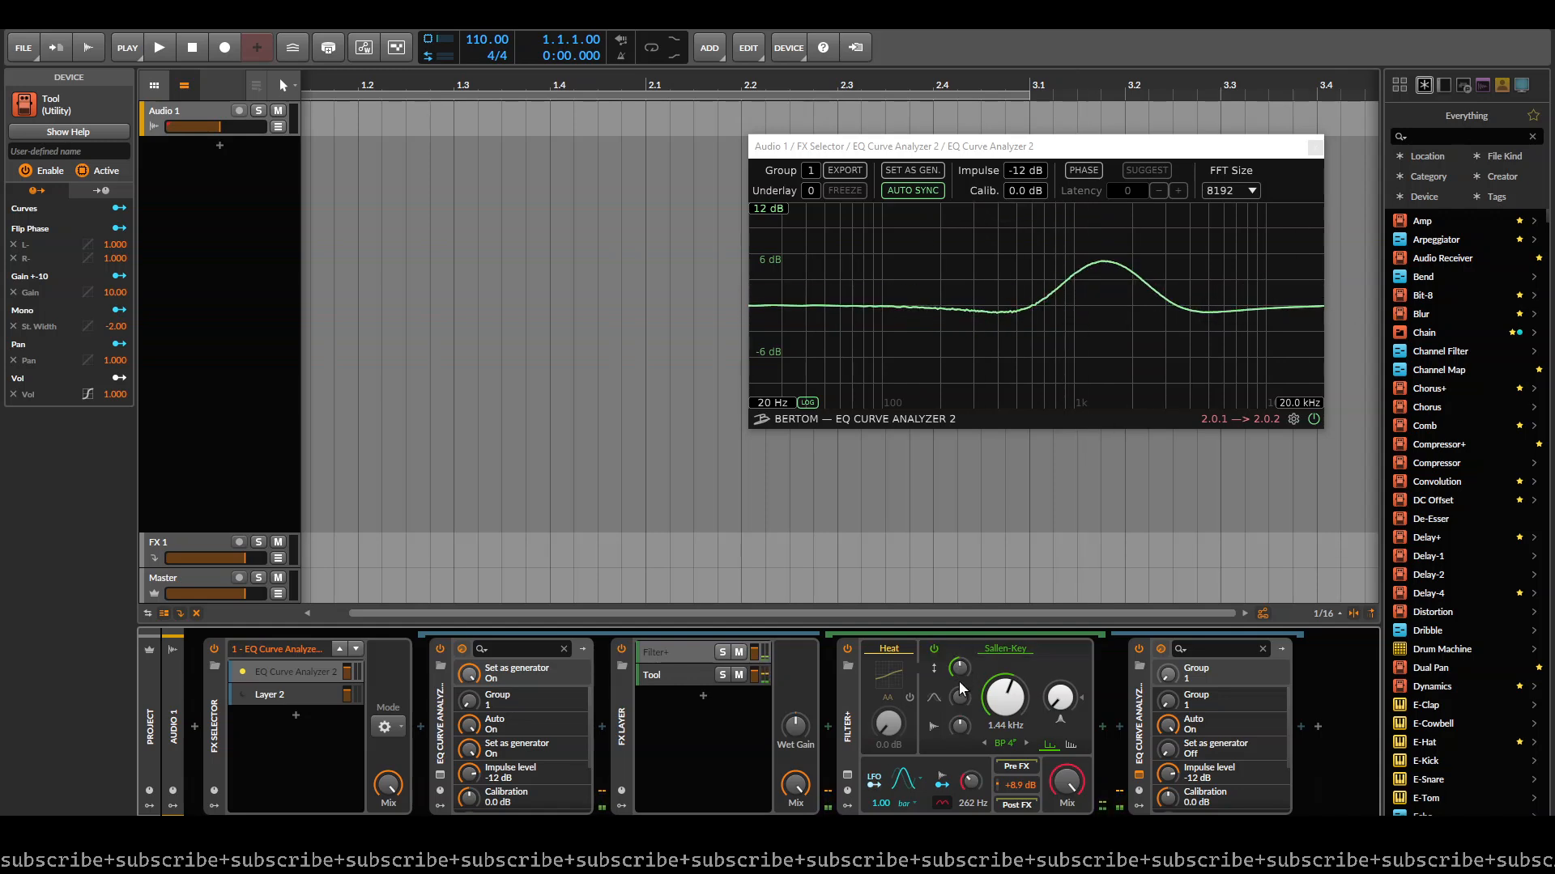
- Try the steeper BP 8 band-pass mode in Filter+ and raise its gain to +24.0 dB
click(1003, 744)
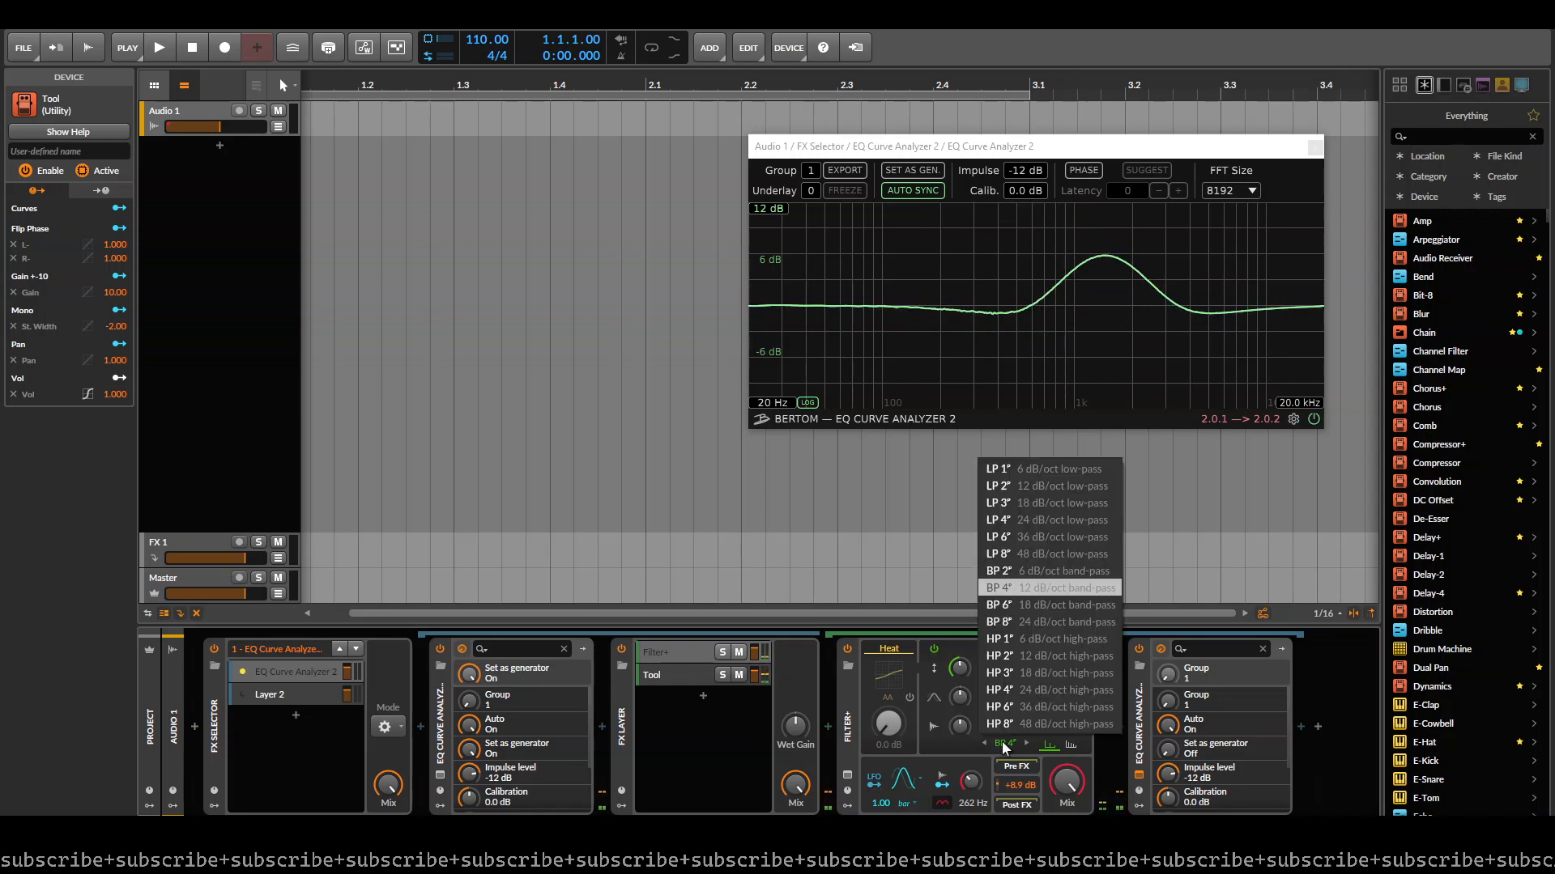
click(1062, 621)
click(1003, 744)
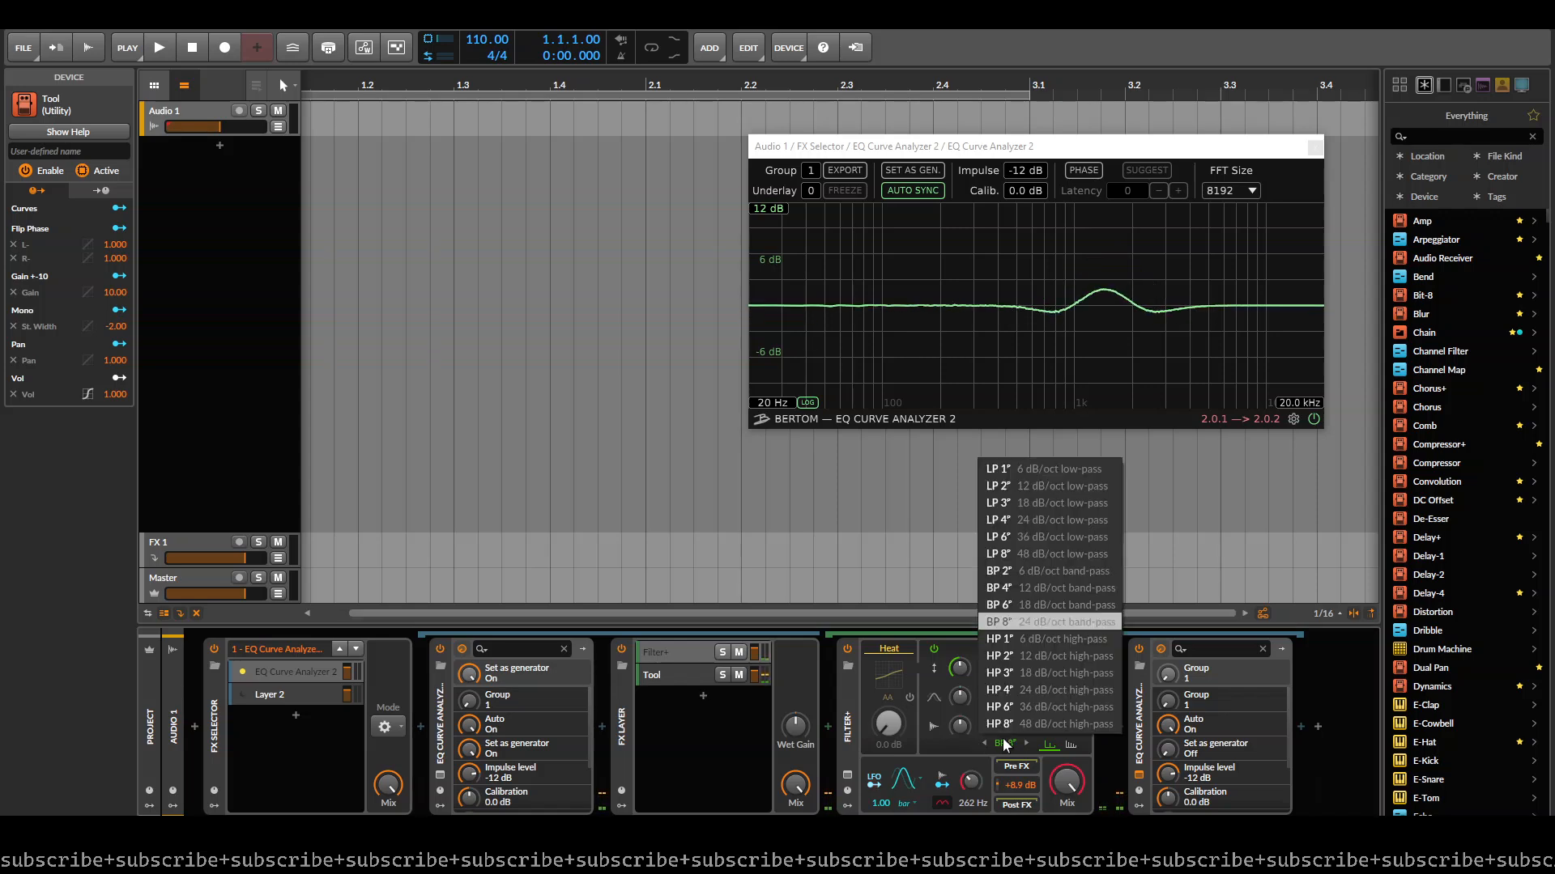
click(1043, 622)
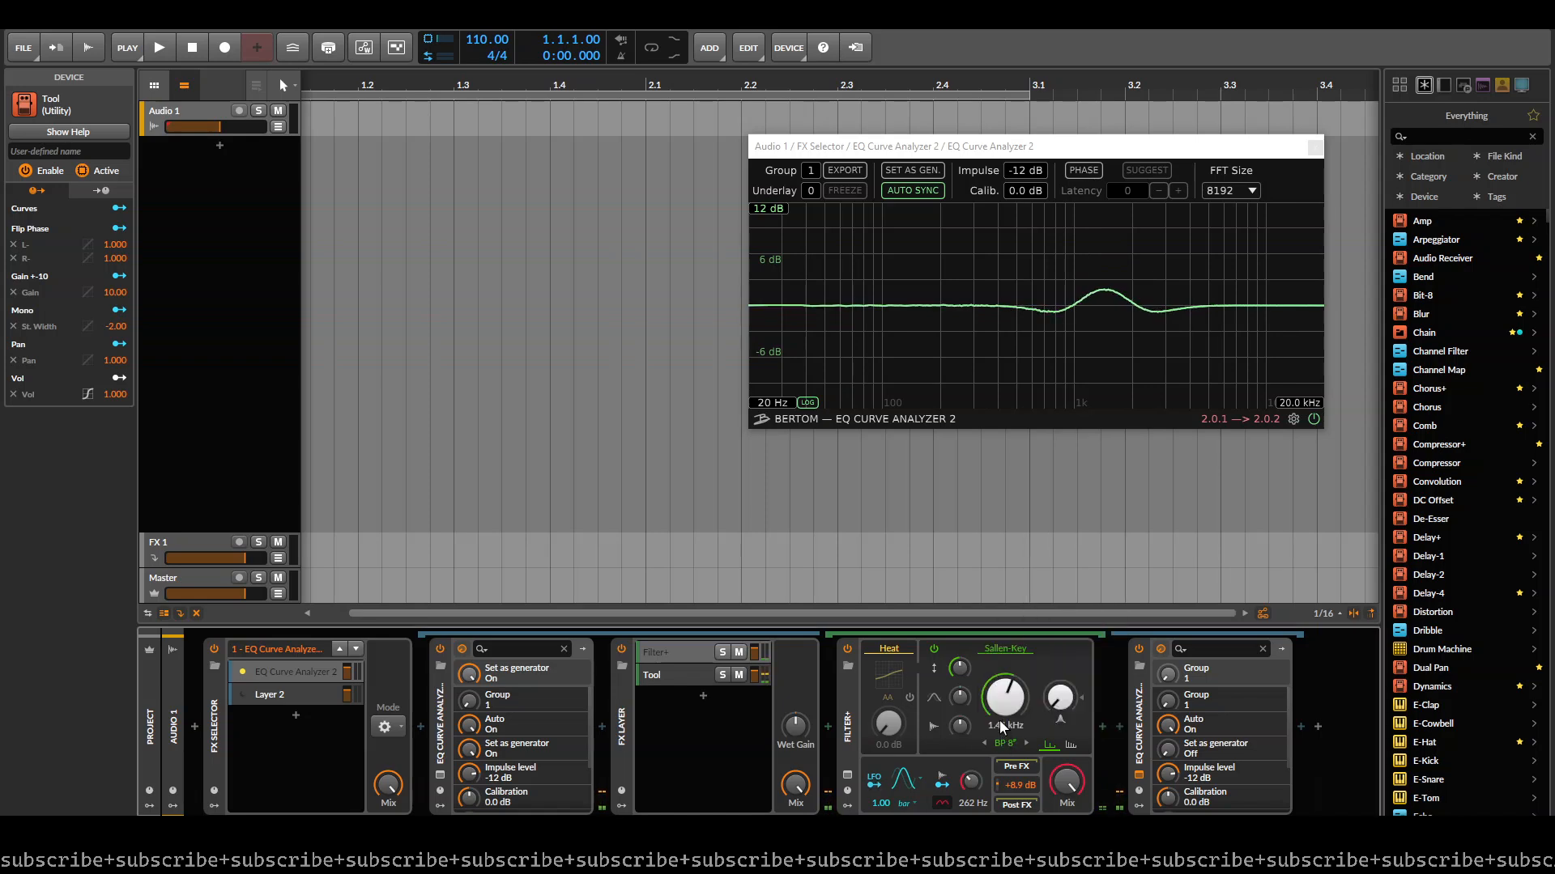
drag(1022, 784, 1021, 712)
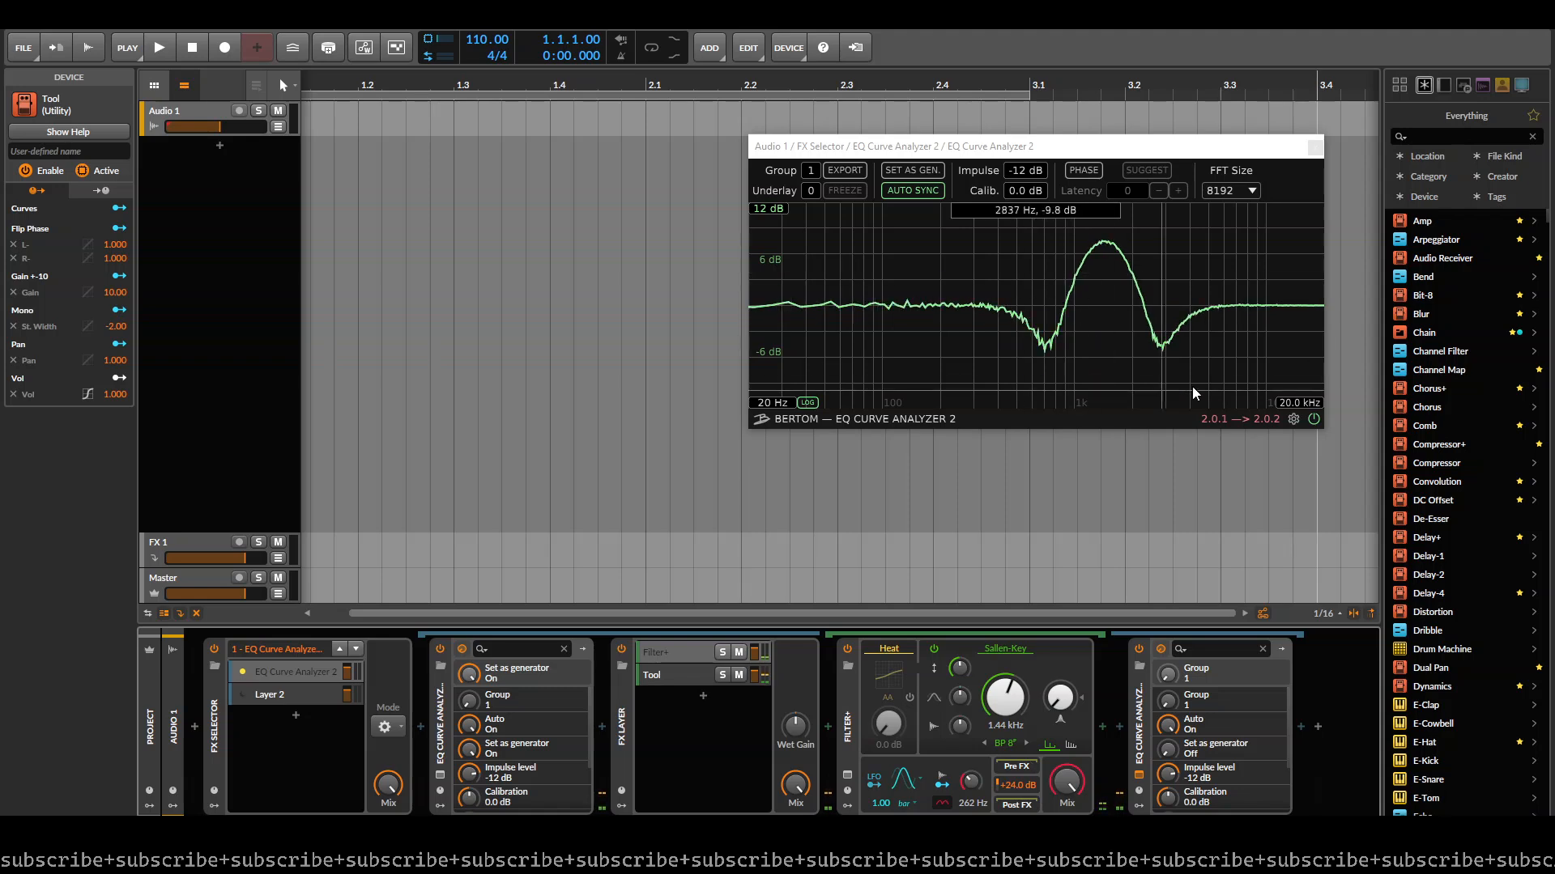
click(1231, 191)
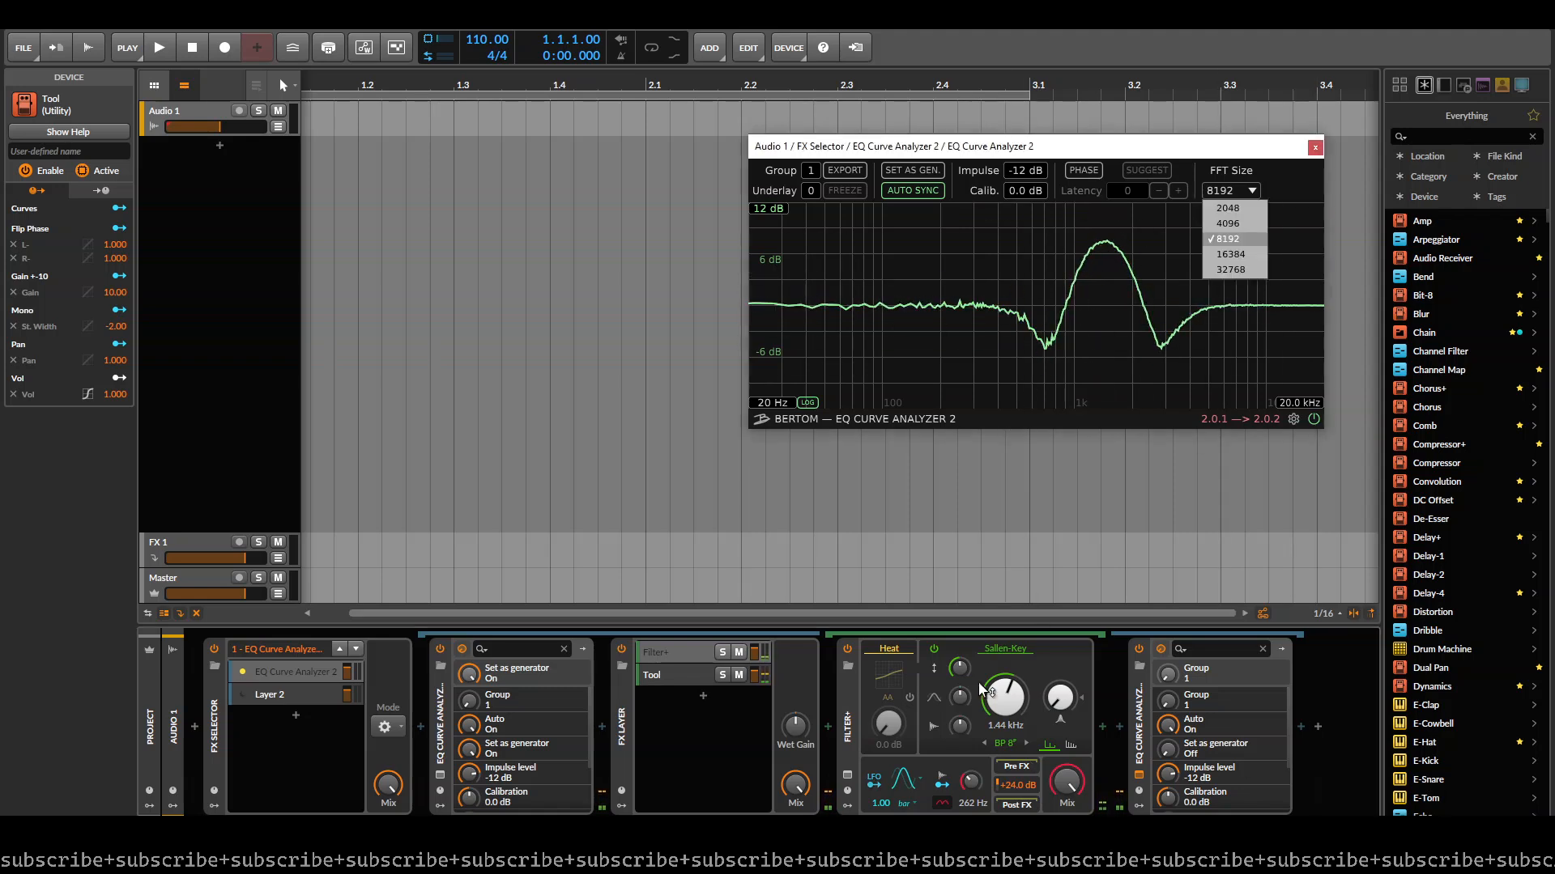
- Switch Filter+ to HP 8 mode with a cutoff of about 932 Hz and +8.4 dB gain, moving the analyzer window aside
click(1073, 741)
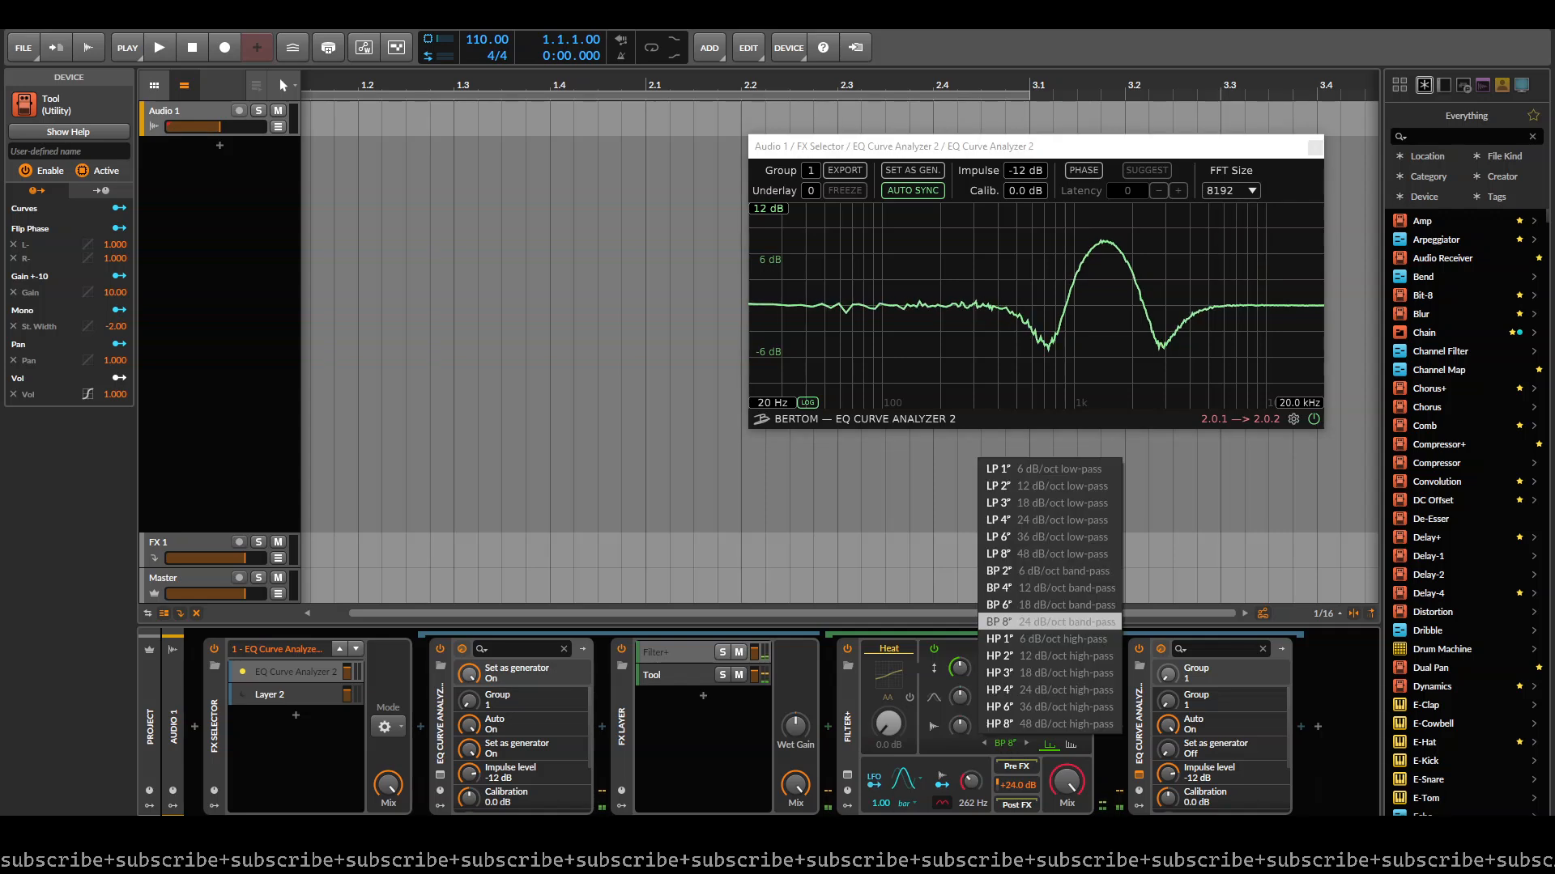
click(1054, 724)
drag(1166, 147, 931, 149)
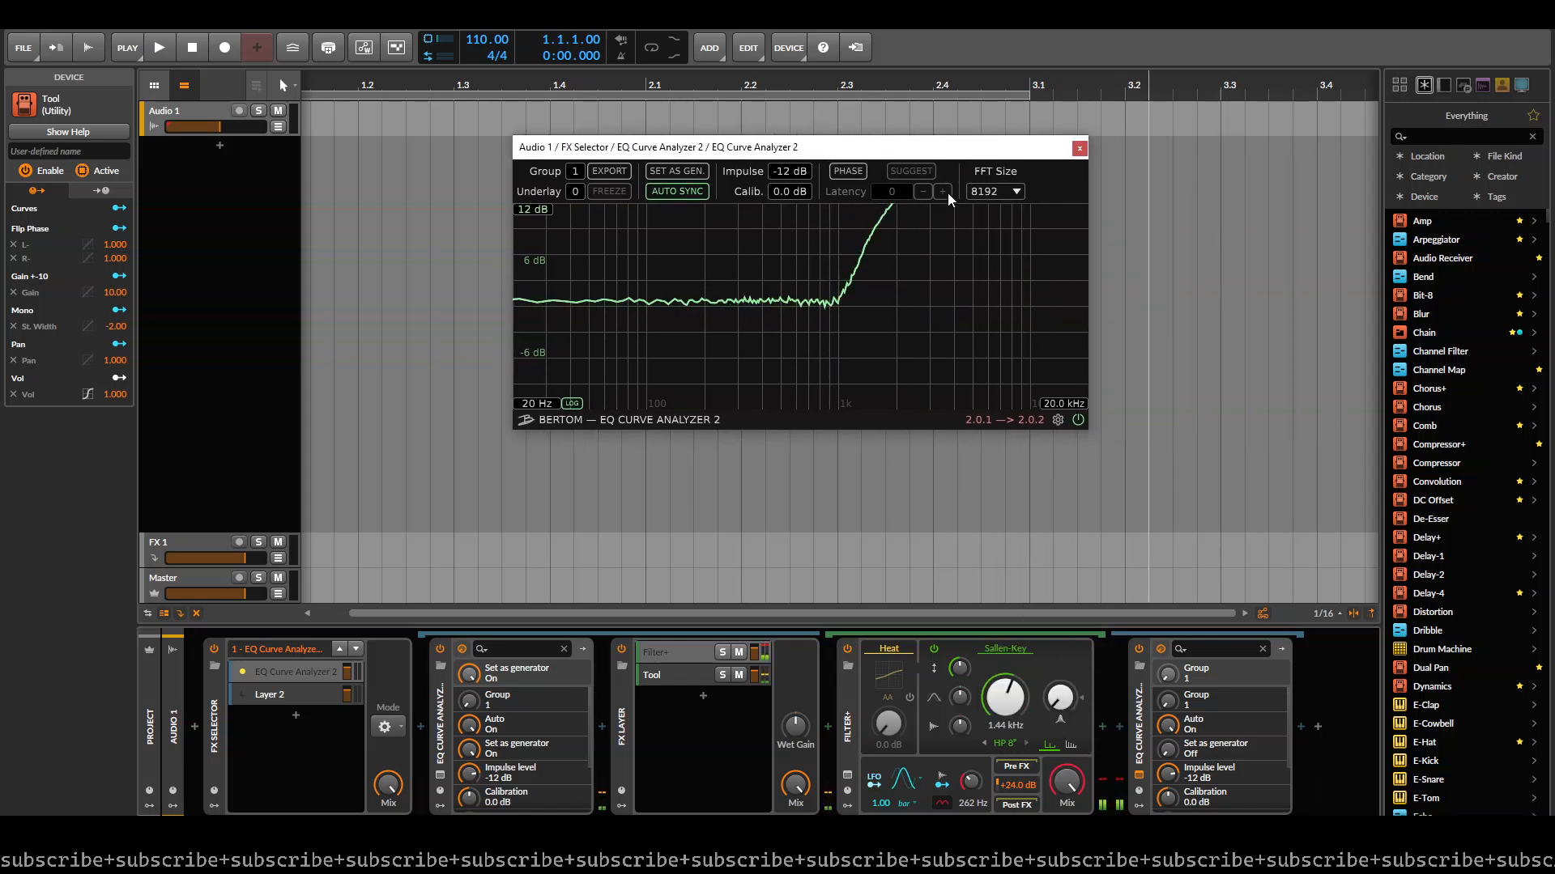
mouse_move(1028, 786)
mouse_down()
mouse_move(1028, 839)
mouse_move(1024, 792)
mouse_up()
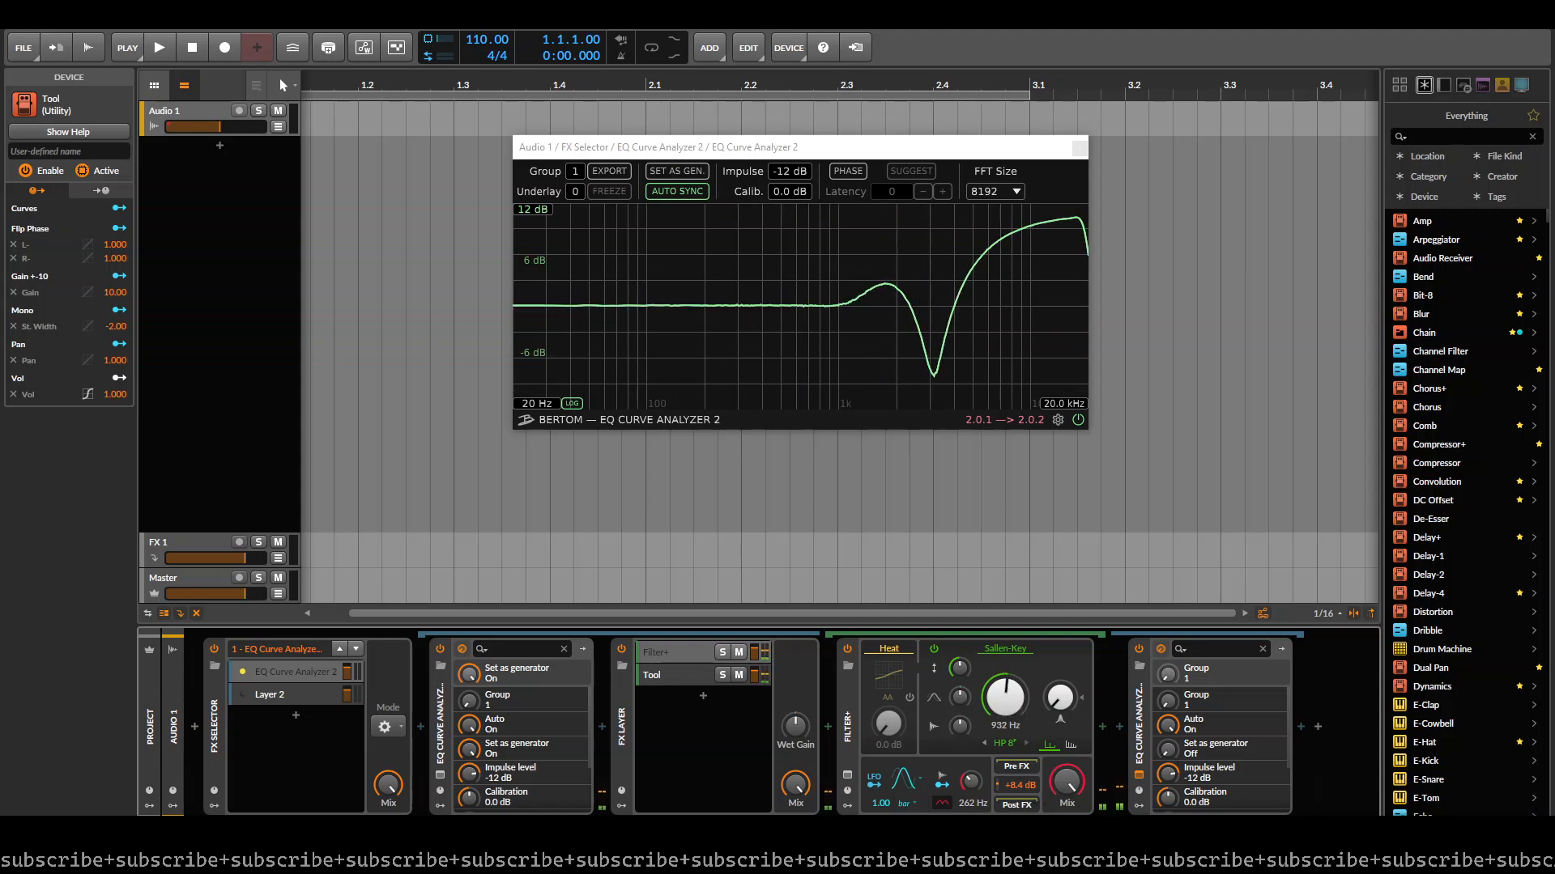
- Return Filter+ to the HP 1 high-pass mode and set its cutoff to about 1.52 kHz
click(1004, 741)
click(1061, 639)
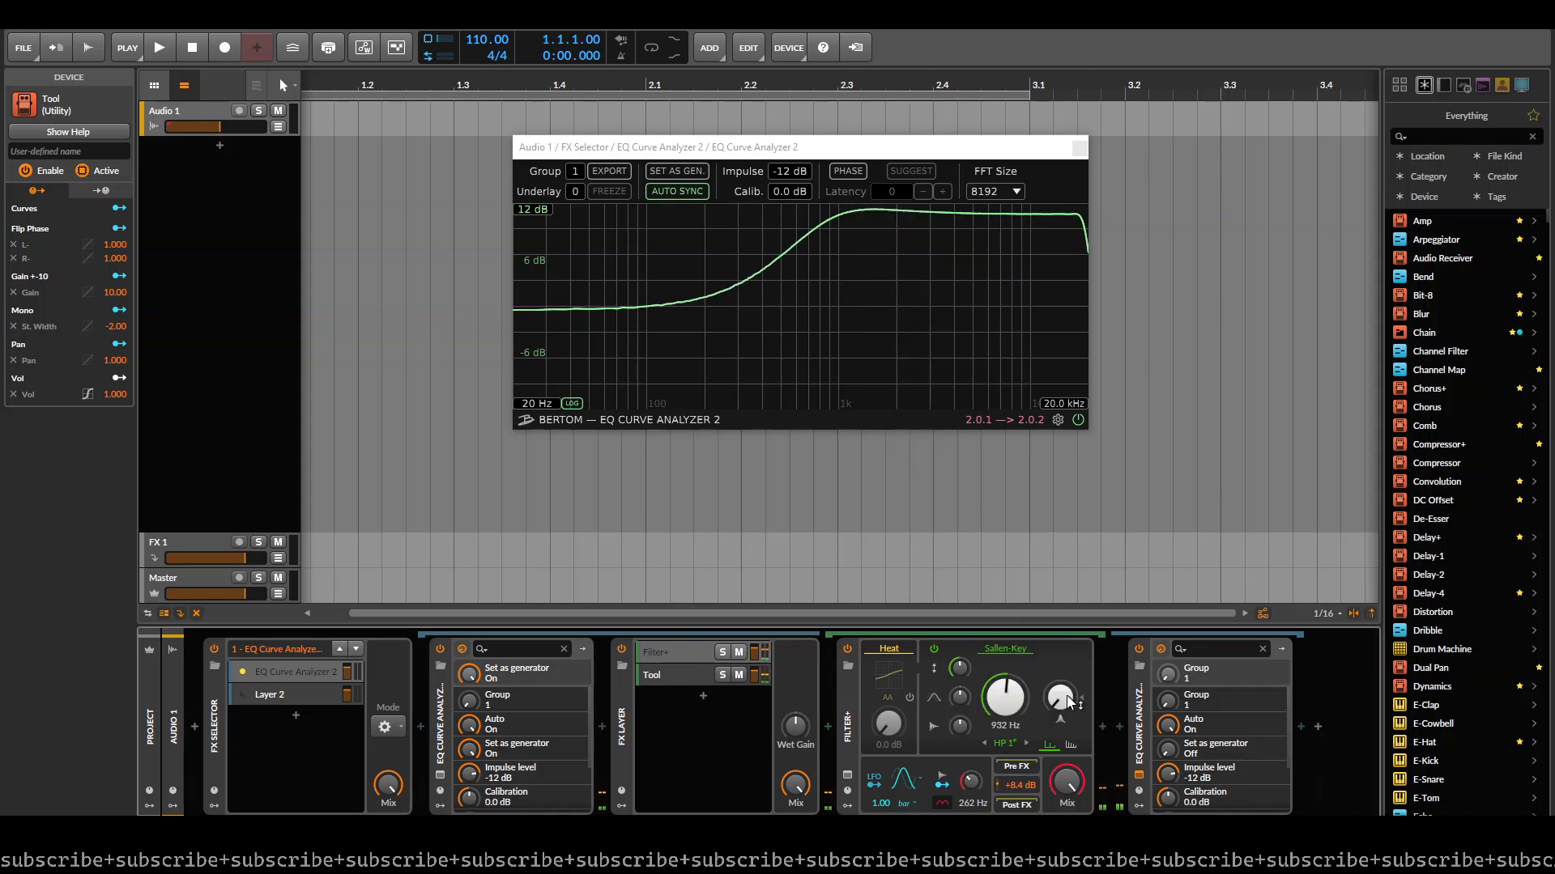
drag(1005, 695, 1005, 668)
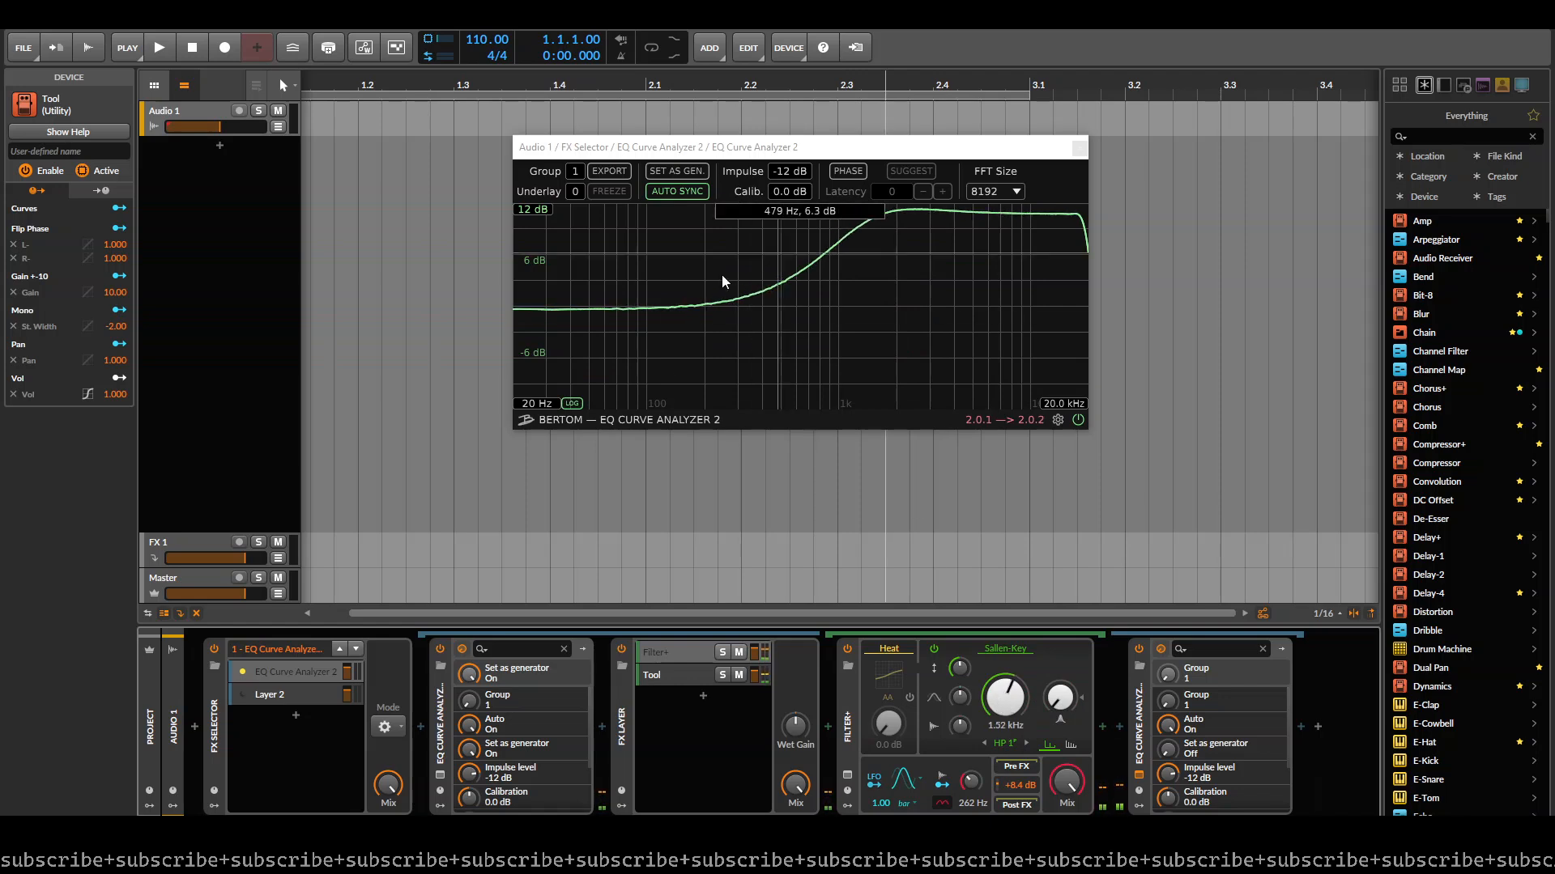
- Delete the FX Layer, both EQ Curve Analyzer 2 devices and the FX Selector from the Audio 1 track
click(657, 677)
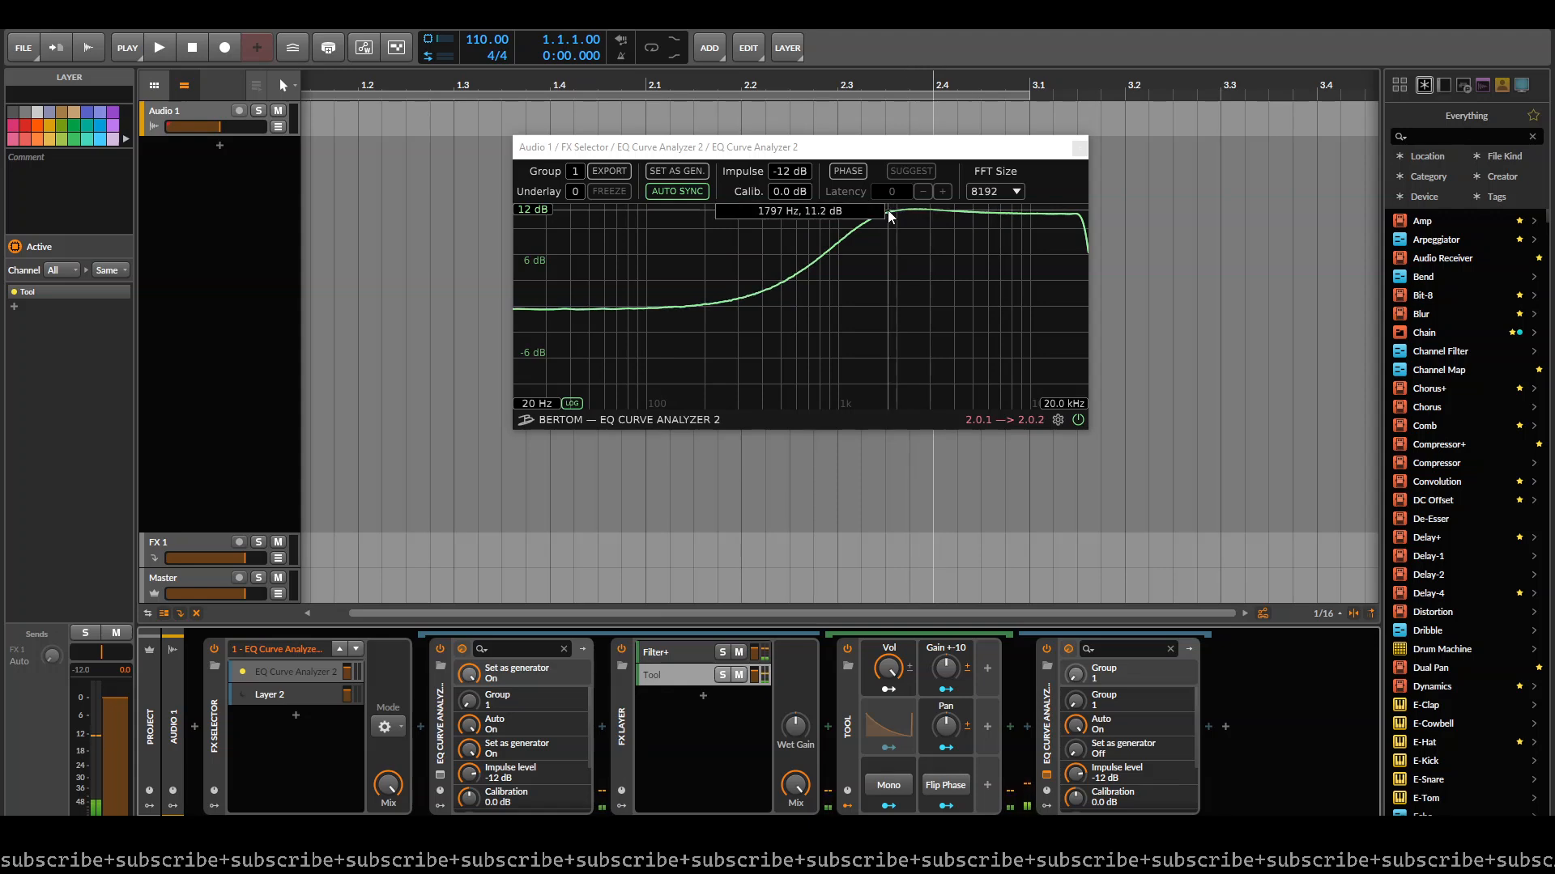
click(629, 714)
key(Delete)
key(Delete)
key(Delete)
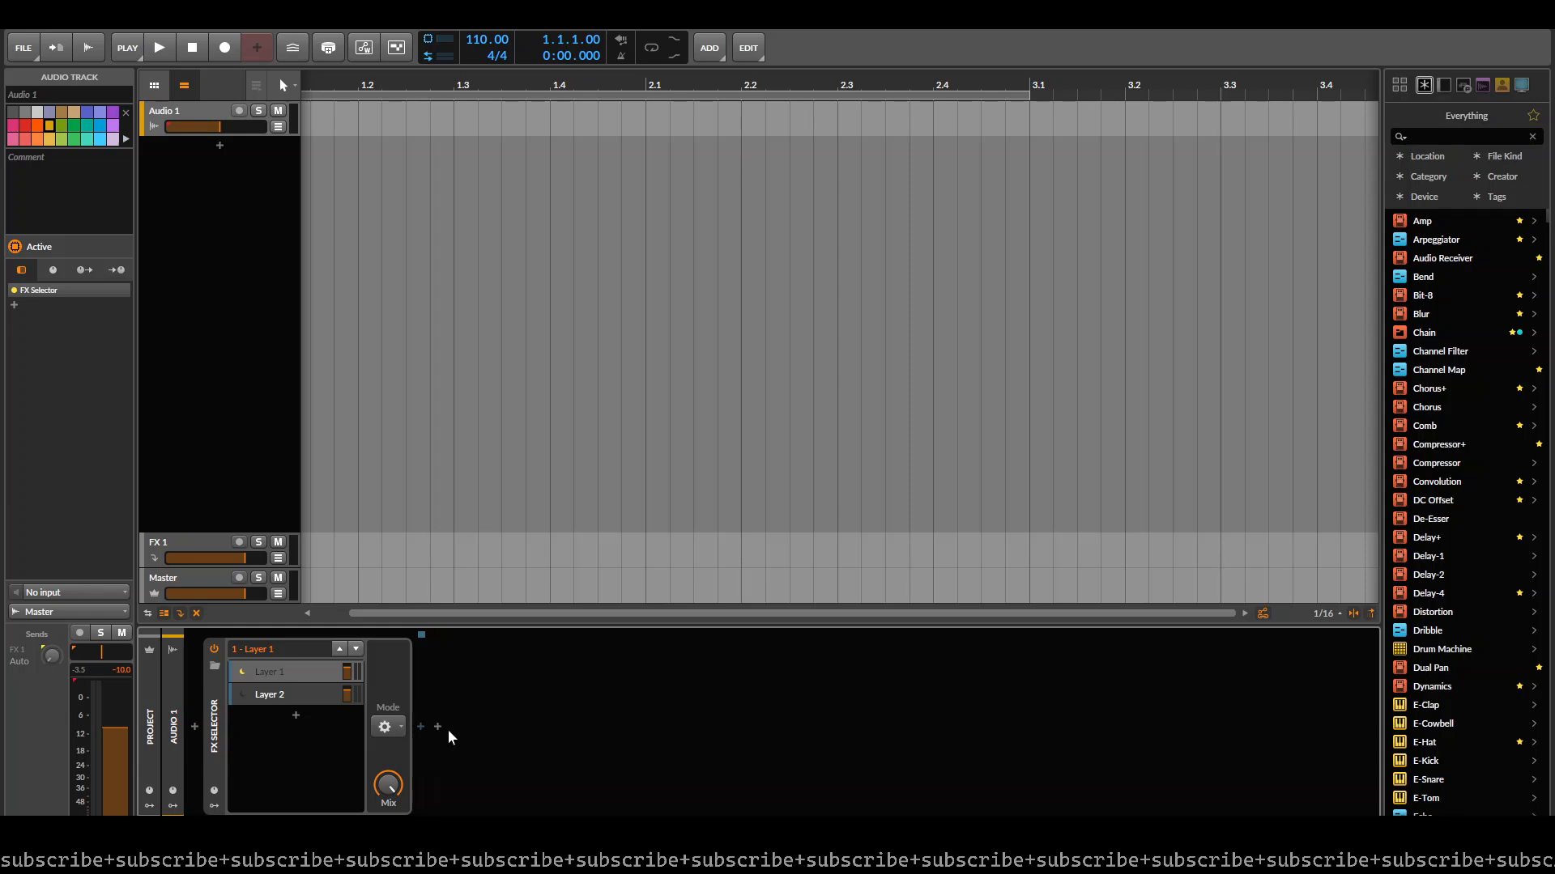
click(217, 729)
key(Delete)
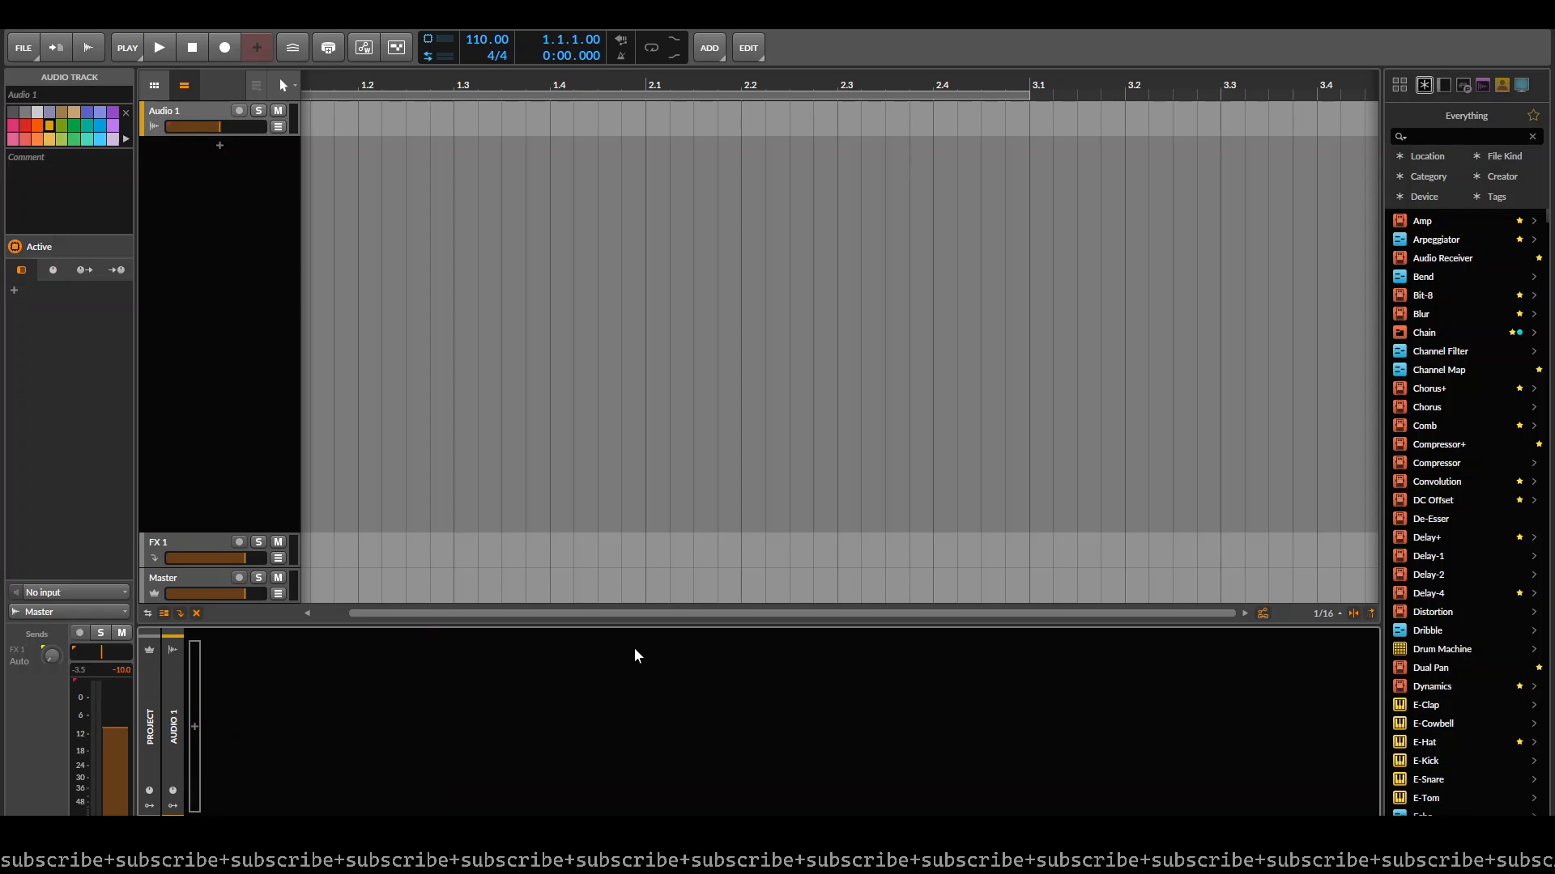